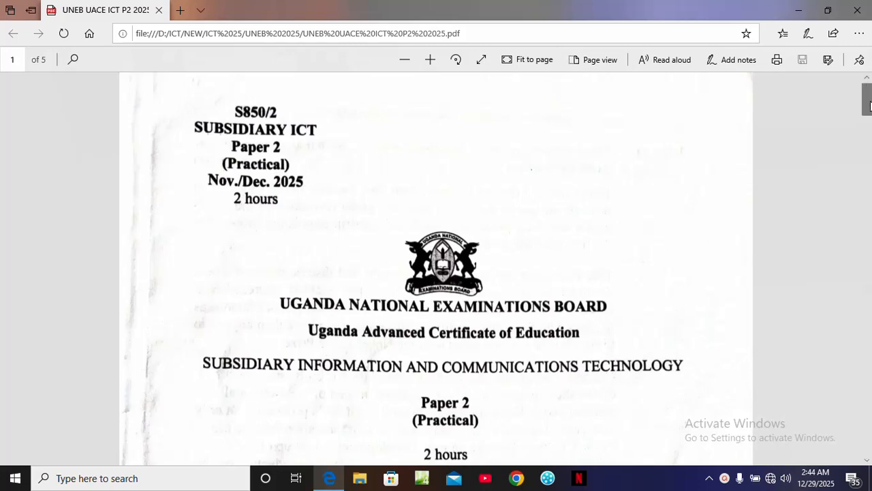
Scroll through the exam paper PDF to review the questions up to question 4, then minimize the viewer
left_click_drag(871, 112, 870, 179)
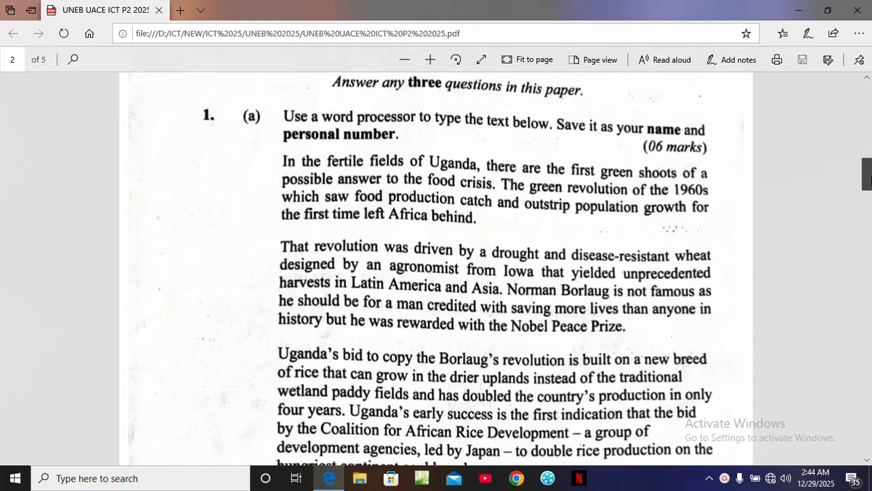
left_click_drag(871, 178, 870, 252)
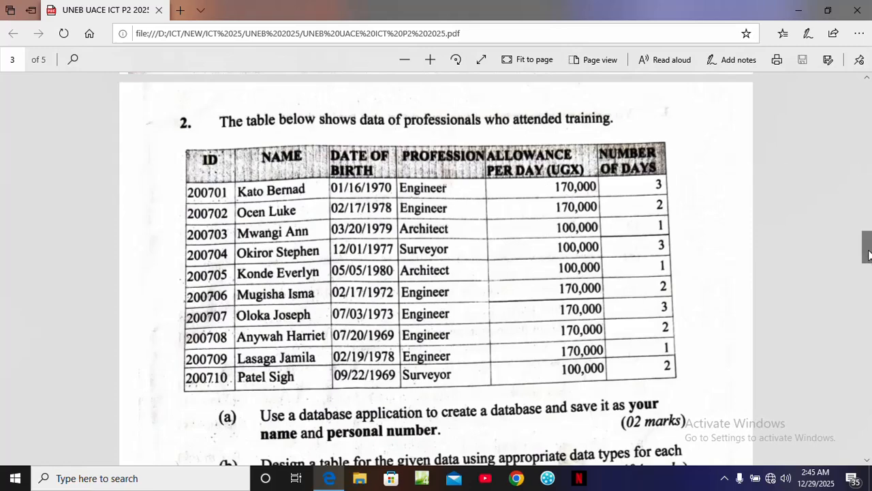
left_click_drag(869, 255, 869, 332)
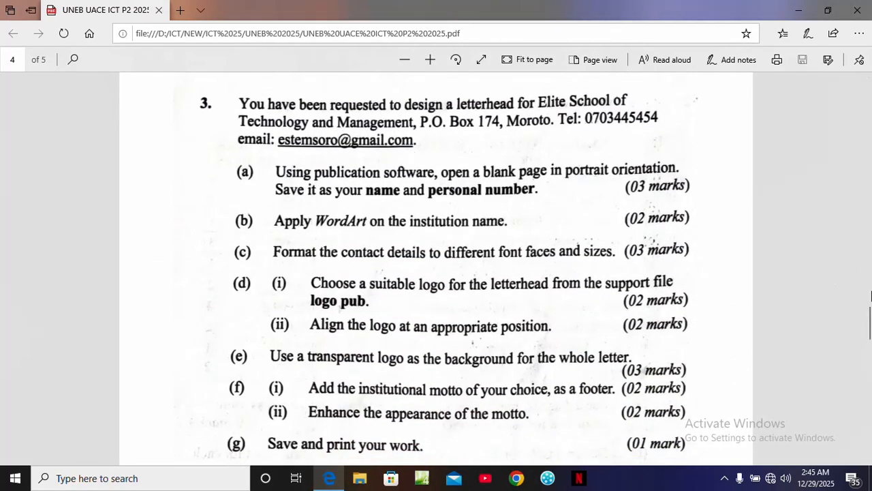
left_click_drag(869, 328, 869, 360)
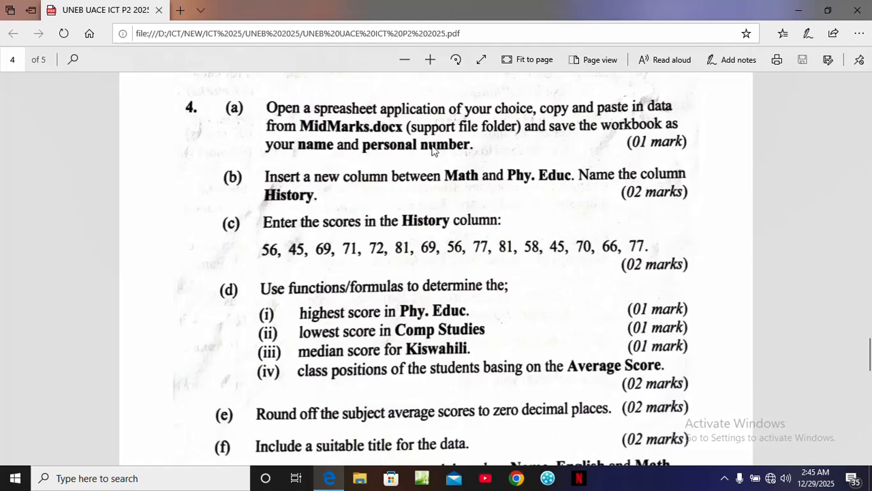
left_click(792, 15)
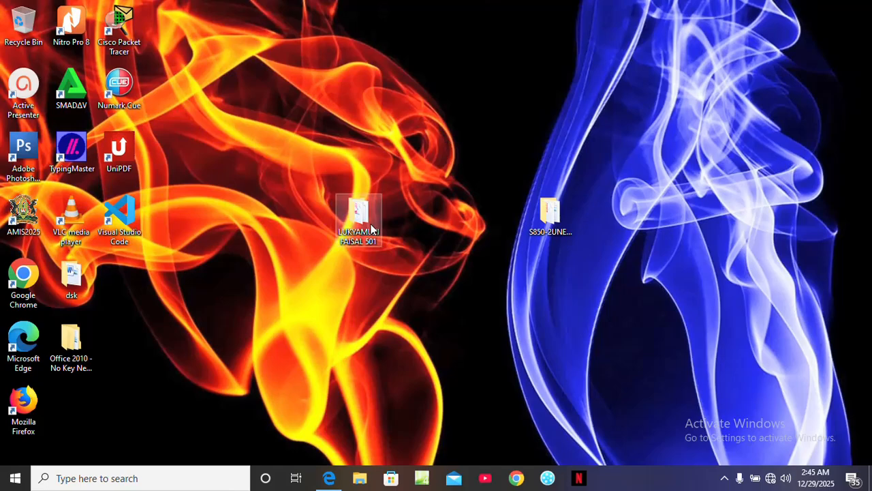
Open the student's folder on the desktop and create a new Microsoft Excel Worksheet in it
double_click(371, 229)
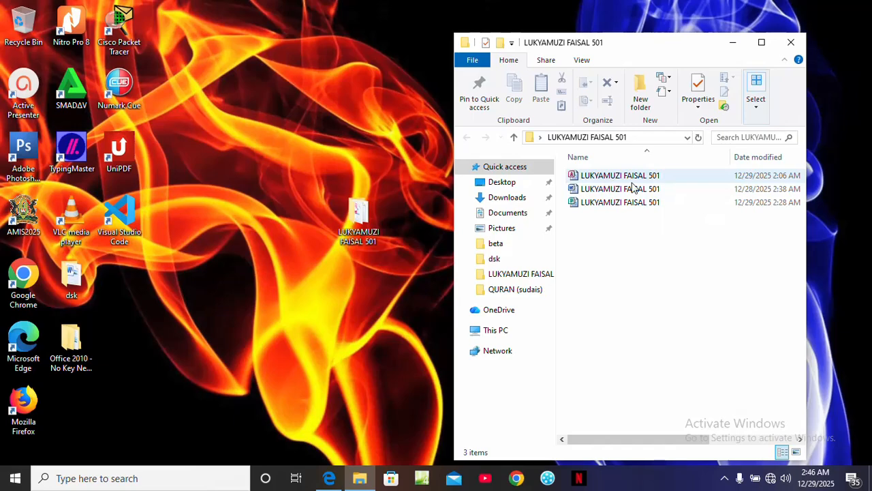
right_click(651, 227)
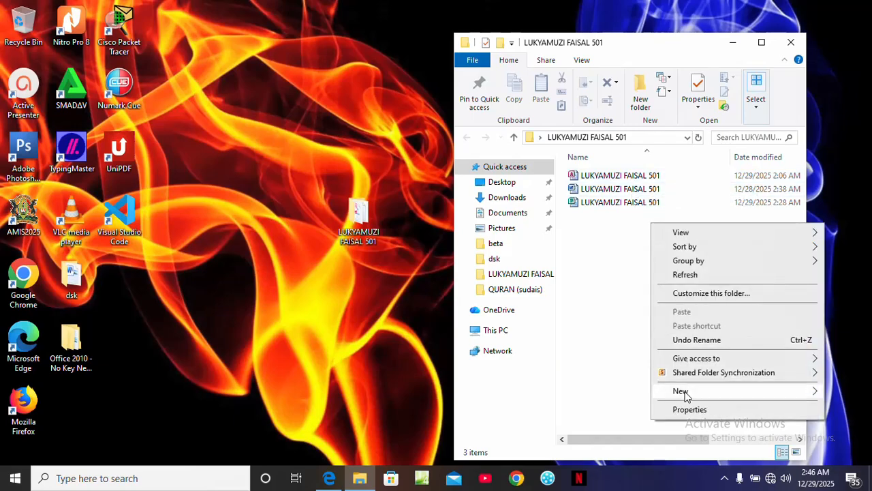
mouse_move(686, 396)
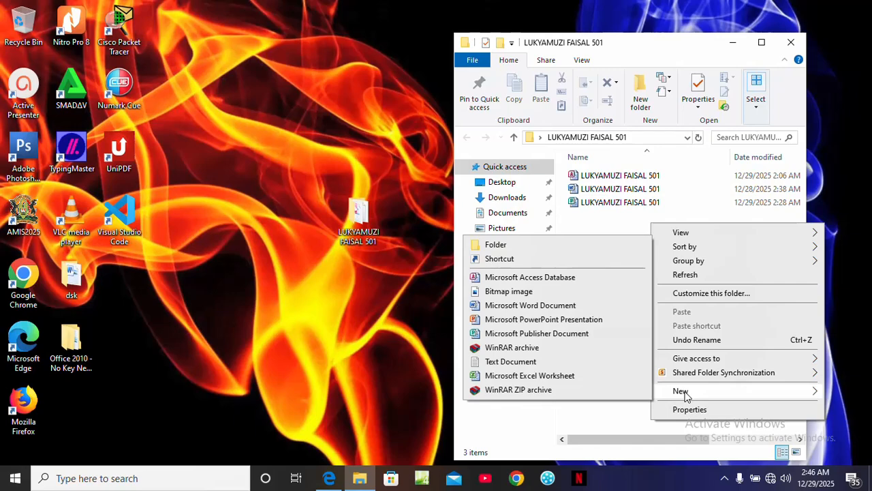
left_click(557, 377)
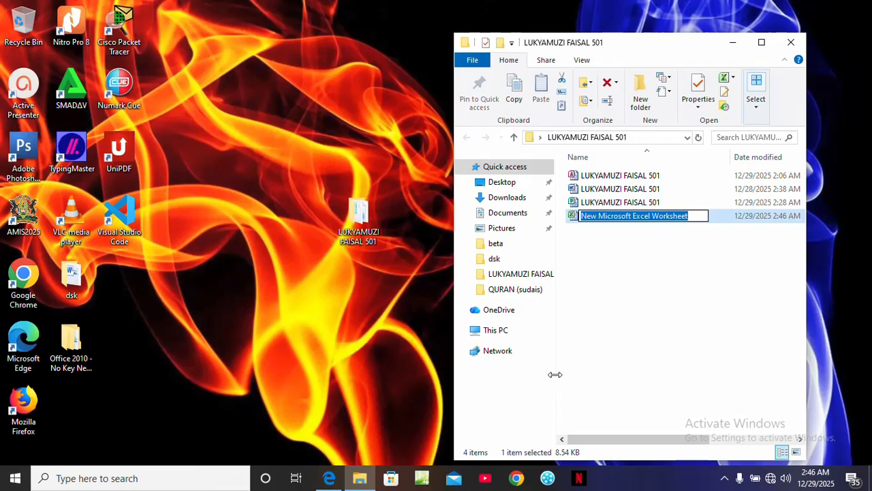
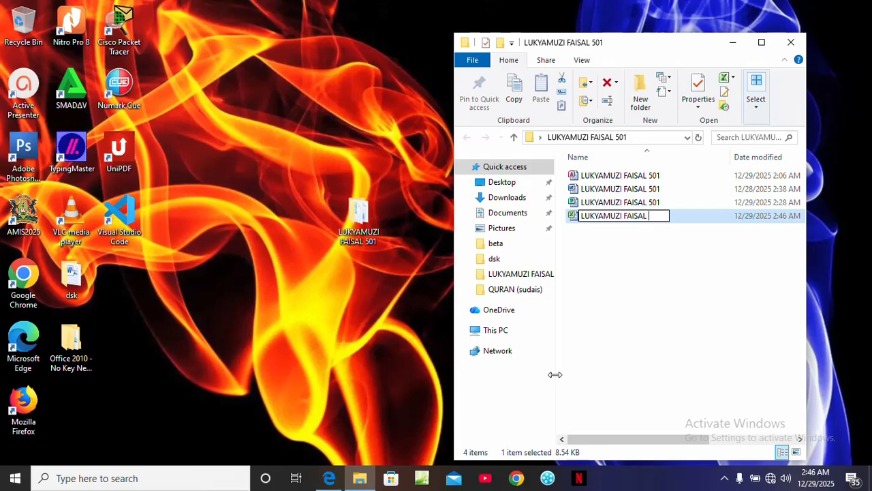
Name the new worksheet with the student's name and personal number, then open it in Excel and close the activation wizard
key("Return")
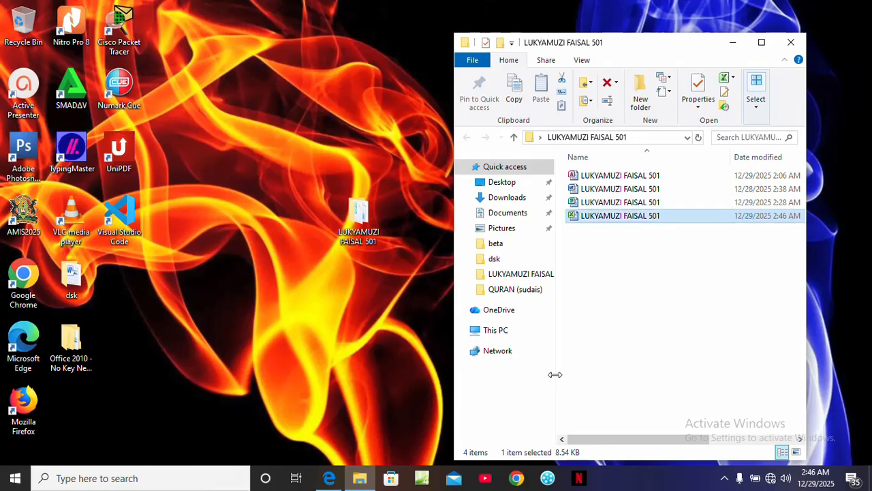
key("Return")
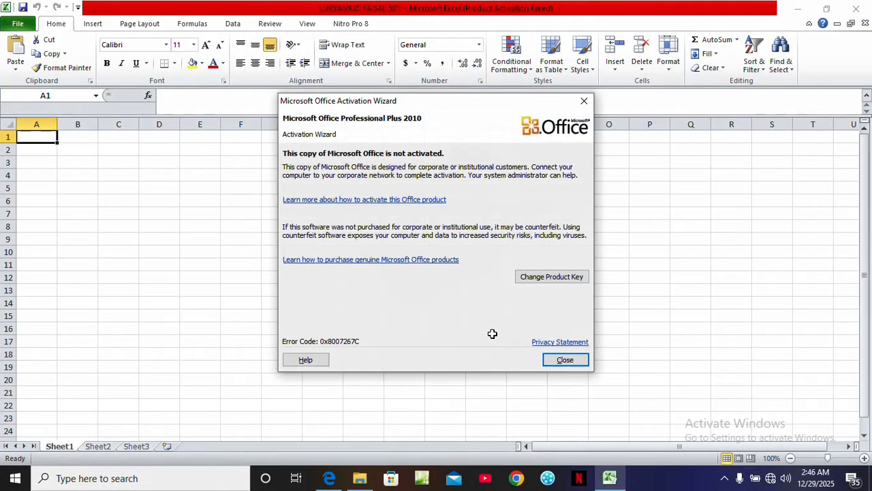
left_click(563, 362)
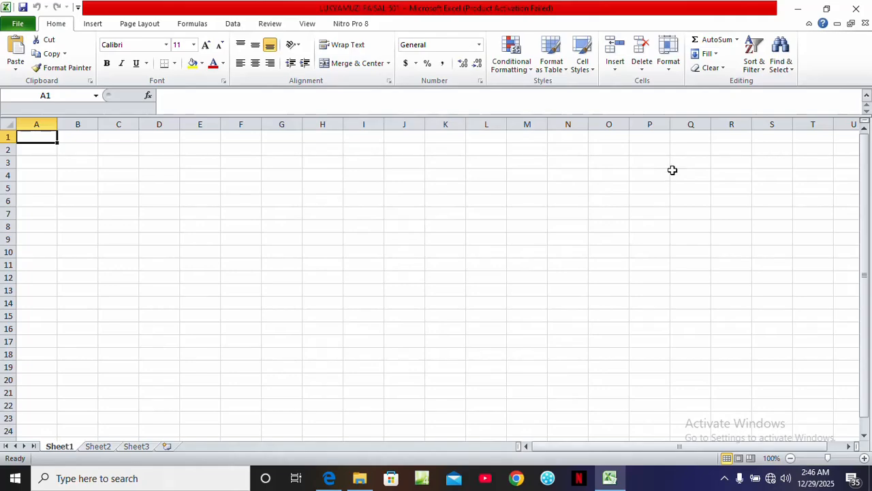
Open the MidMarks document from the S850-2UNEBSupportfiles2025 folder on the desktop and close the activation wizard
left_click(802, 8)
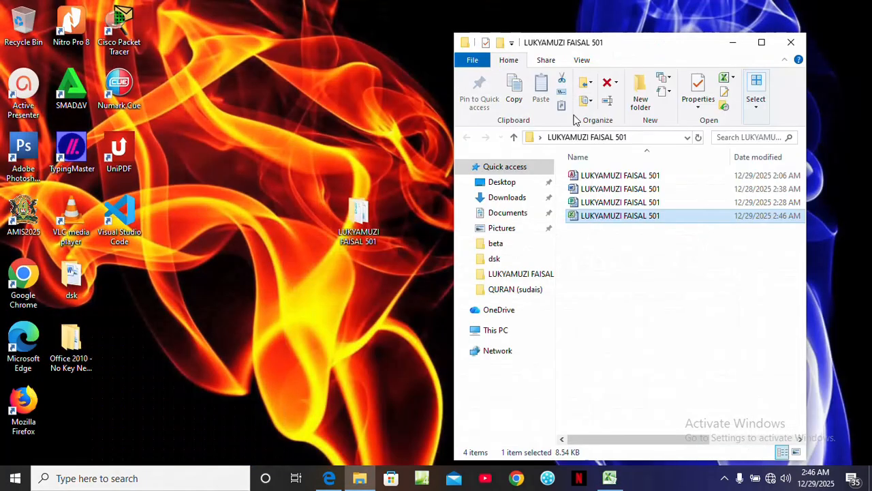
left_click(732, 42)
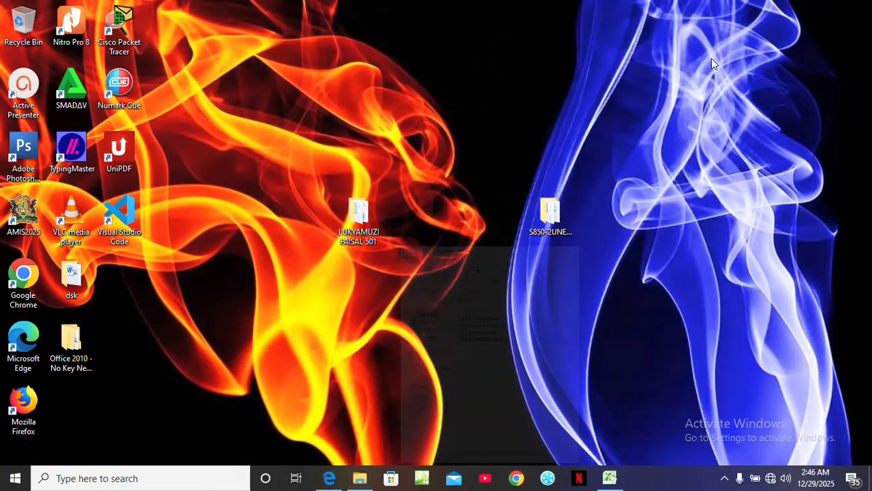
double_click(549, 227)
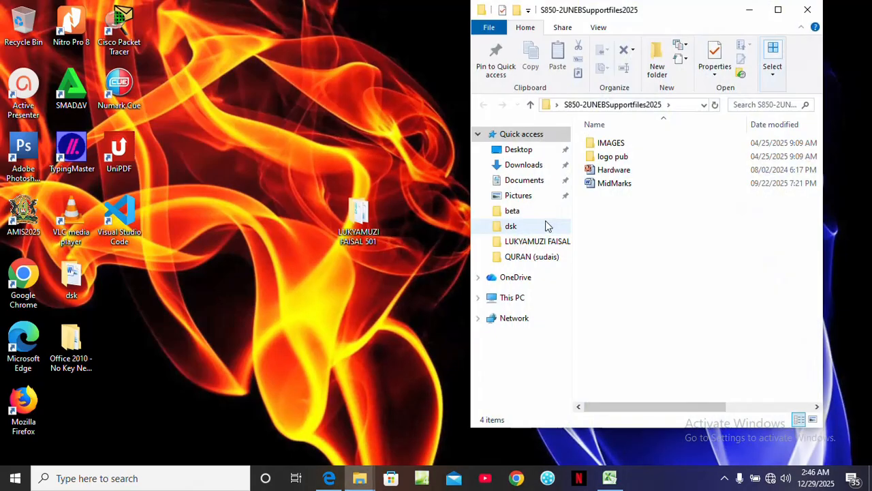
double_click(620, 186)
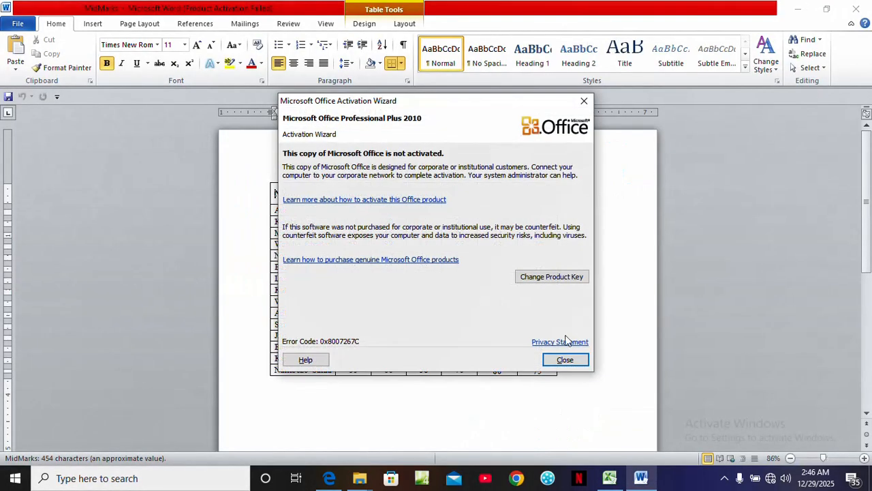
left_click(565, 361)
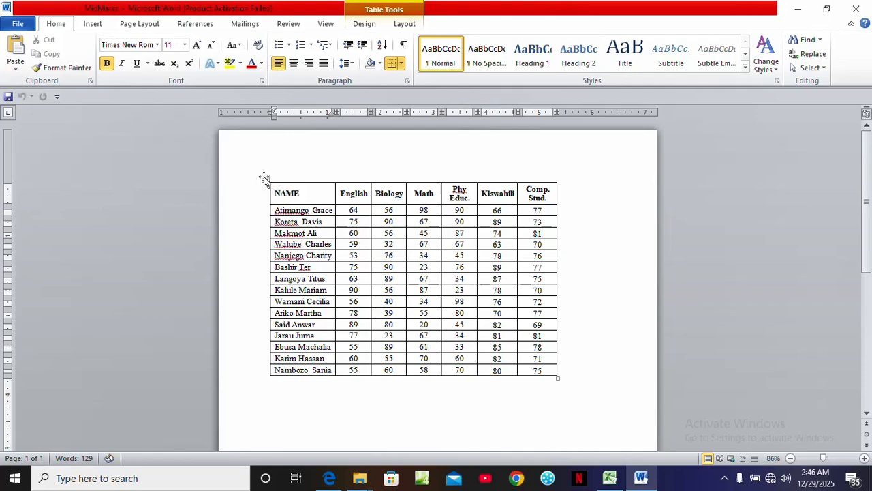
Select the whole marks table in MidMarks and copy it
left_click(265, 177)
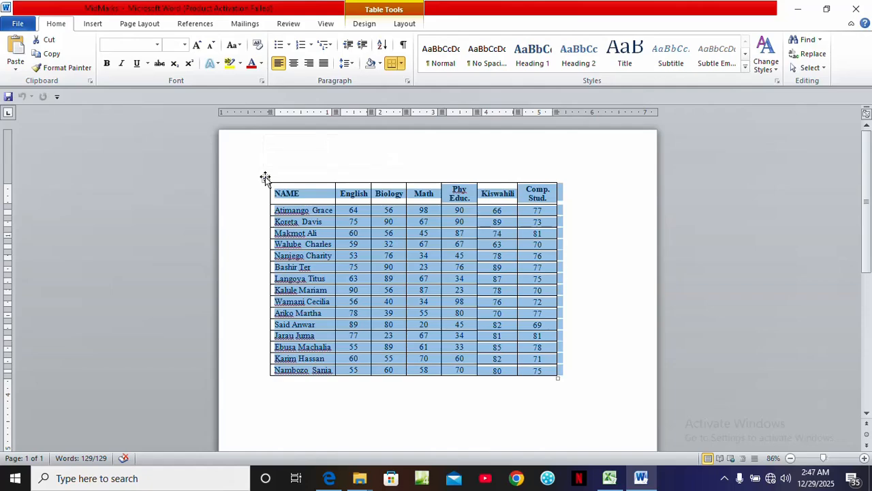
right_click(265, 179)
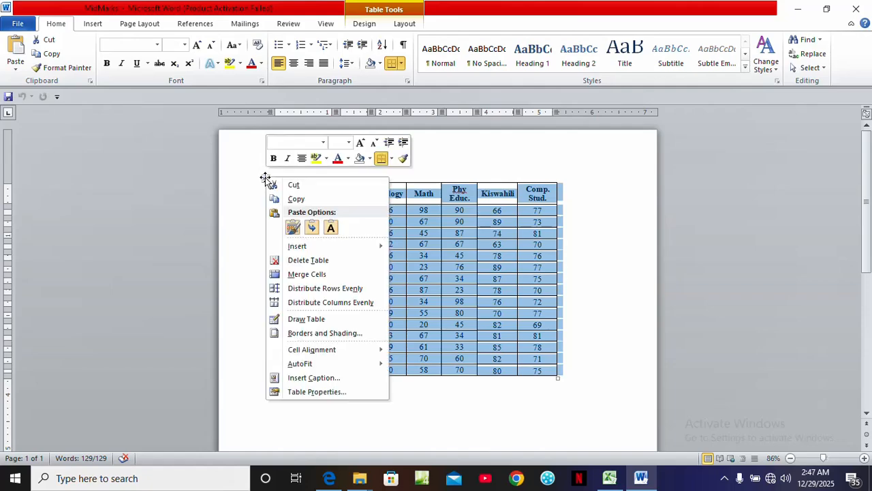
left_click(293, 199)
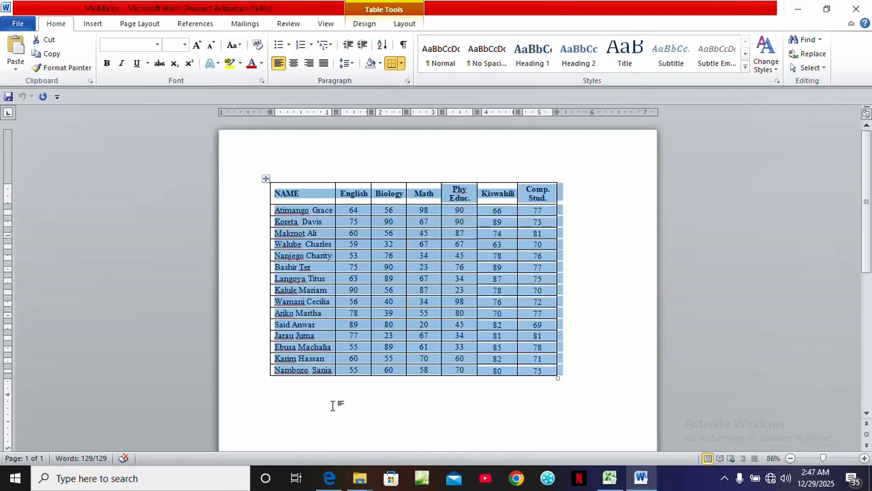
Paste the copied table into cell A1 of the workbook, then undo the paste
left_click(609, 477)
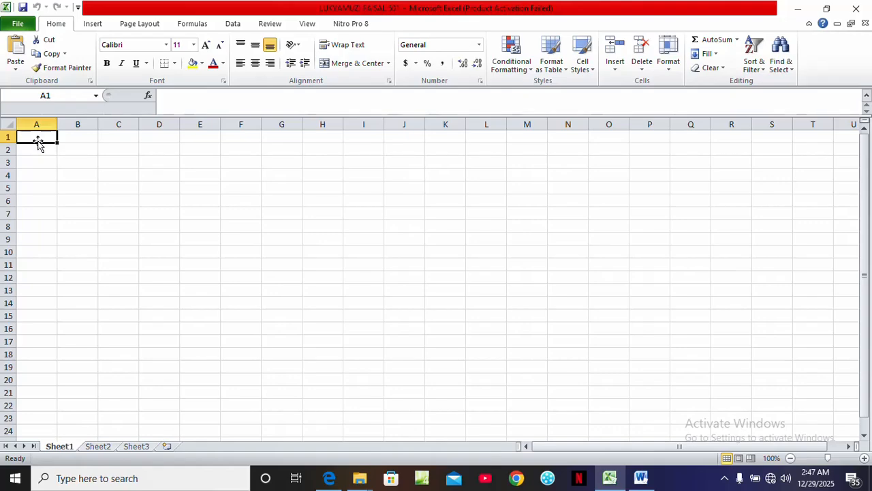
key("ctrl+v")
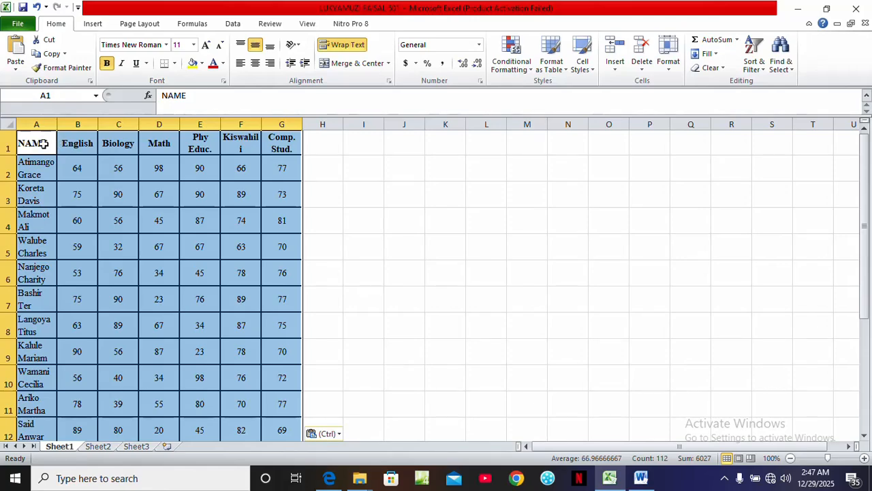
key("ctrl+z")
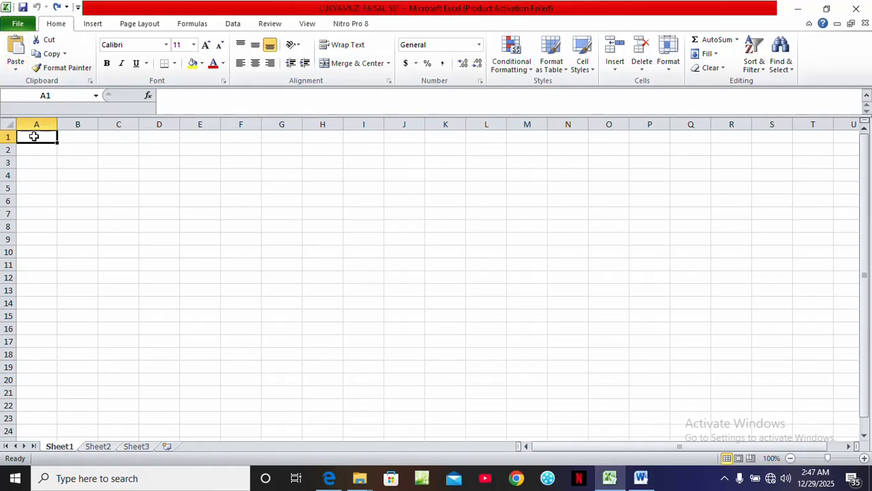
Paste the table into cell A1 using Match Destination Formatting
right_click(37, 139)
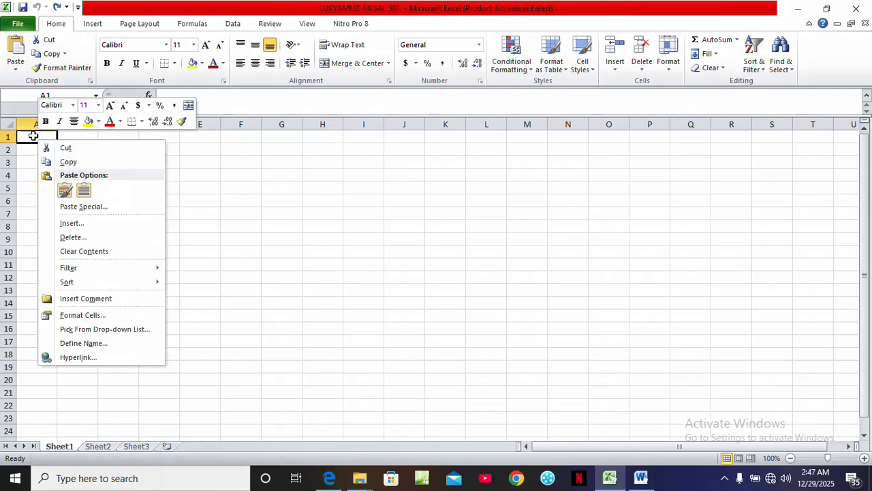
left_click(84, 193)
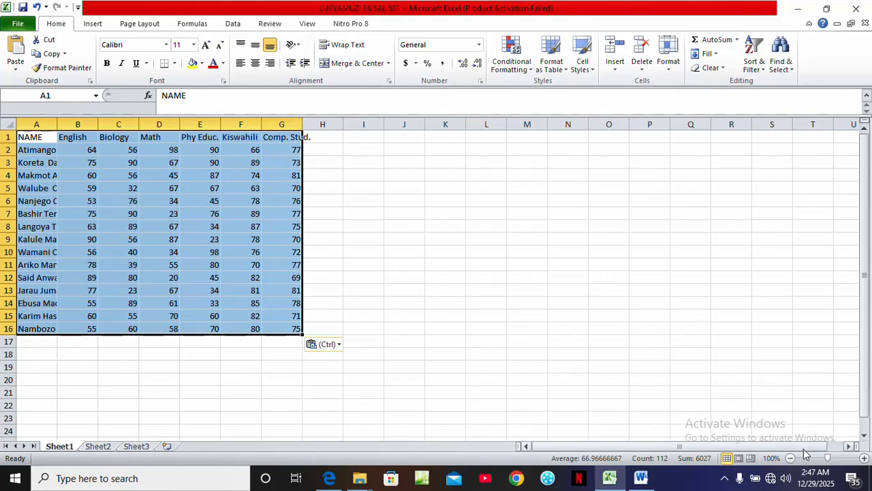
Zoom the worksheet in to 140% and deselect the pasted table
left_click(864, 458)
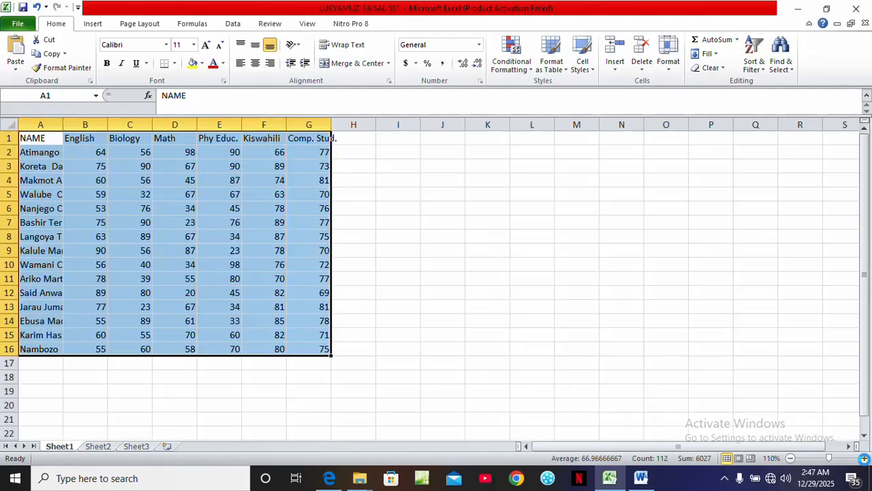
left_click(864, 458)
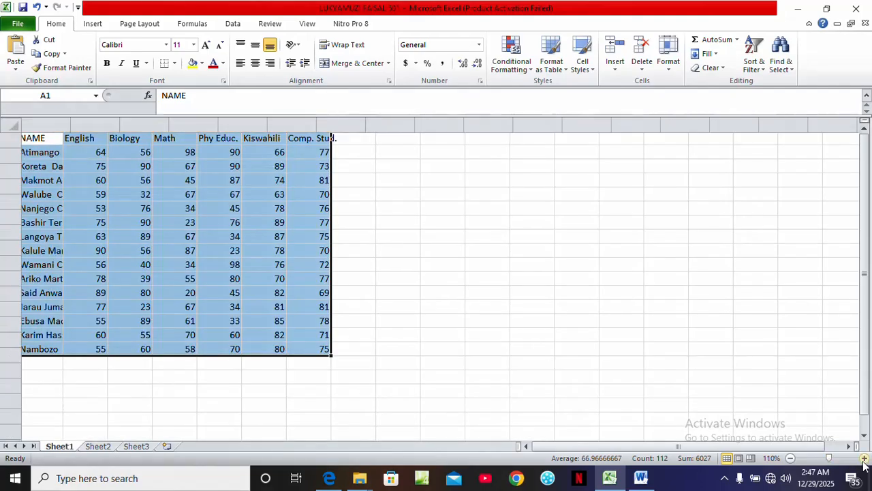
left_click(865, 458)
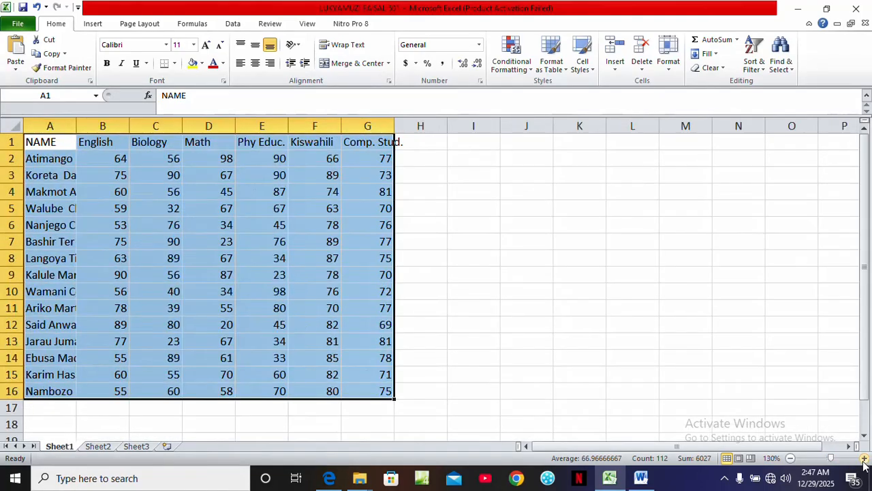
left_click(864, 458)
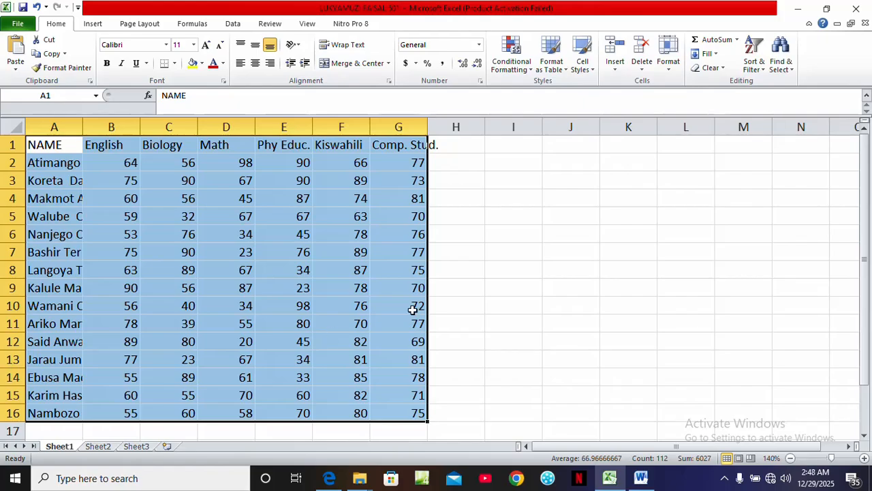
left_click(476, 257)
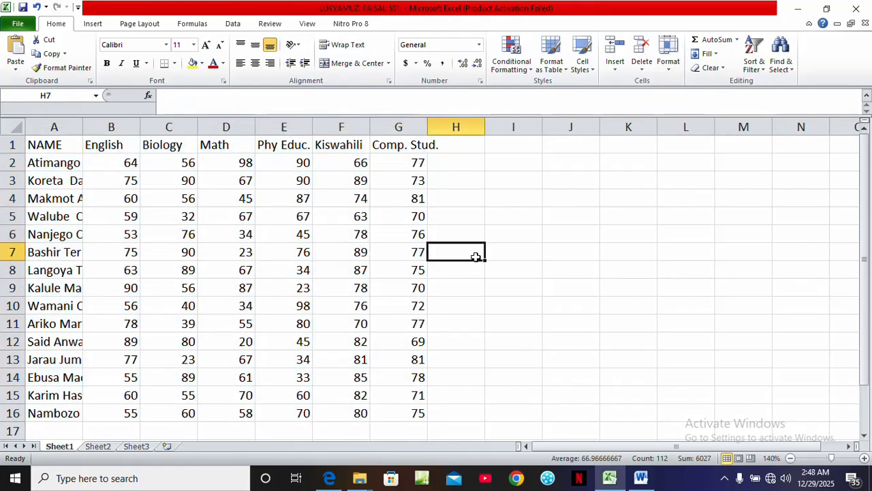
Check question 4 in the exam paper, then switch back to the workbook
left_click(329, 479)
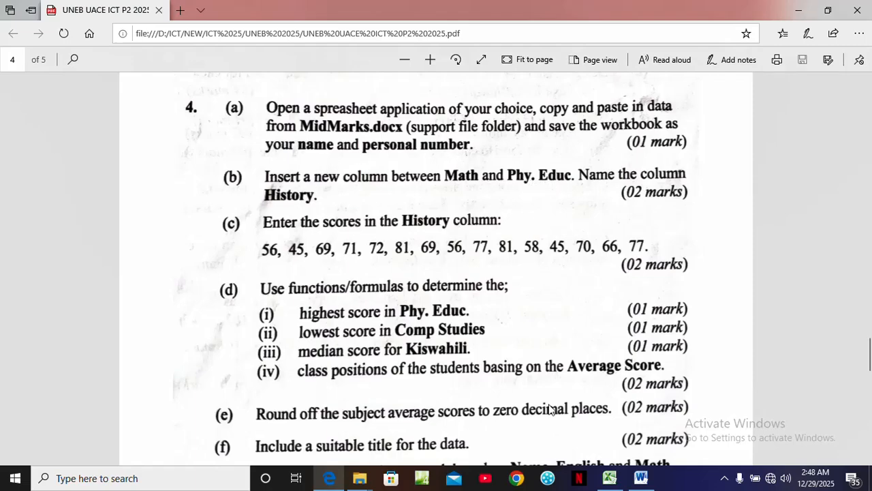
left_click(641, 478)
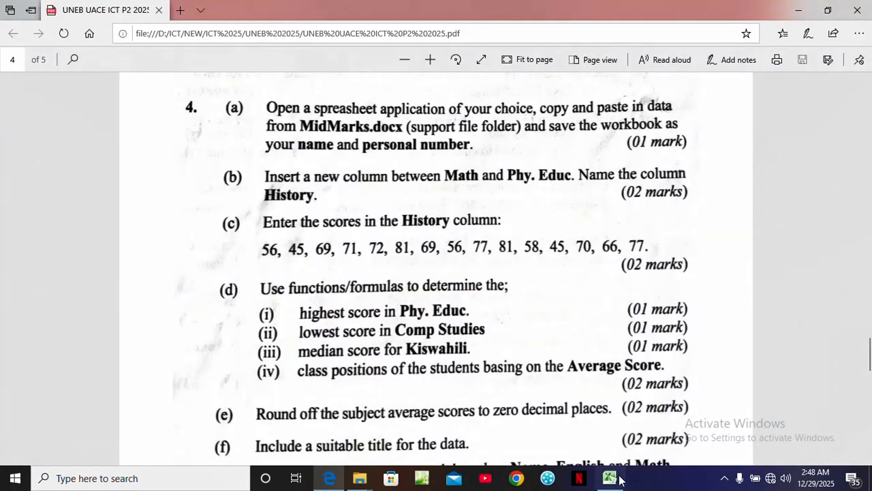
Insert an entire new column between the Math and Phy Educ. columns of the workbook
left_click(610, 479)
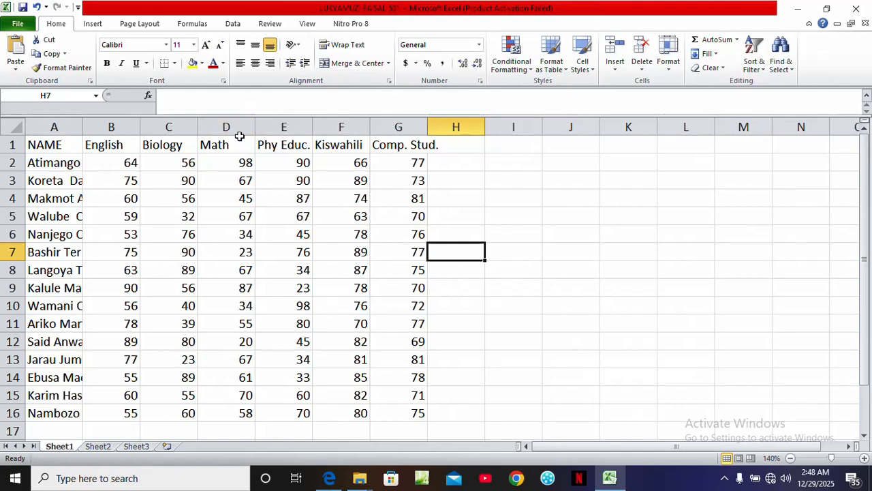
left_click(270, 147)
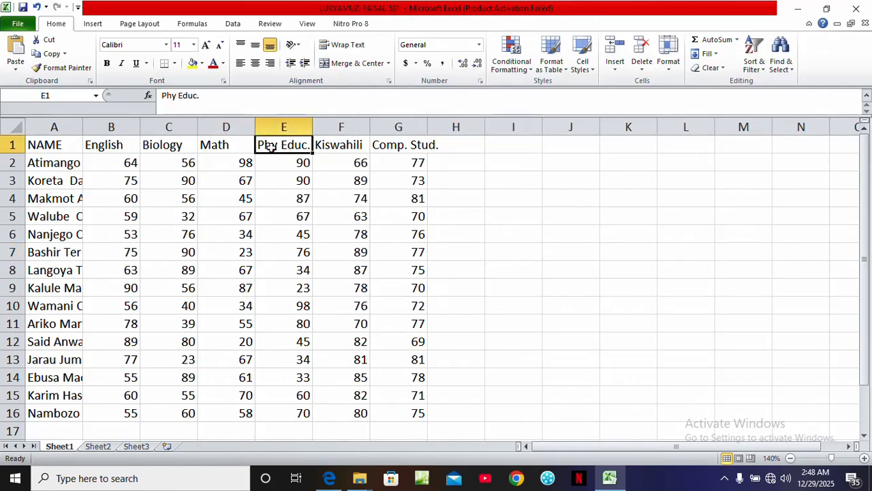
right_click(270, 147)
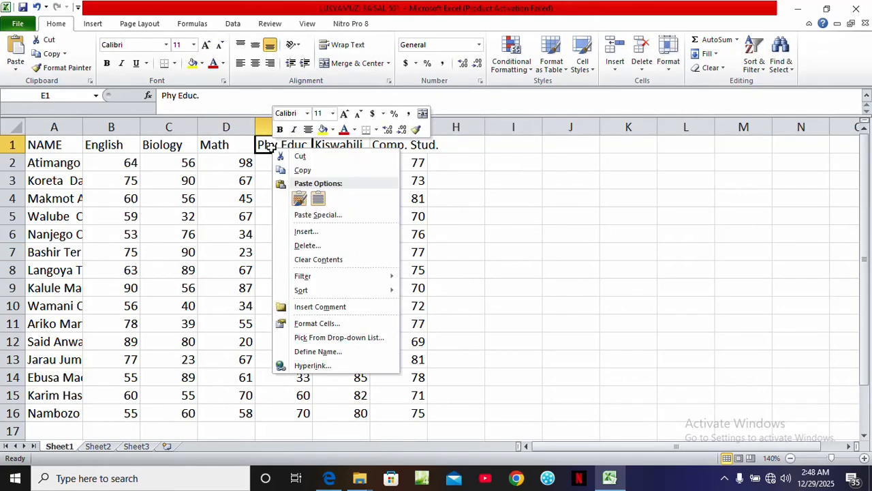
left_click(308, 232)
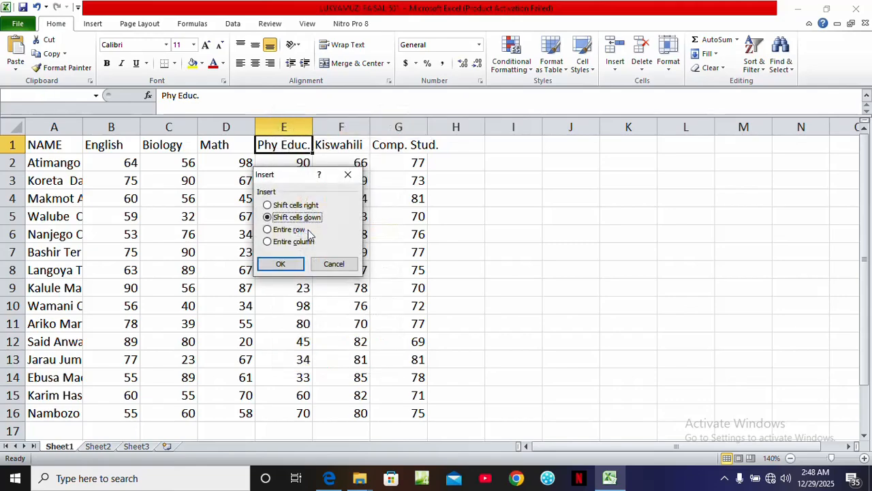
left_click(278, 243)
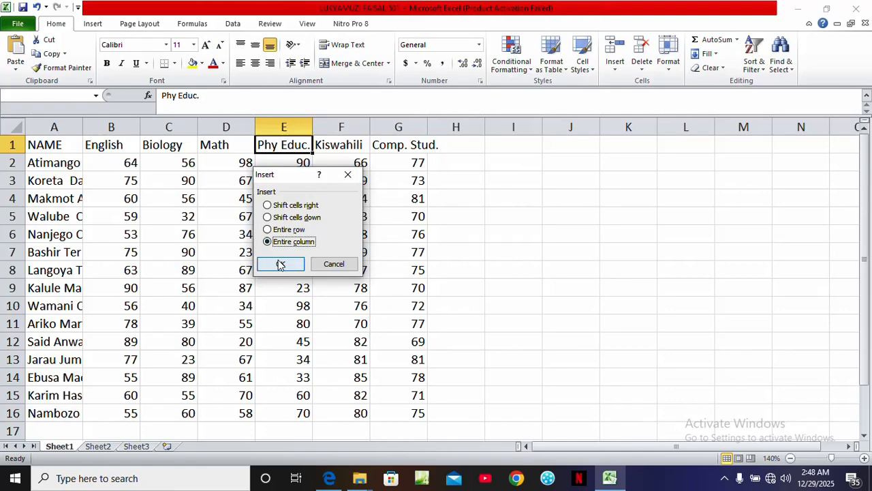
left_click(280, 265)
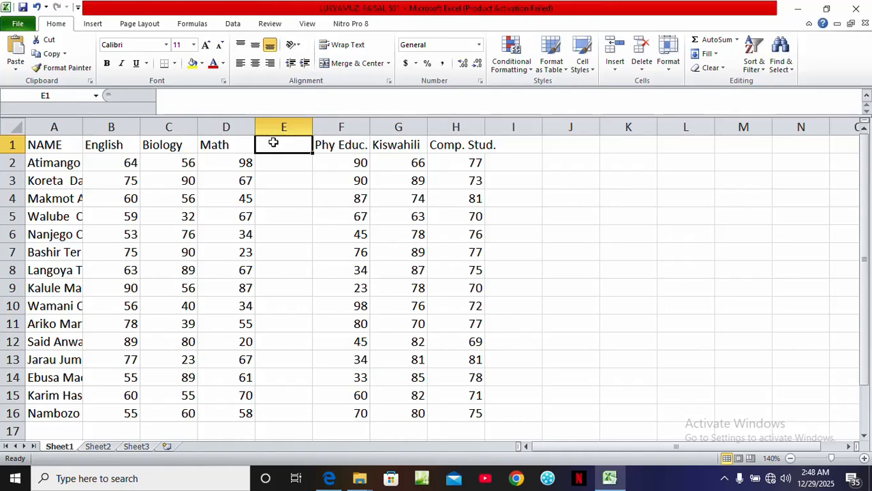
Name the new column History in its header cell E1
type("H")
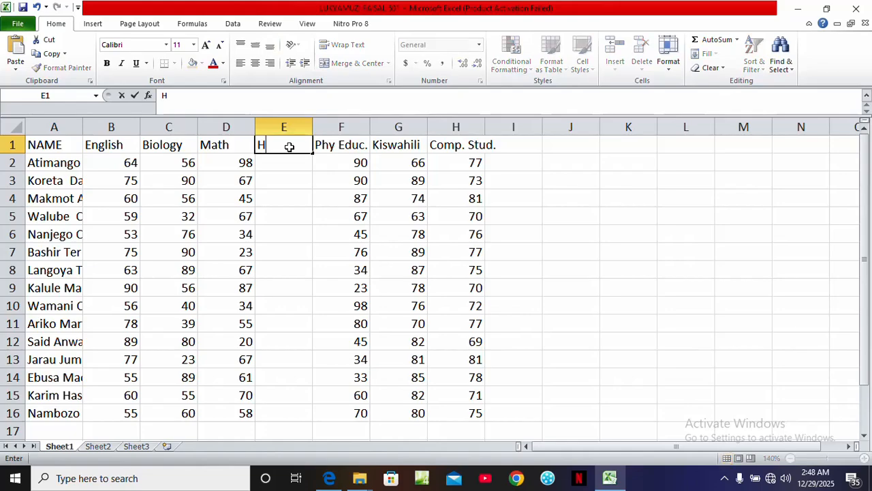
type("is")
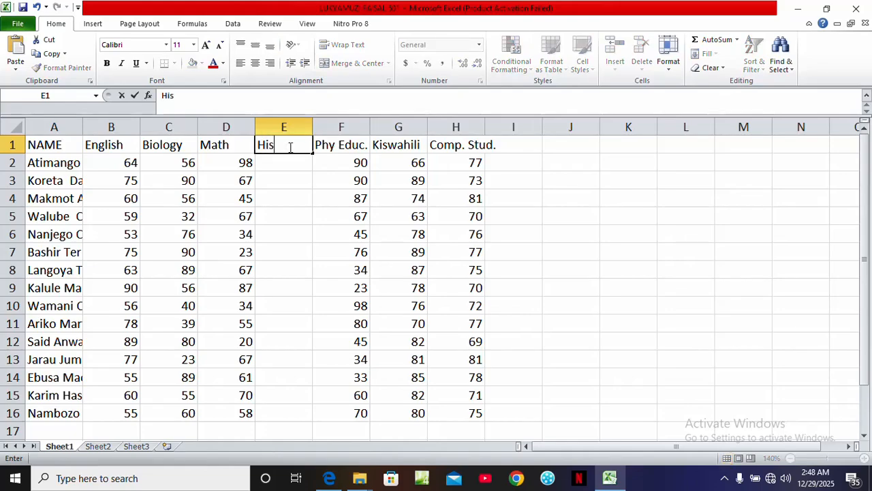
type("tory")
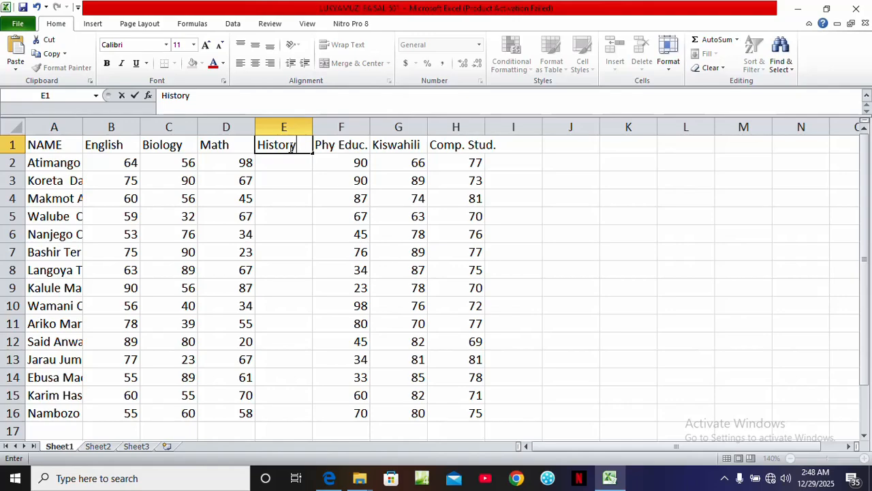
left_click(293, 161)
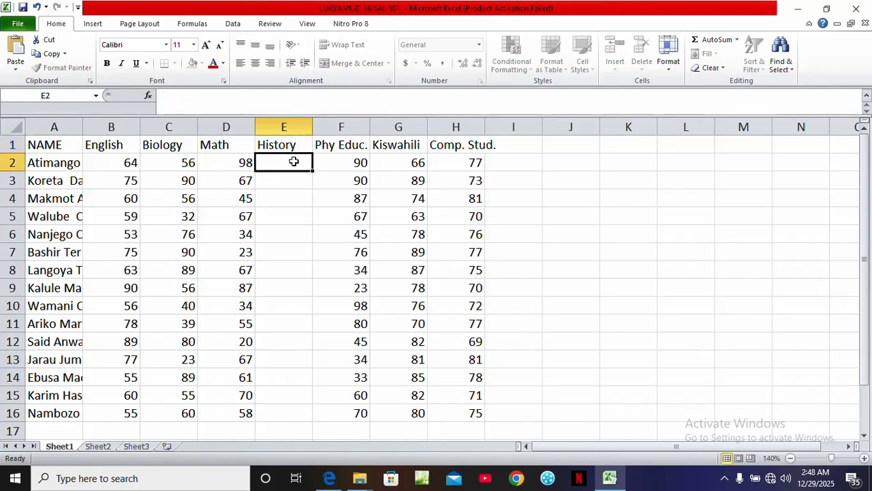
Review the History scores and remaining parts of question 4 in the exam paper, then return to the workbook
left_click(318, 483)
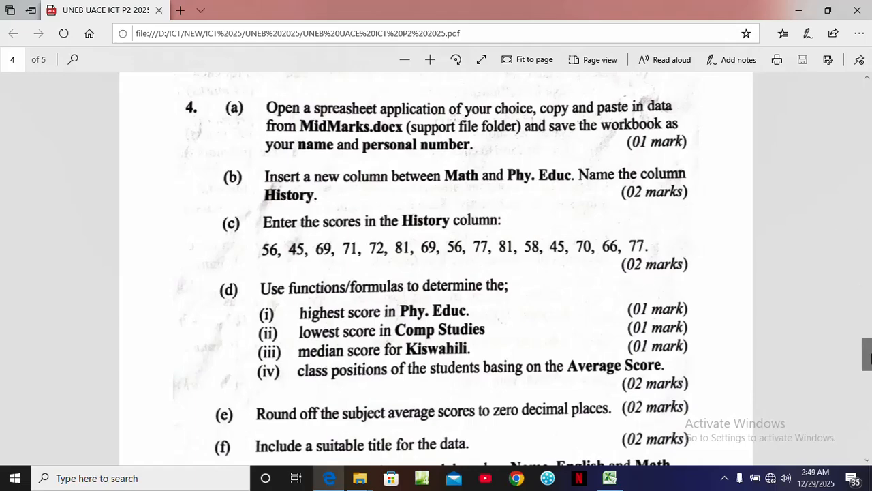
left_click_drag(871, 359, 871, 368)
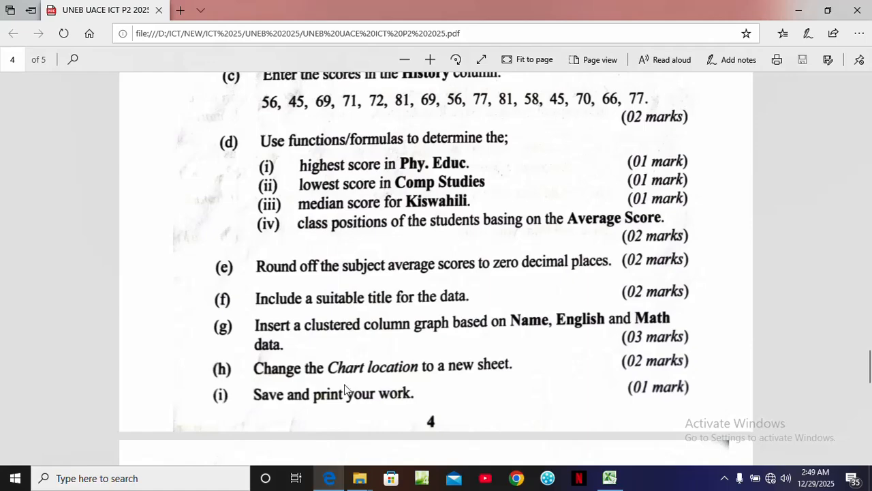
left_click(609, 479)
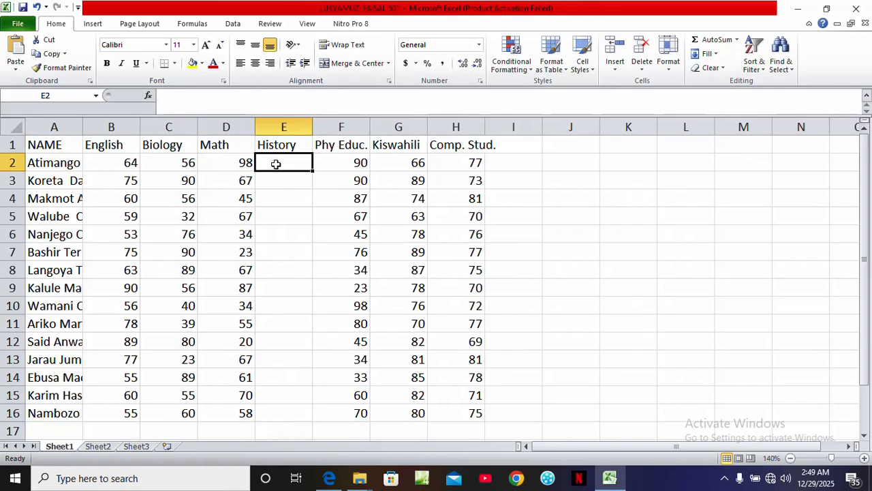
Enter the History scores 56, 45, 69, 71 and 72 in cells E2 to E6
type("56")
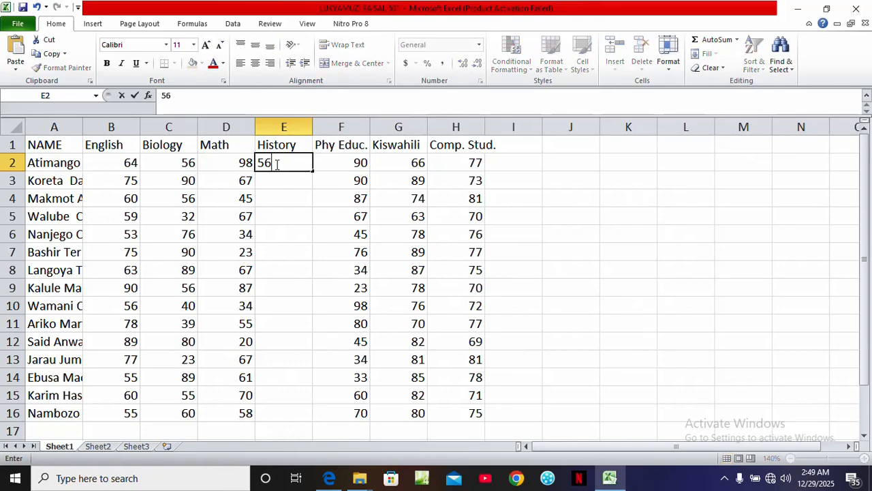
key("Return")
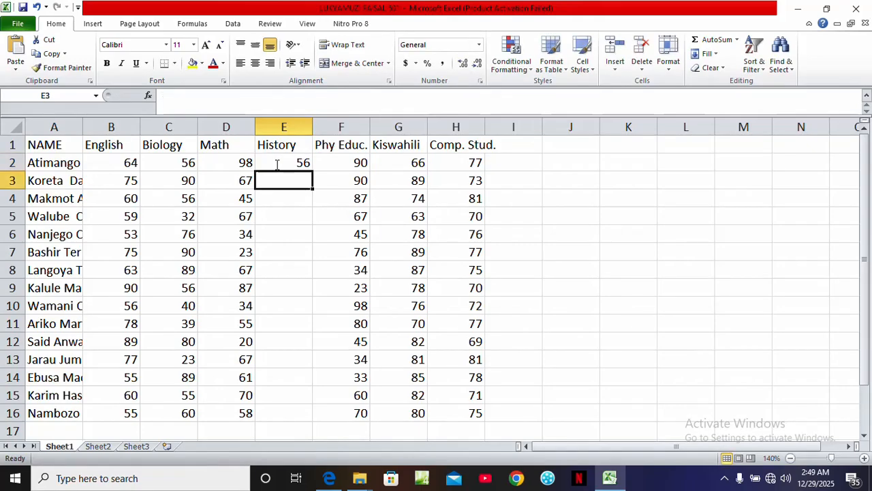
type("45")
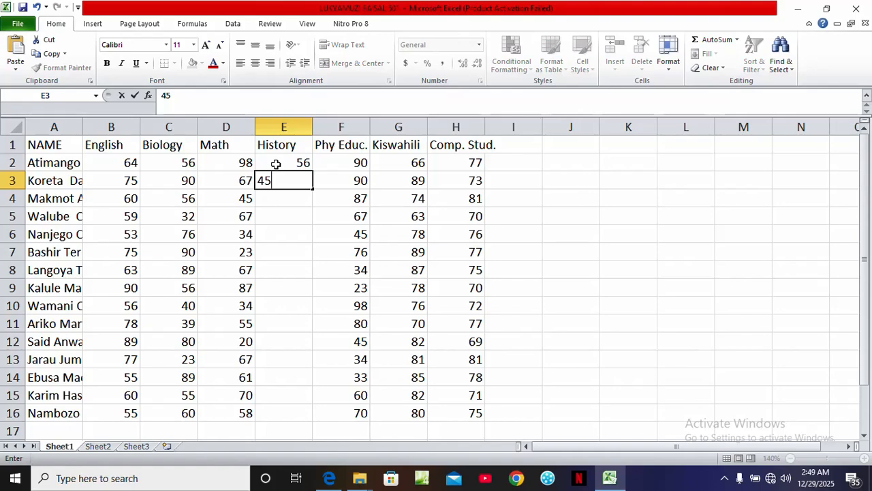
key("Return")
type("69")
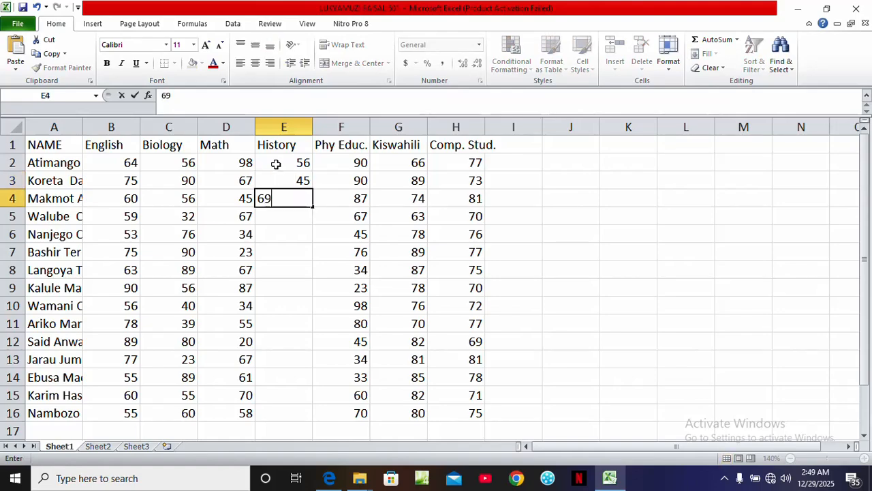
key("Return")
type("71")
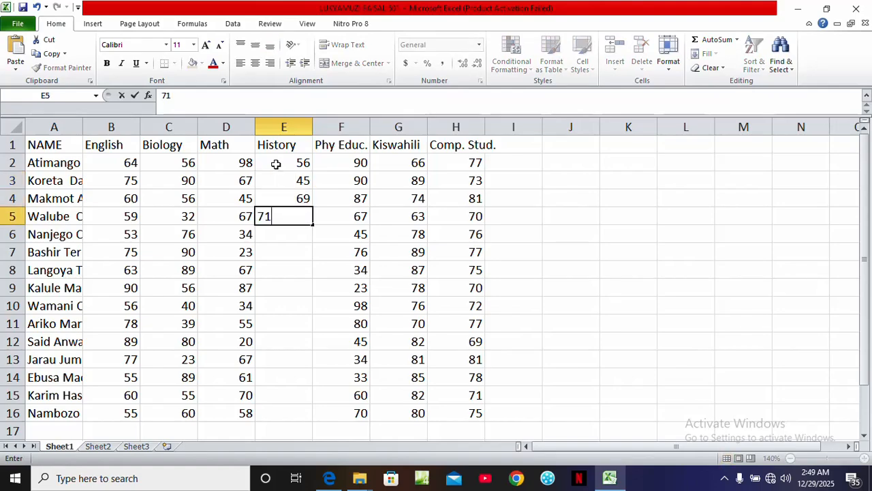
key("Return")
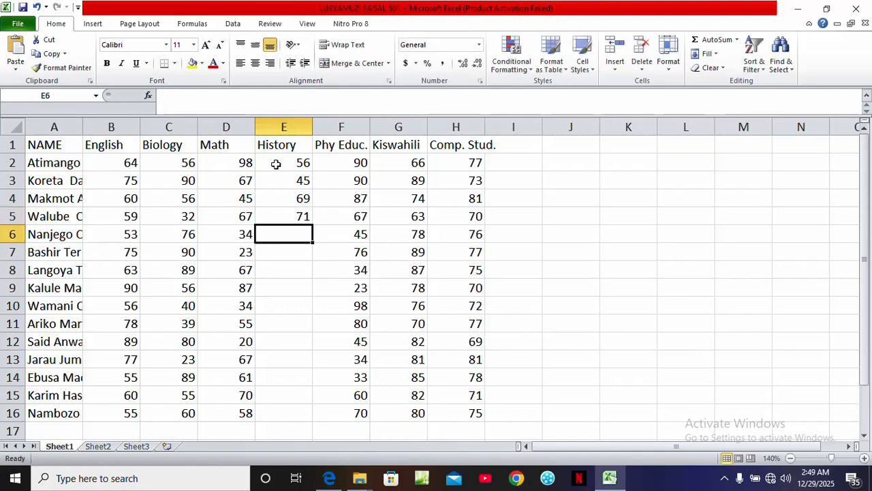
type("72")
key("Return")
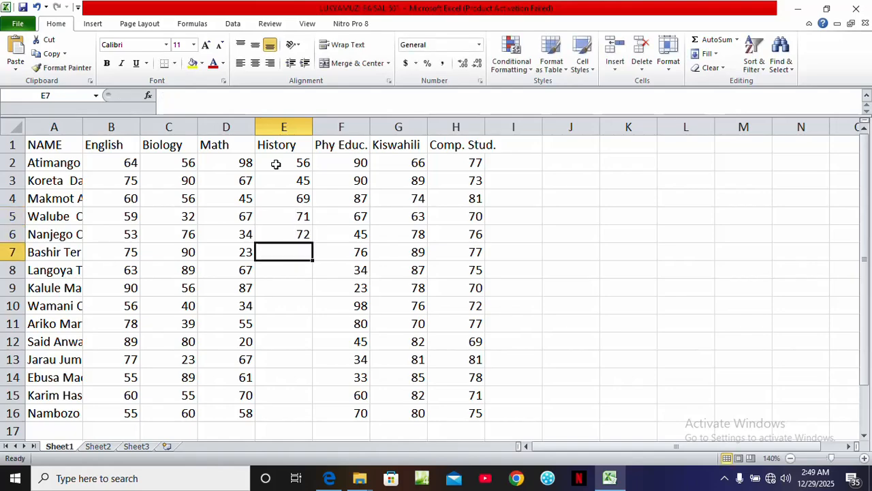
Recheck the score list in the exam paper and enter History scores 81, 69, 56, 77 and 81 in cells E7 to E11
left_click(330, 480)
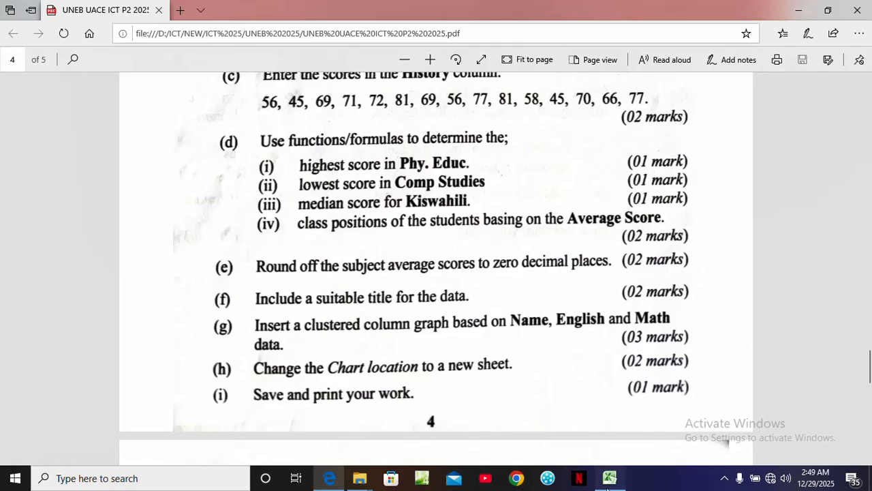
left_click(609, 479)
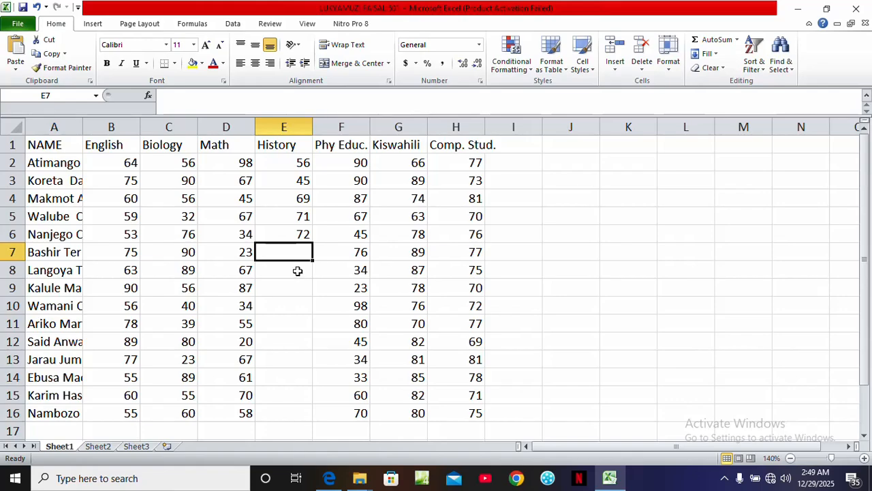
type("81")
key("Return")
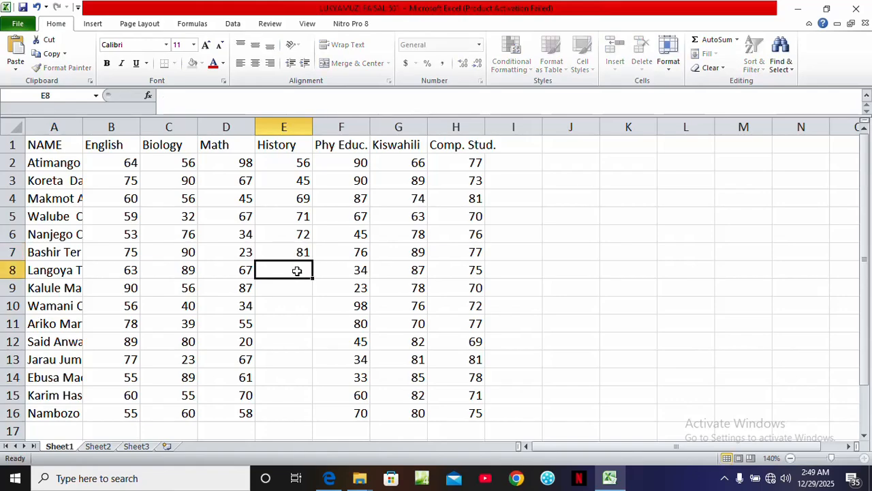
type("69")
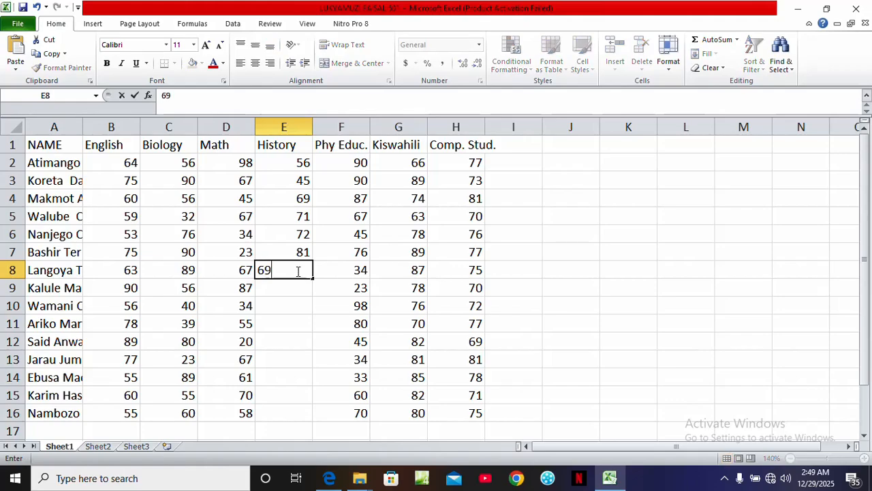
key("Return")
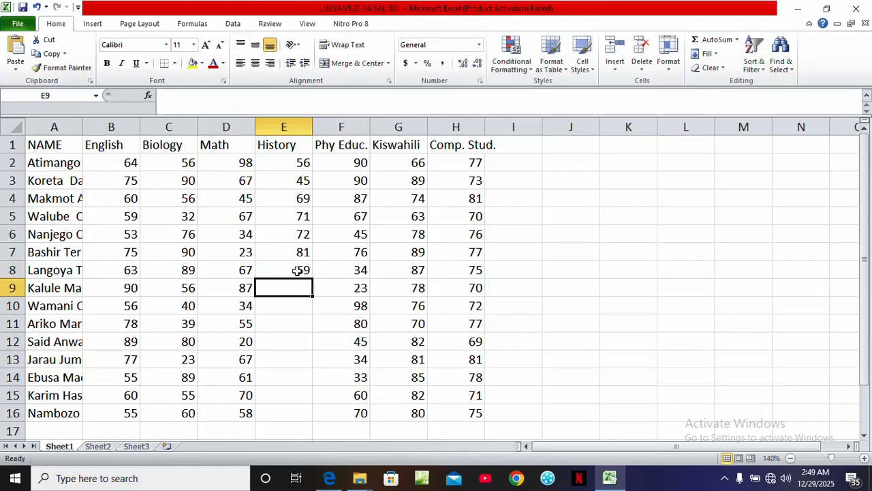
type("56")
key("Return")
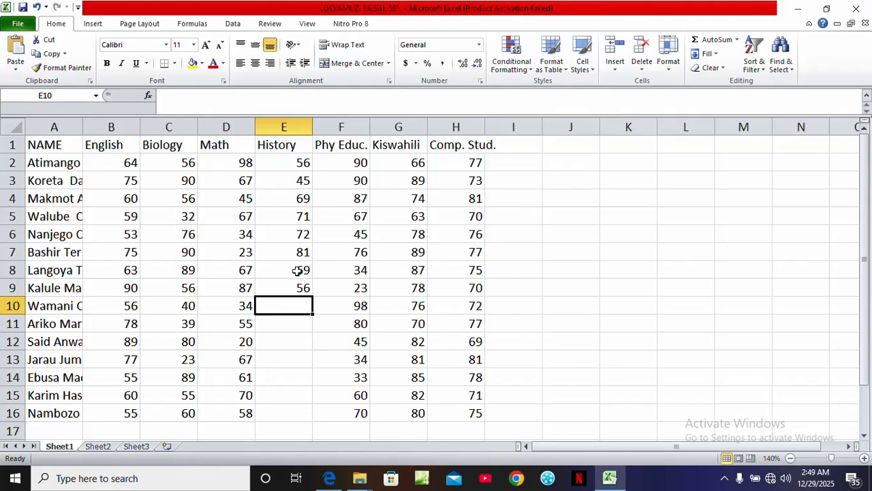
type("77")
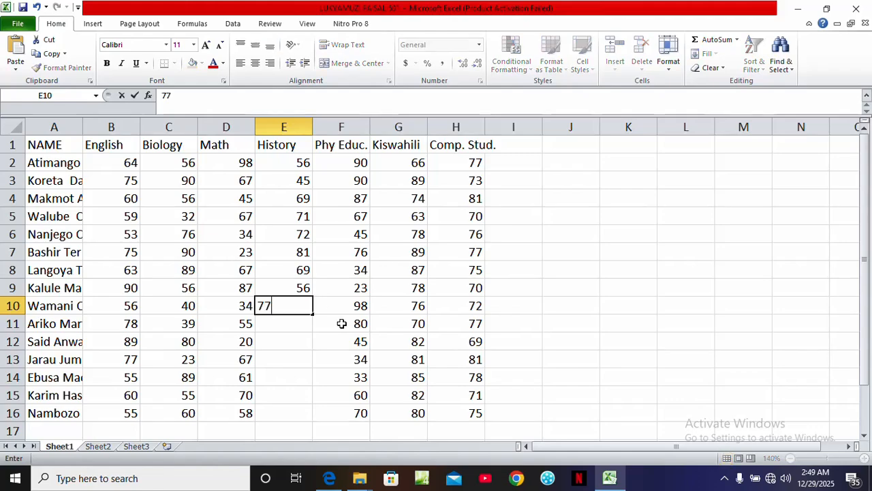
key("Return")
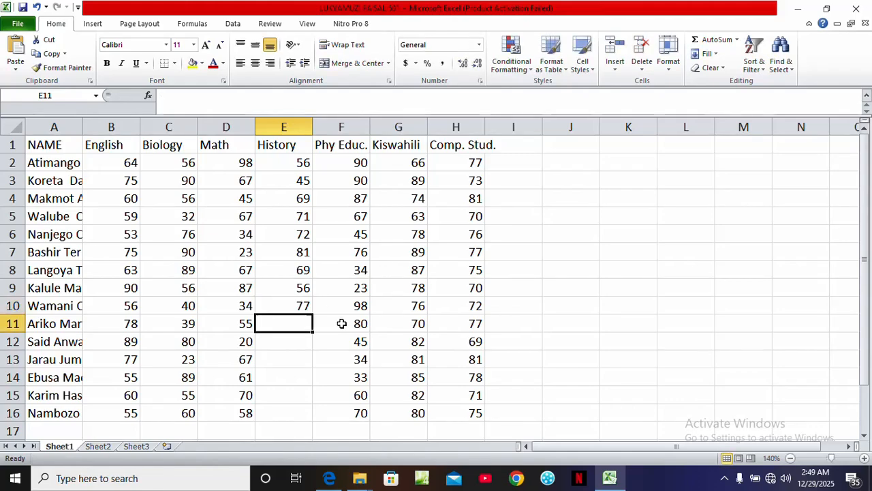
type("81")
key("Return")
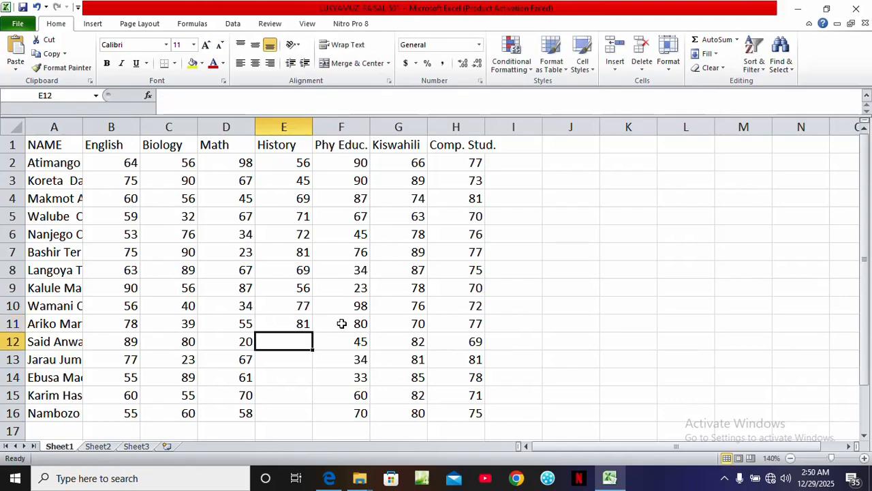
Recheck the score list in the exam paper and enter History scores 58, 45 and 70 in cells E12 to E14
left_click(331, 479)
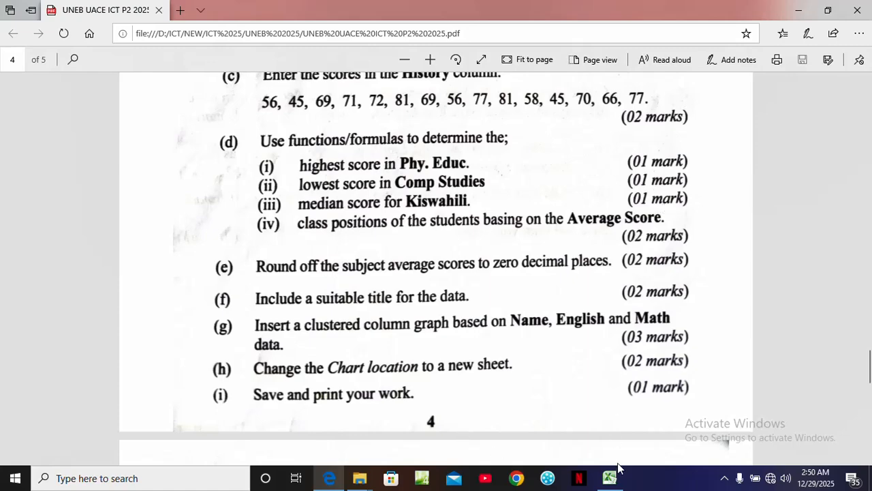
left_click(621, 484)
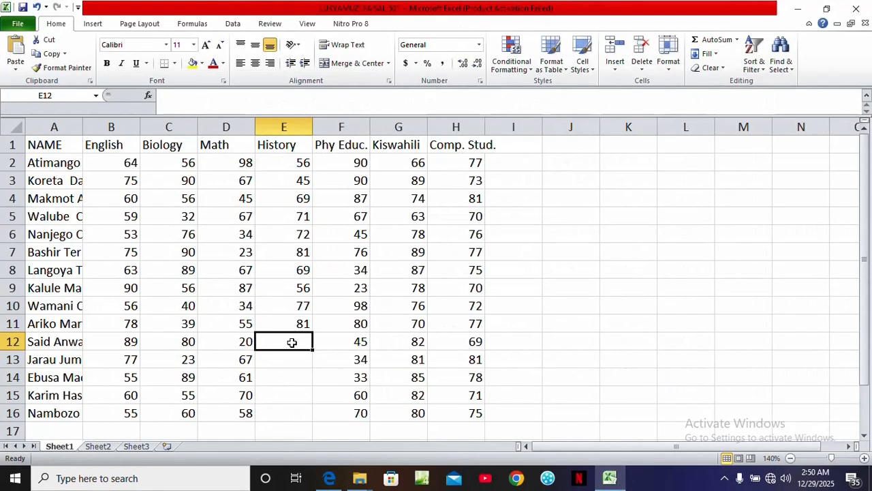
type("58")
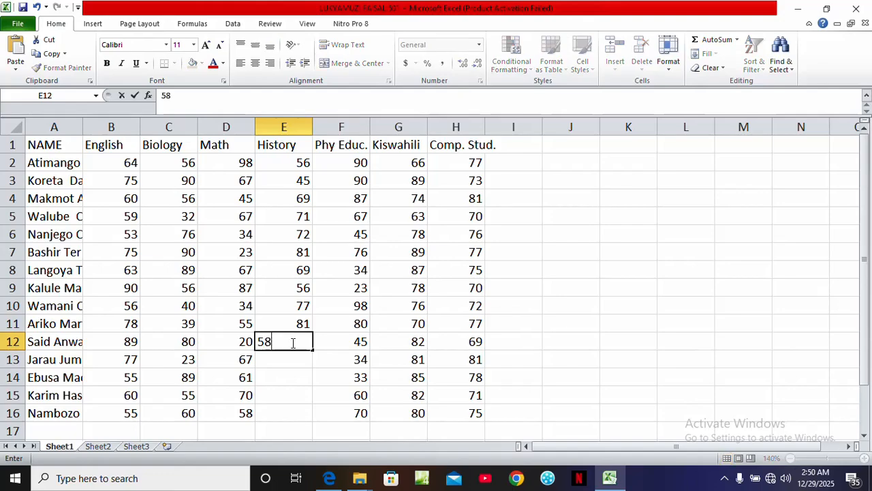
key("Return")
type("45")
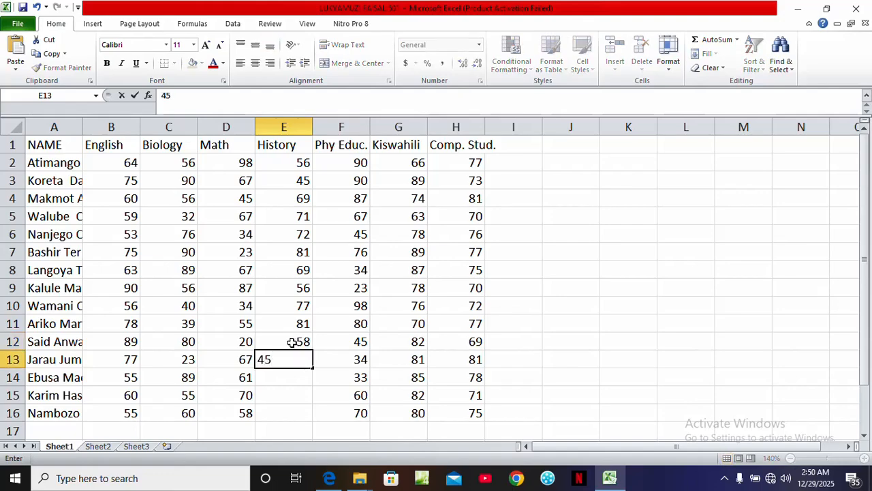
key("Return")
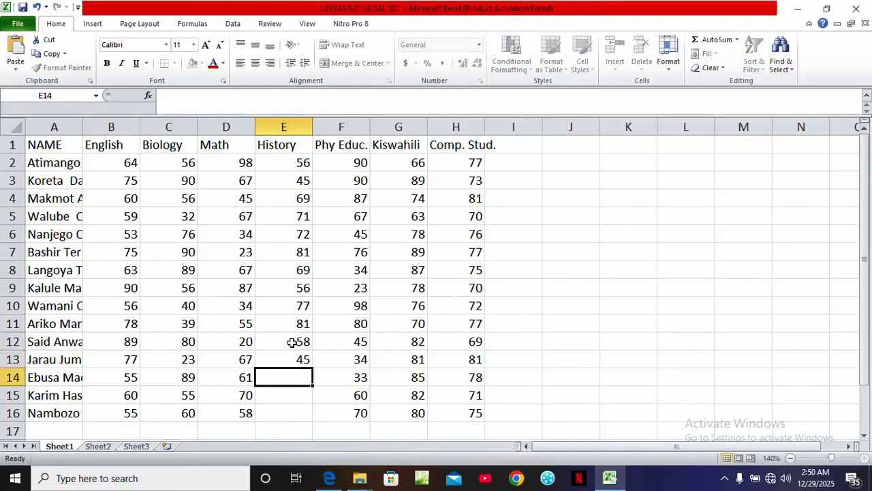
type("70")
key("Return")
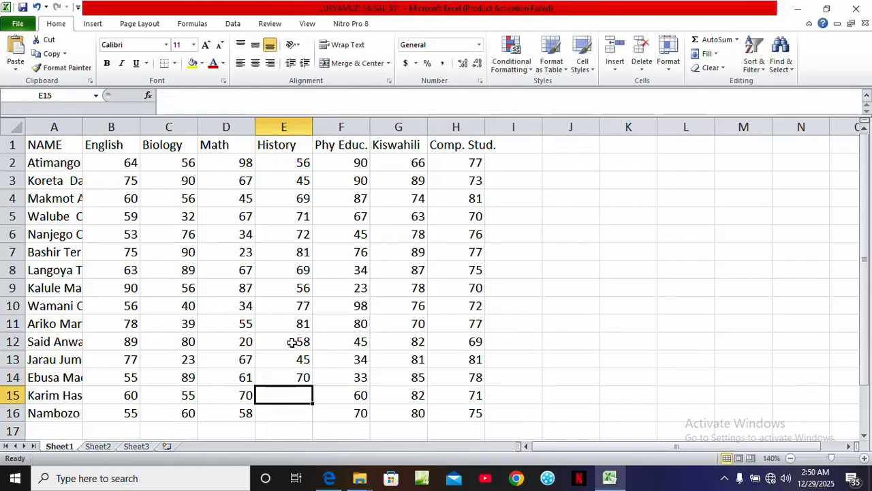
Enter History scores 66 and 77 in cells E15 and E16, then recheck the question list in the exam paper
type("66")
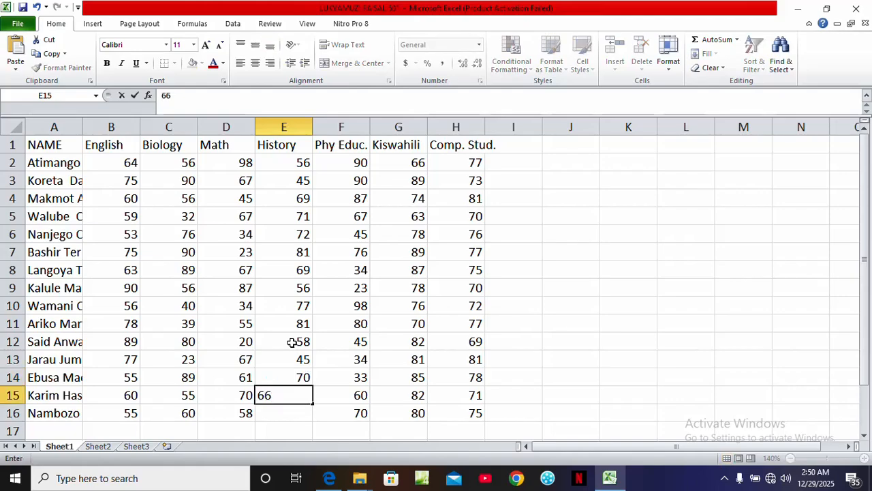
key("Return")
type("77")
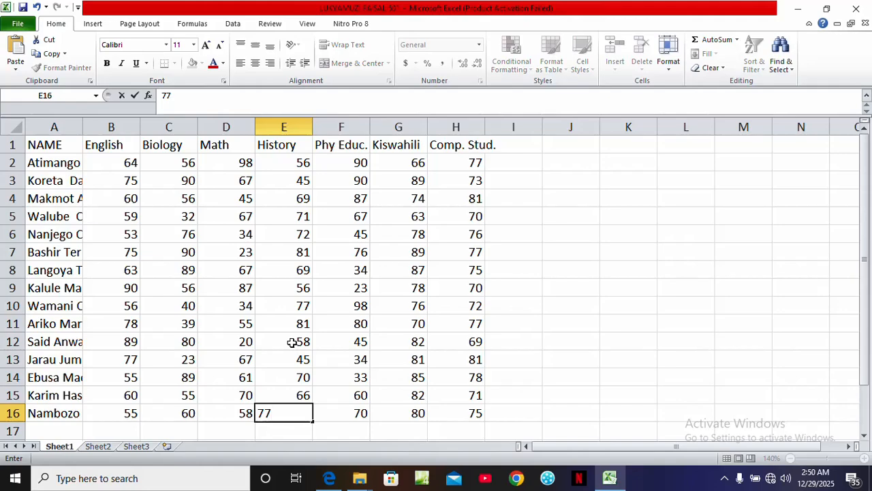
key("Tab")
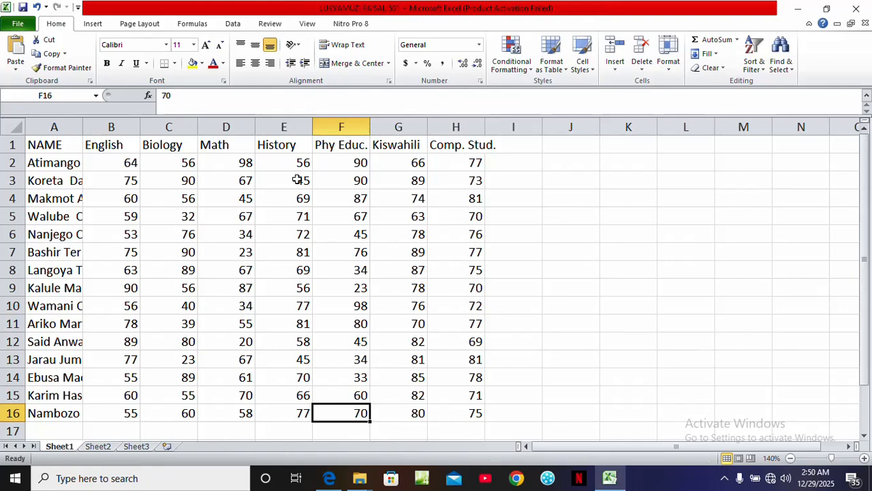
left_click(328, 480)
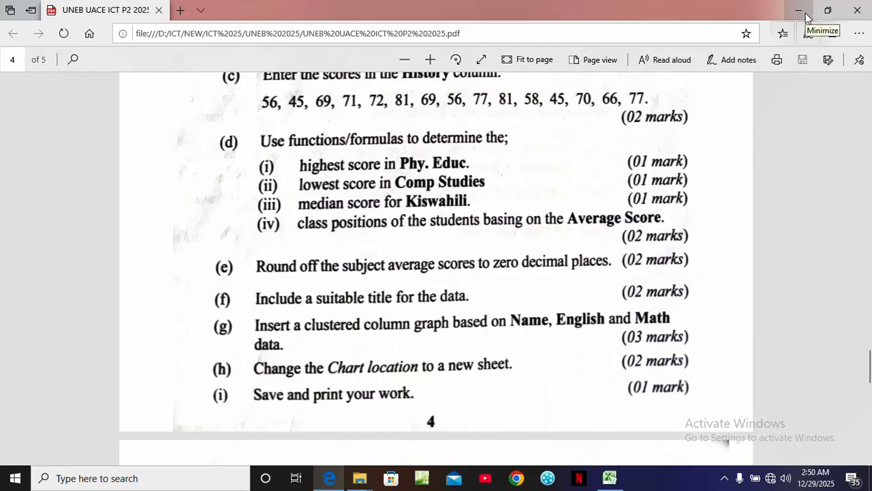
left_click(610, 478)
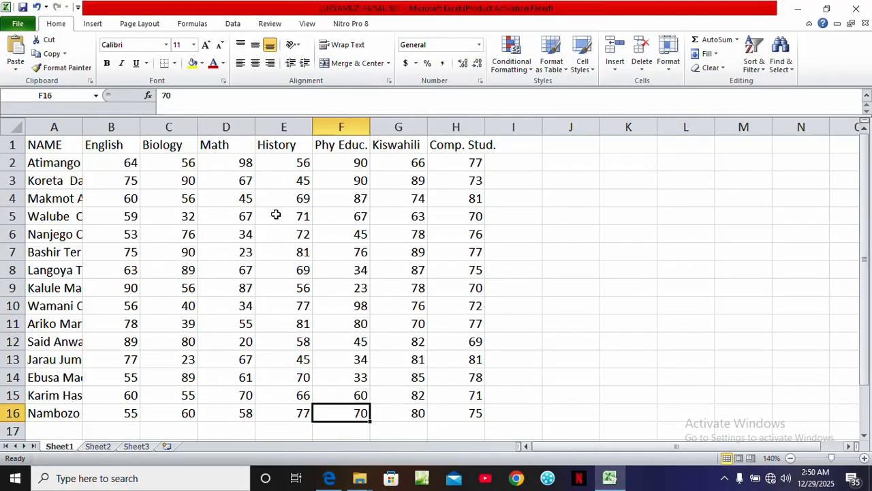
Apply All Borders to the whole data table from A1 to H16
left_click(39, 146)
left_click_drag(39, 145, 458, 414)
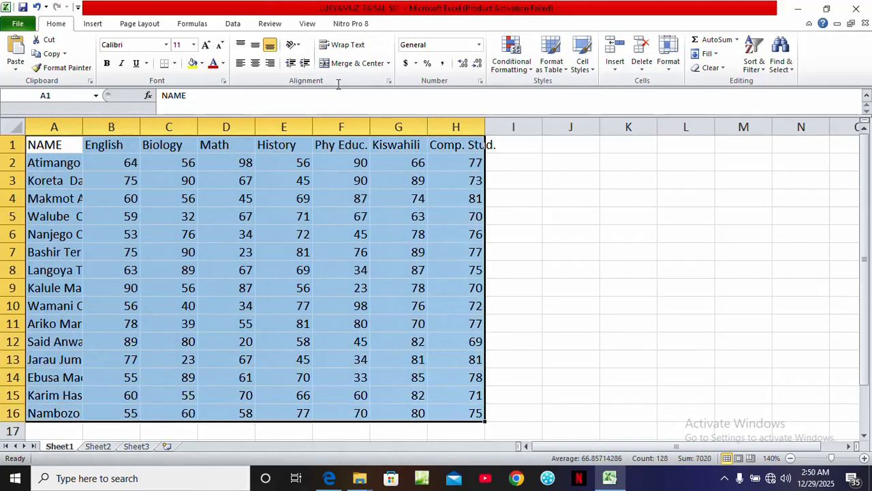
left_click(174, 63)
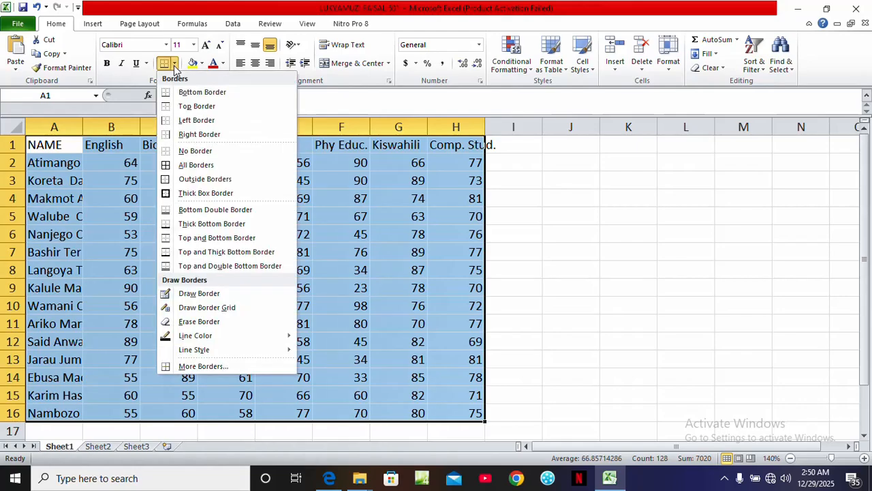
left_click(197, 167)
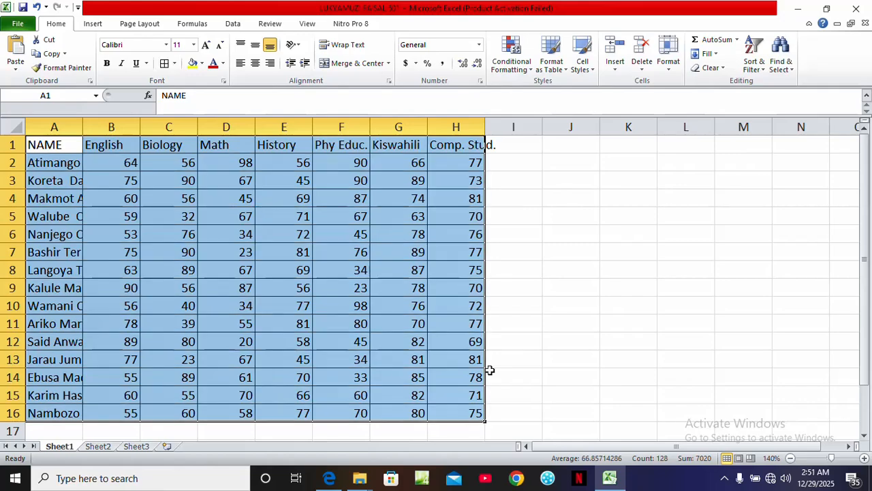
left_click(506, 414)
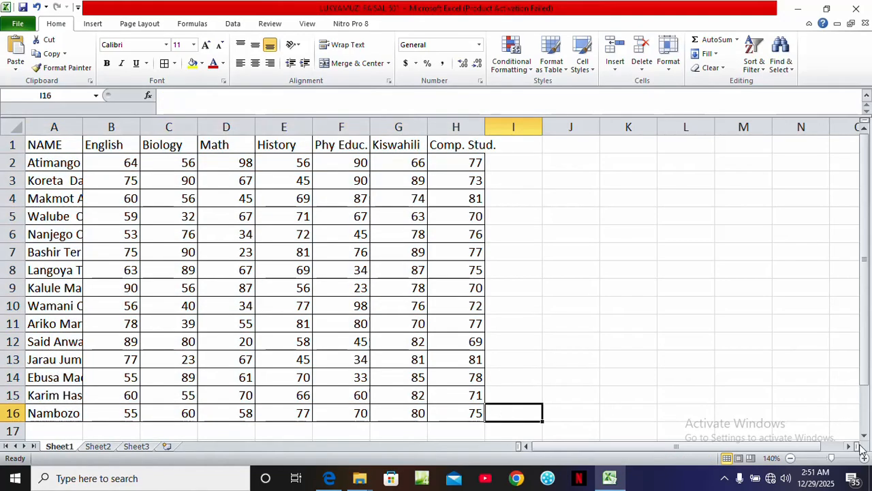
Label cell A18 as 'Highest Score in Phy.Educ'
left_click(864, 436)
left_click(864, 436)
left_click(864, 436)
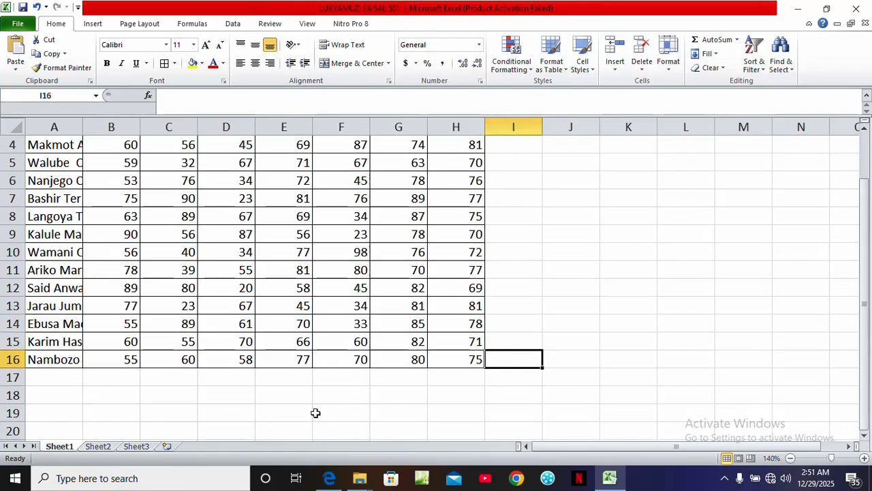
left_click(47, 394)
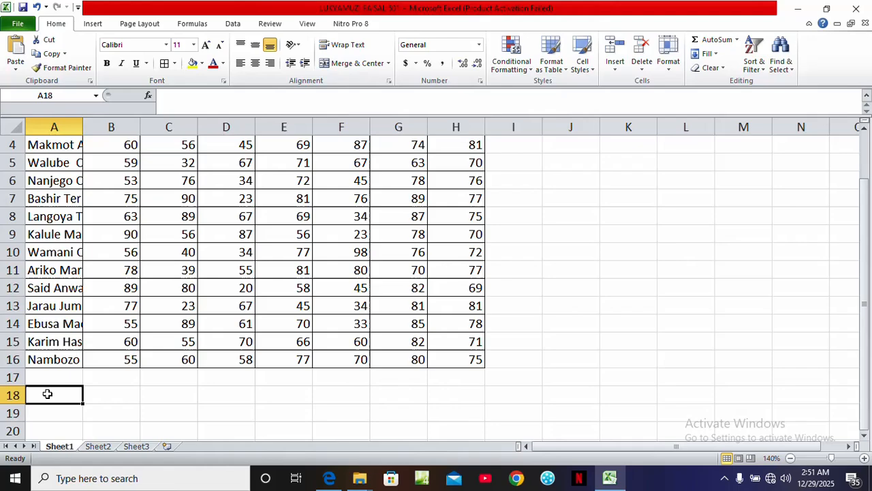
type("Hi")
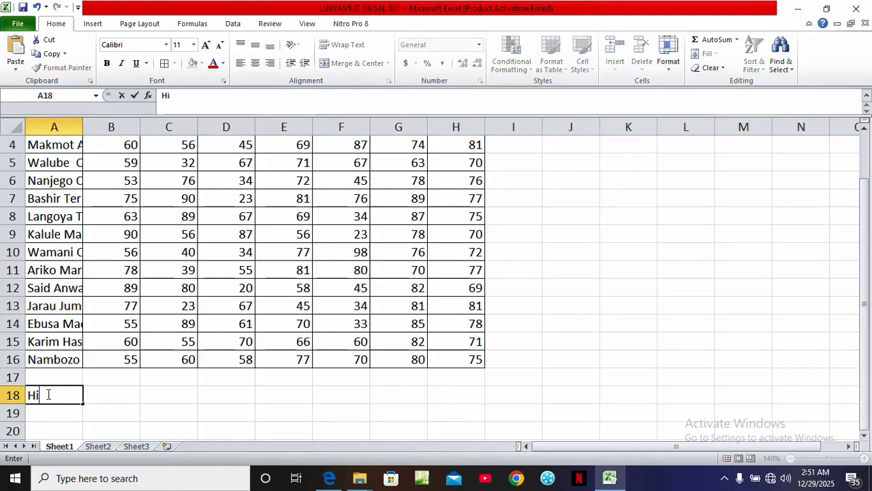
type("ghest Sc")
type("or")
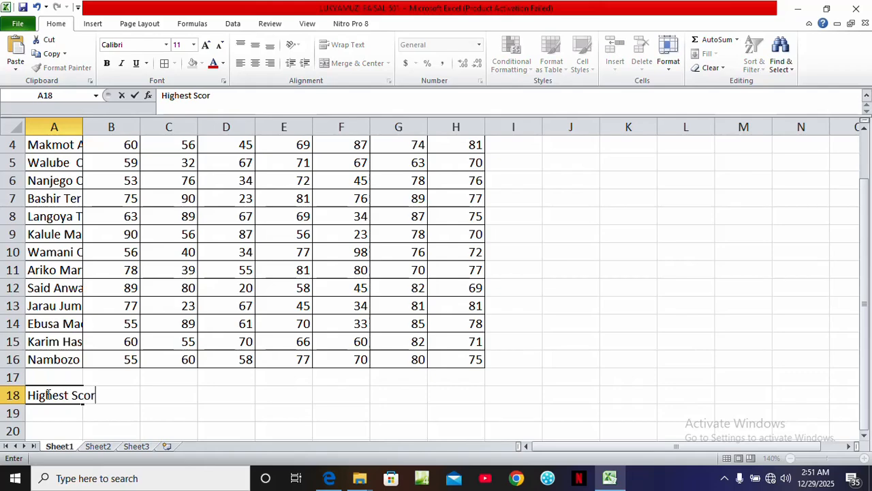
type("e in Phy.")
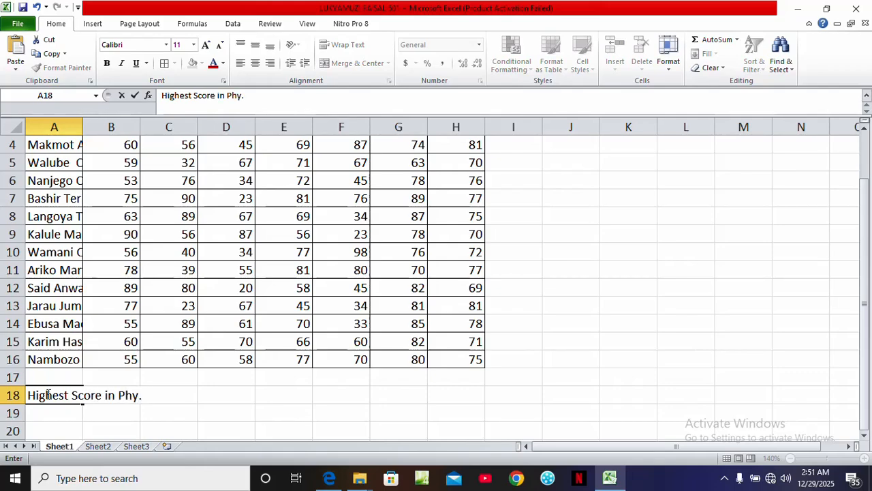
type("Educ")
left_click(217, 397)
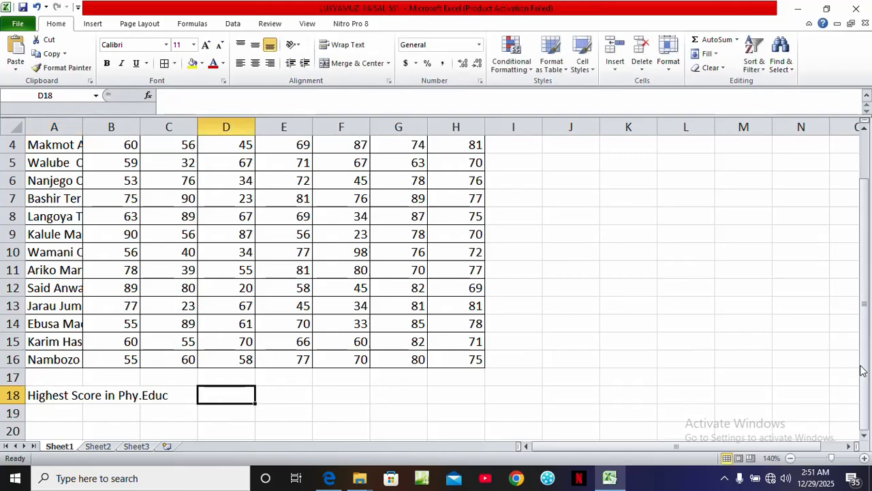
In F18, compute the highest Phy Educ. score with a MAX formula over F2:F16
left_click_drag(865, 371, 865, 322)
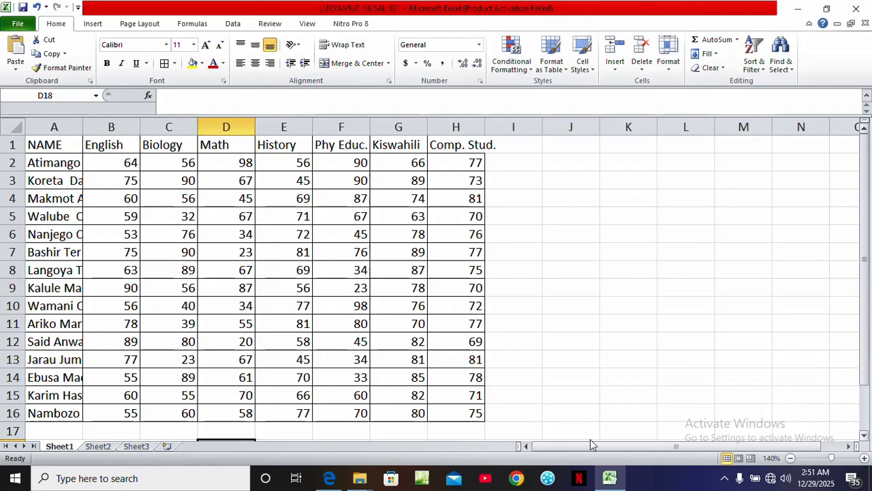
left_click(357, 435)
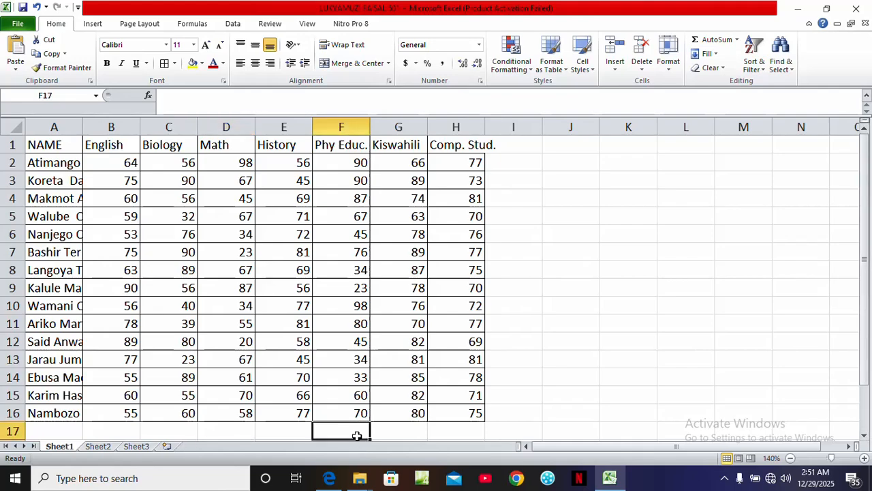
scroll(357, 435, "down", 1)
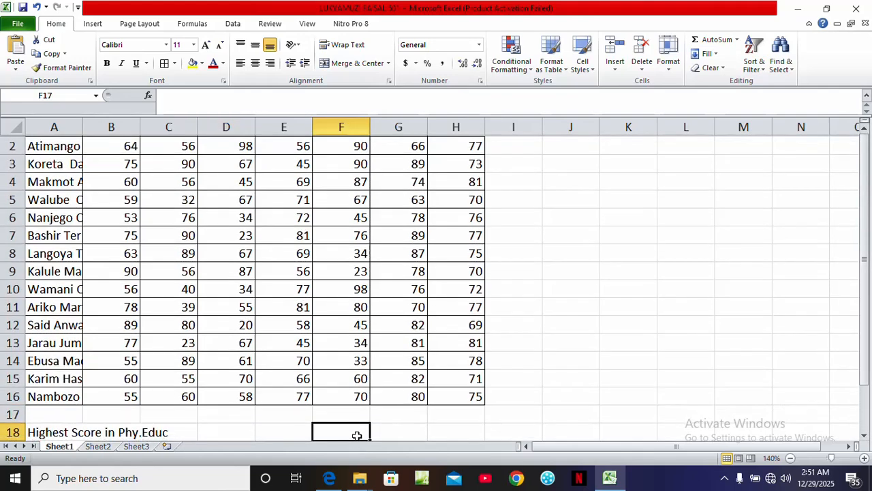
left_click(358, 434)
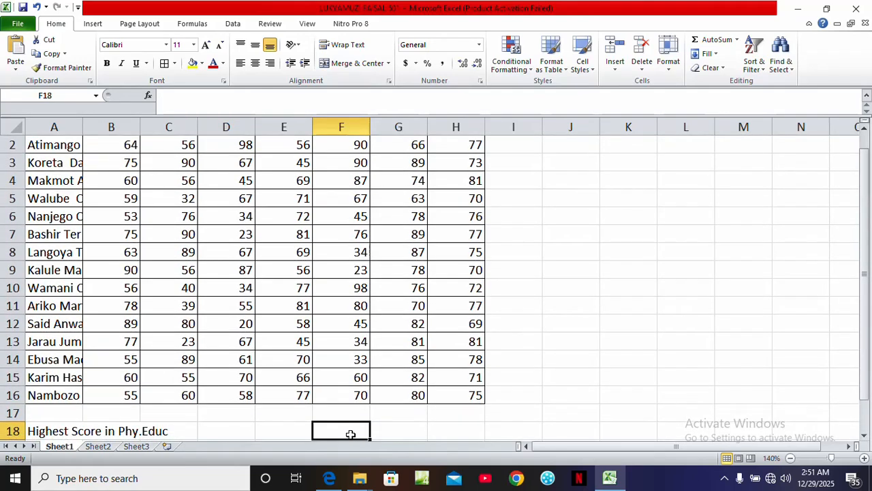
type("=")
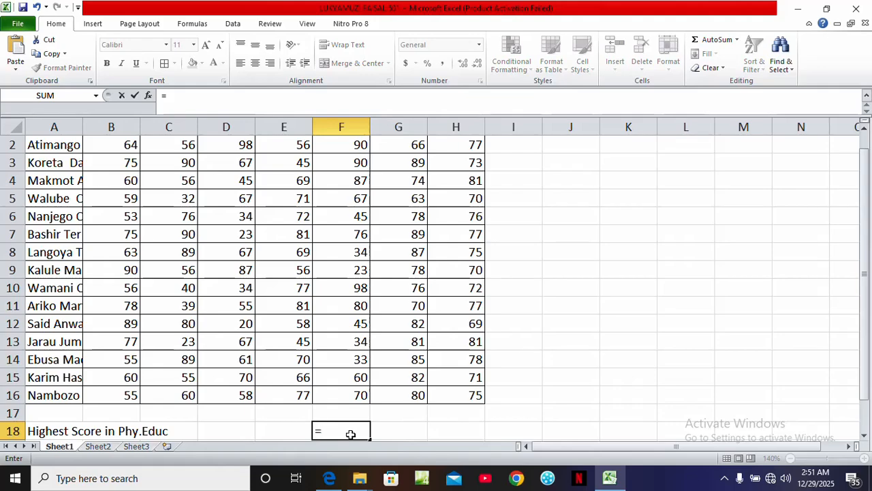
type("max")
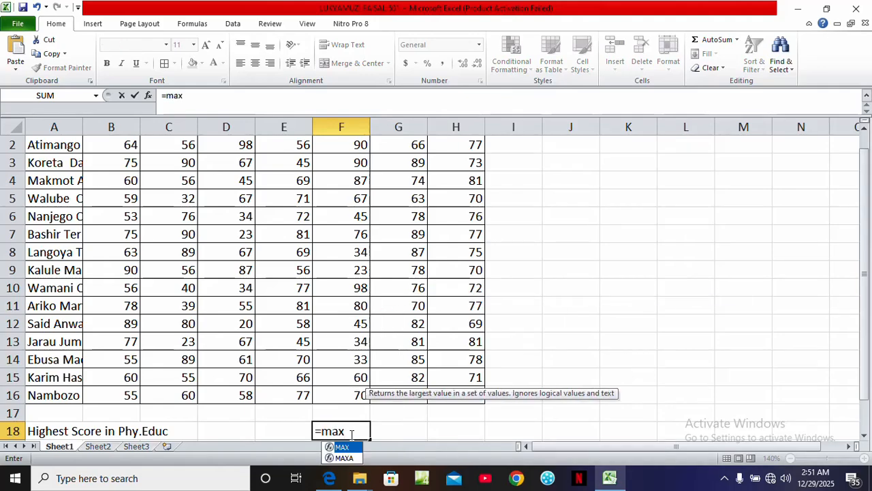
type("(")
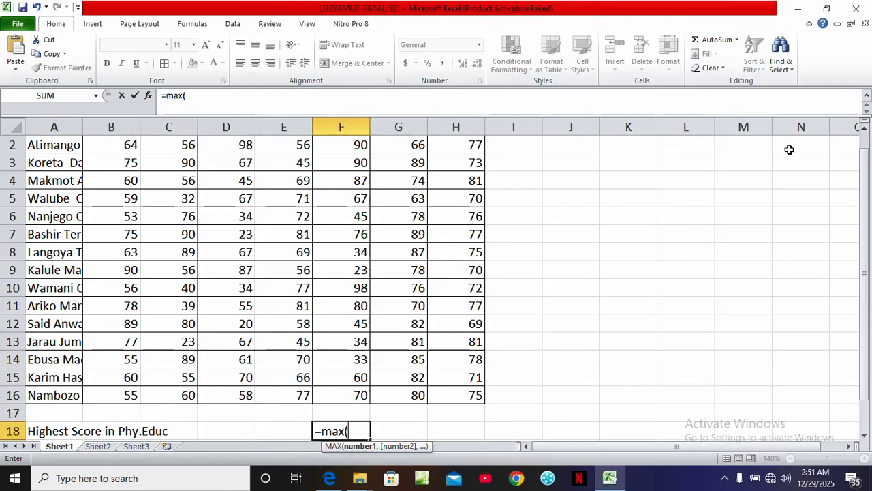
left_click(863, 130)
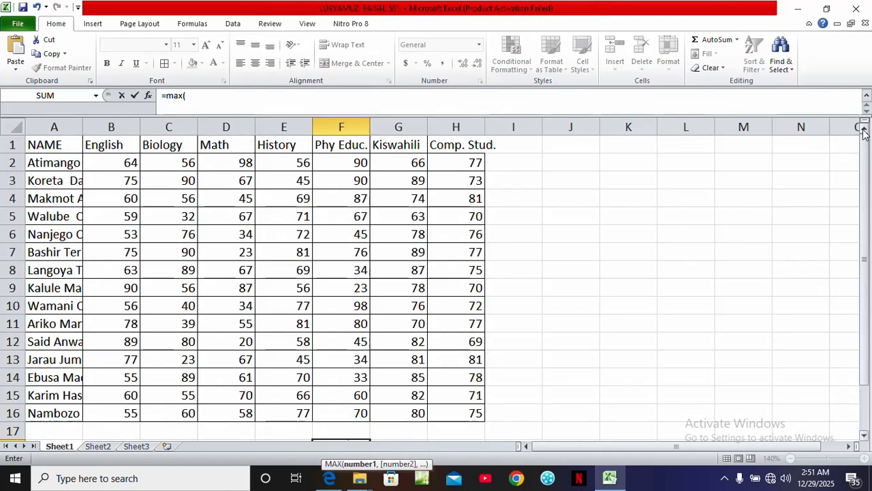
left_click(338, 163)
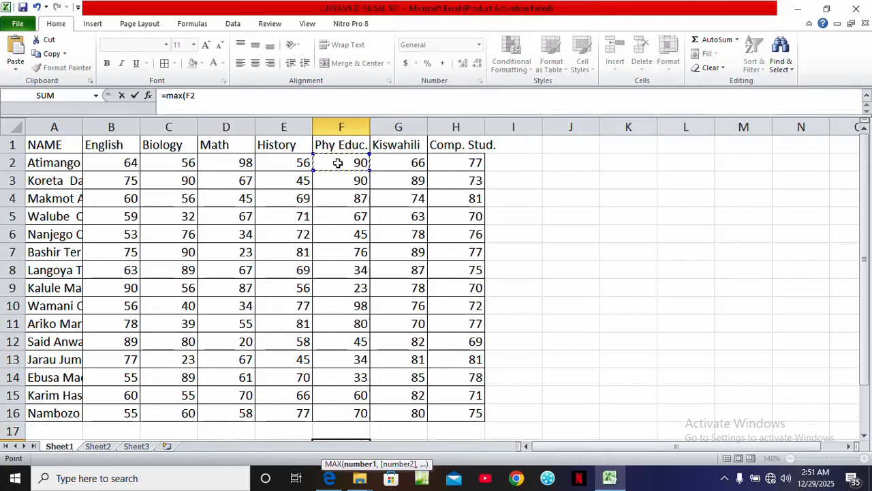
left_click_drag(338, 164, 359, 411)
key("Return")
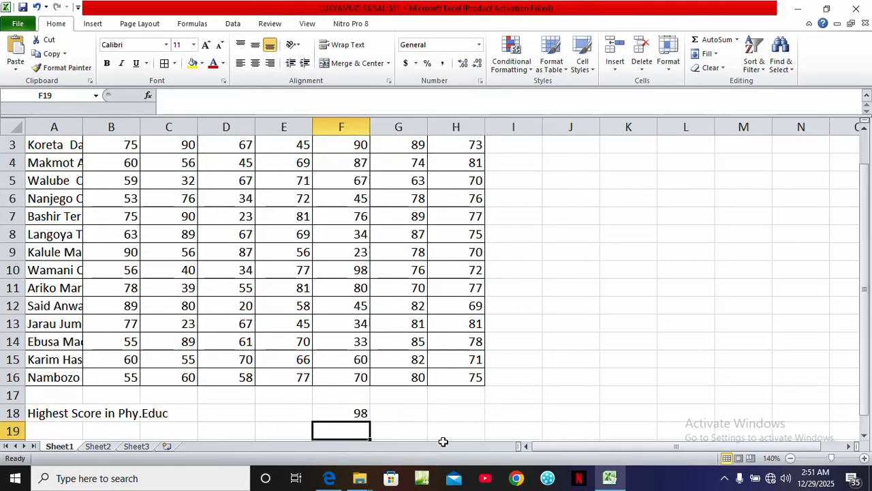
Zoom the sheet to 120%, check the exam paper, and label cell A19 as 'Lowest Score in Comp Studies'
left_click(791, 458)
left_click(791, 458)
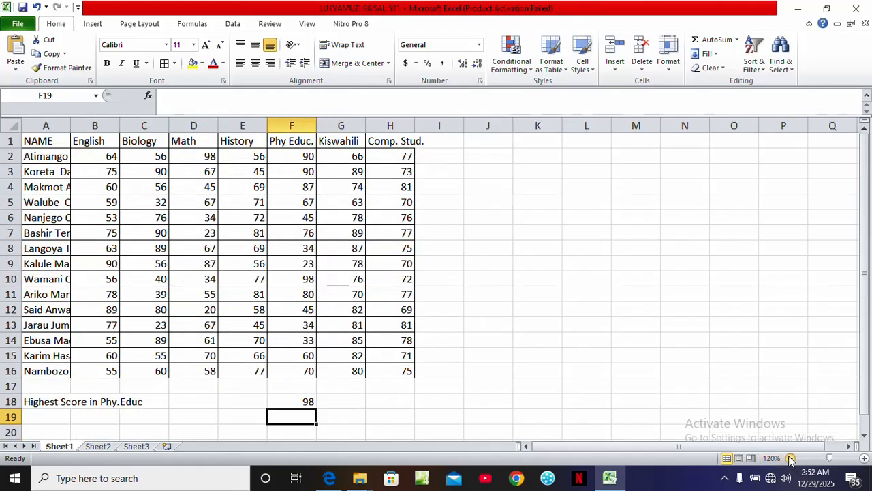
left_click(28, 412)
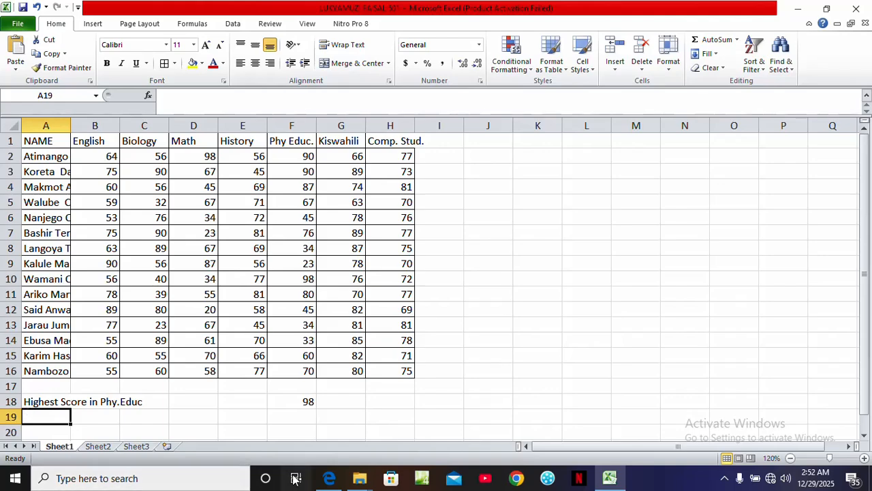
left_click(329, 478)
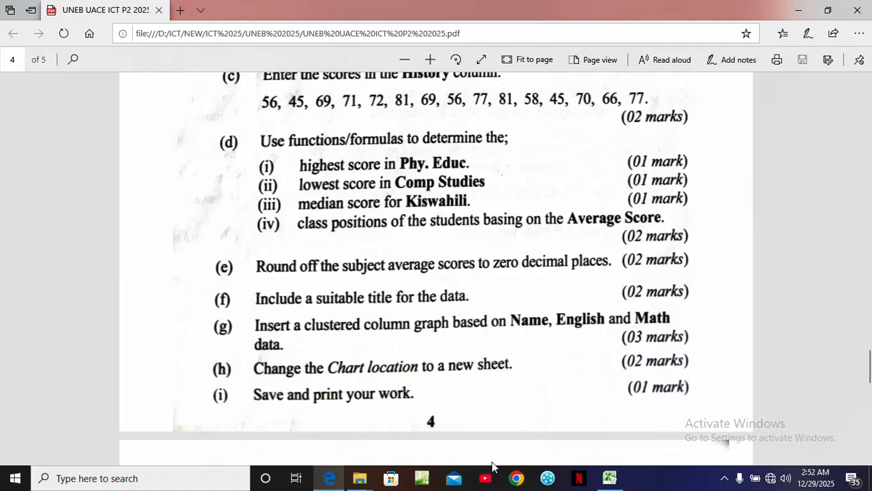
left_click(600, 475)
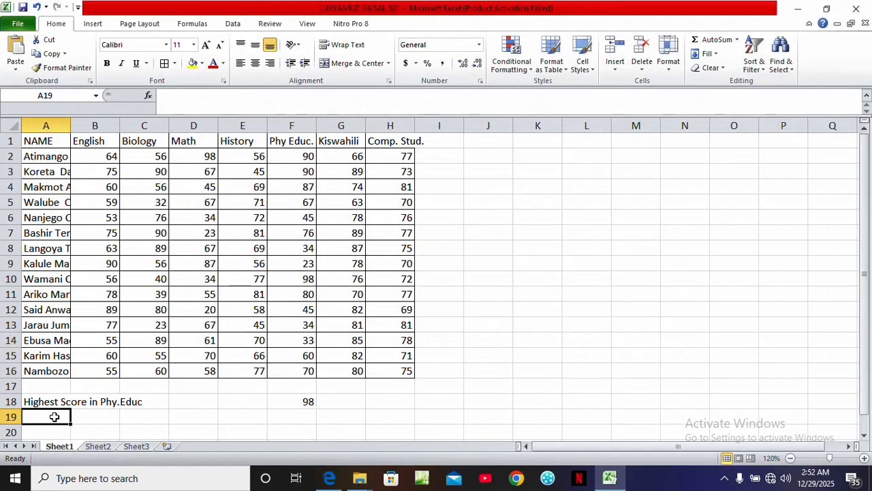
type("Lowes")
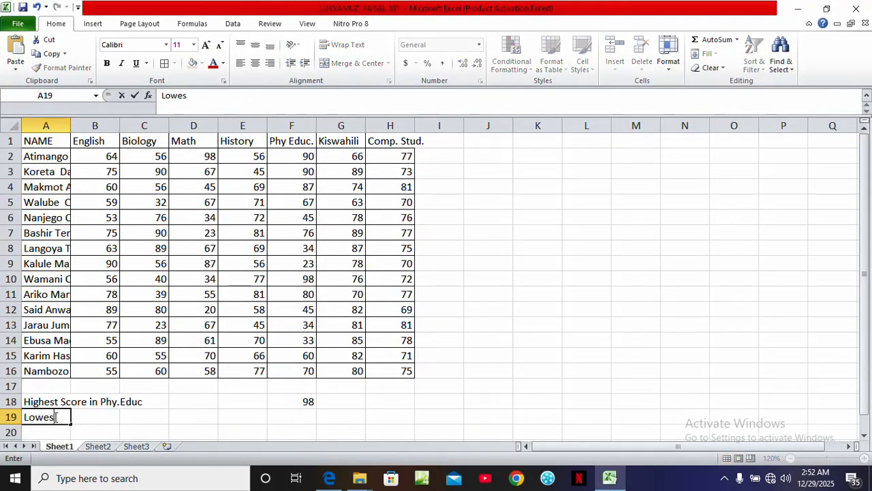
type("t Score in Comp")
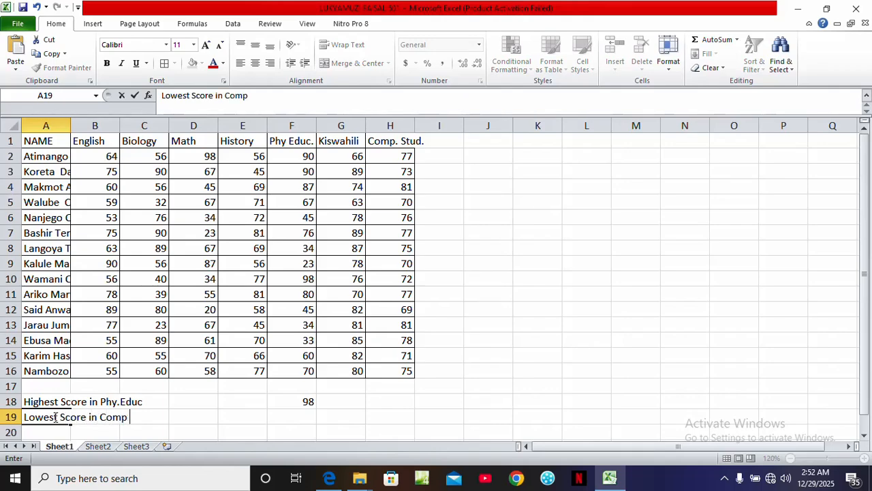
type(" Studies")
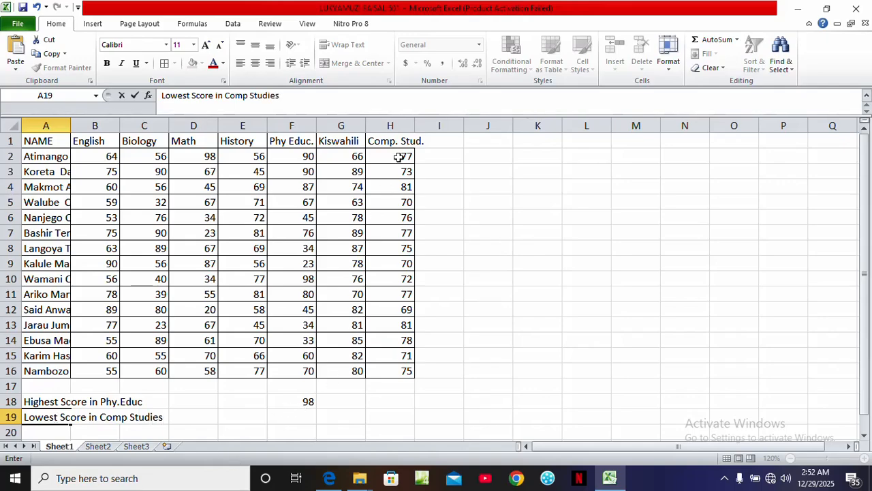
left_click(393, 404)
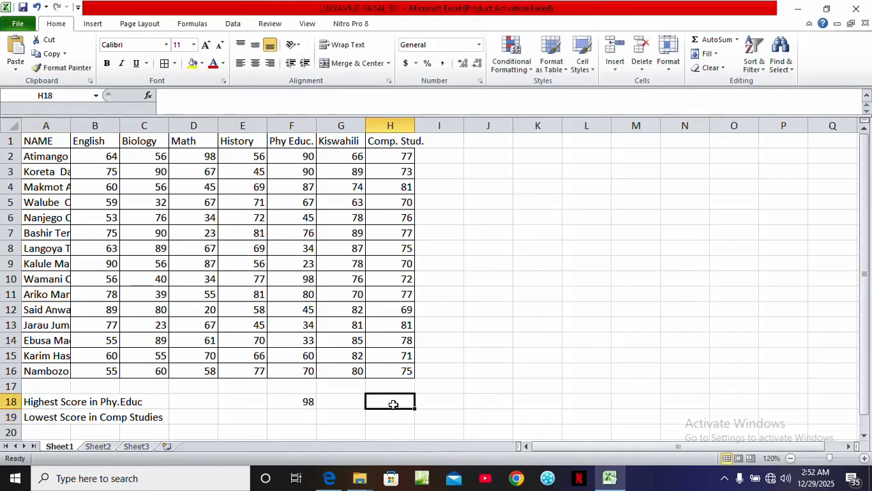
In H19, compute the lowest Comp. Stud. score with a MIN formula over H2:H16
left_click(393, 417)
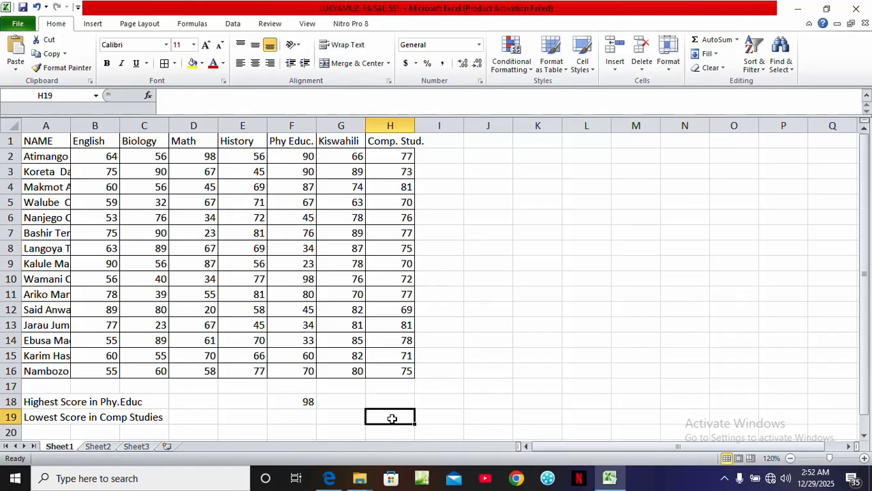
type("=")
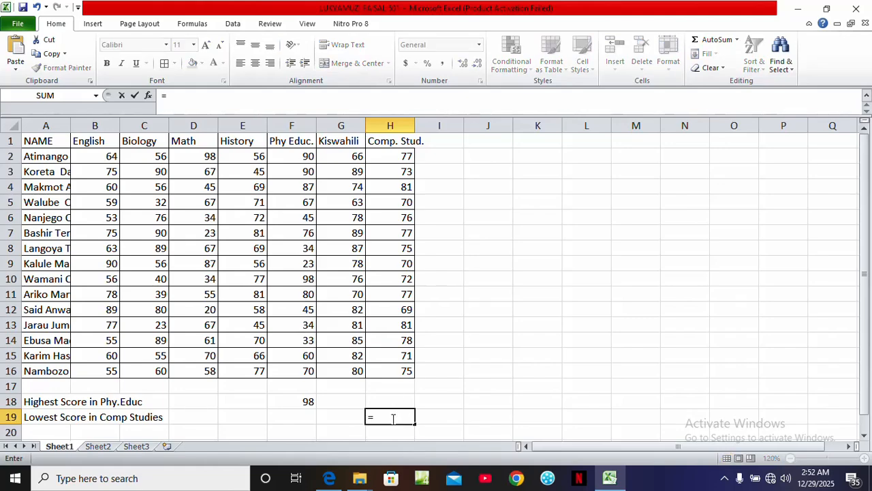
type("Min")
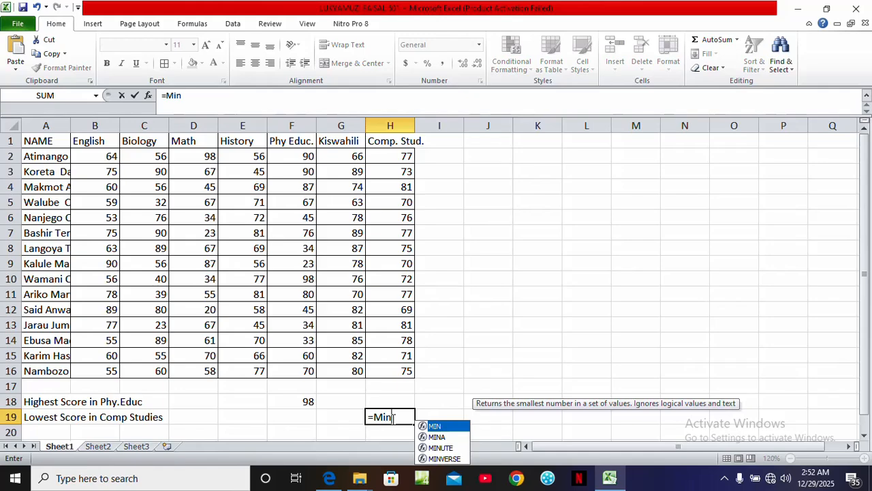
type("(")
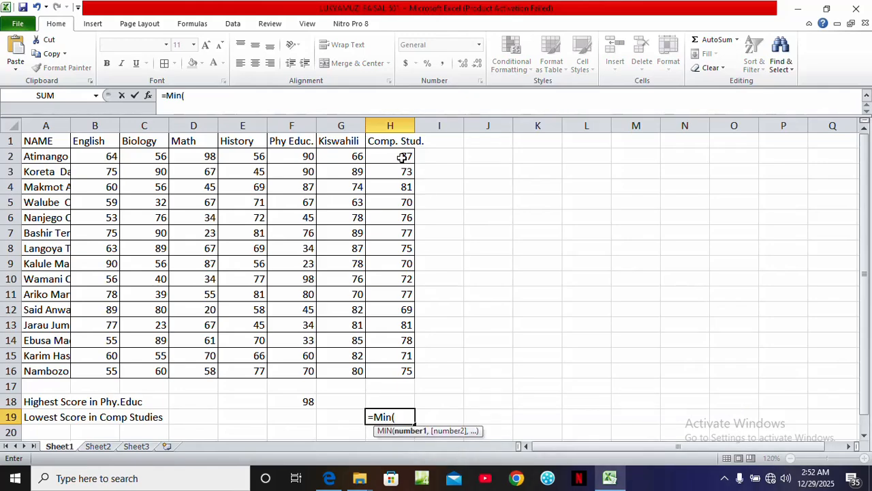
left_click_drag(402, 156, 405, 369)
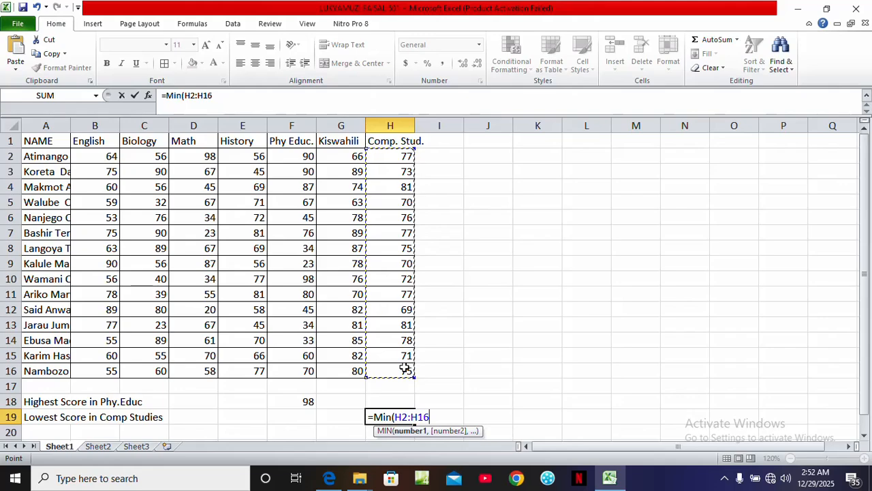
type(")")
key("Return")
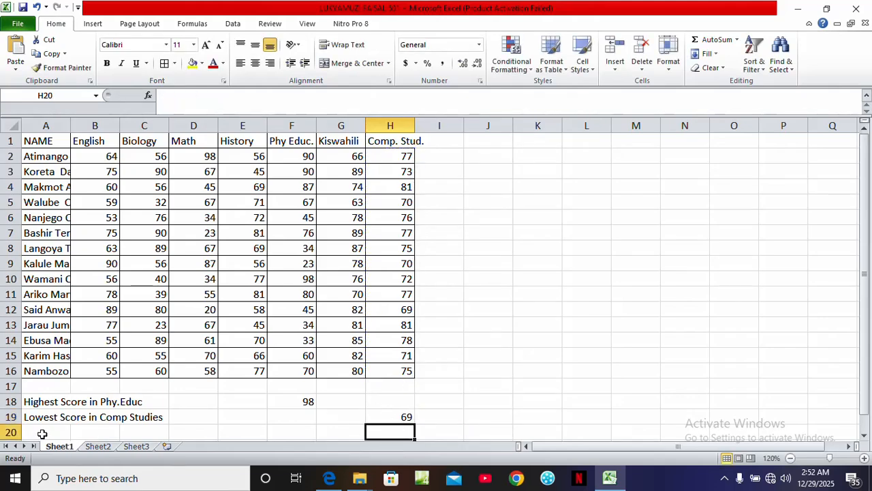
Check the exam paper, then label cell A20 as 'Median Score in Kiswahili'
left_click(329, 478)
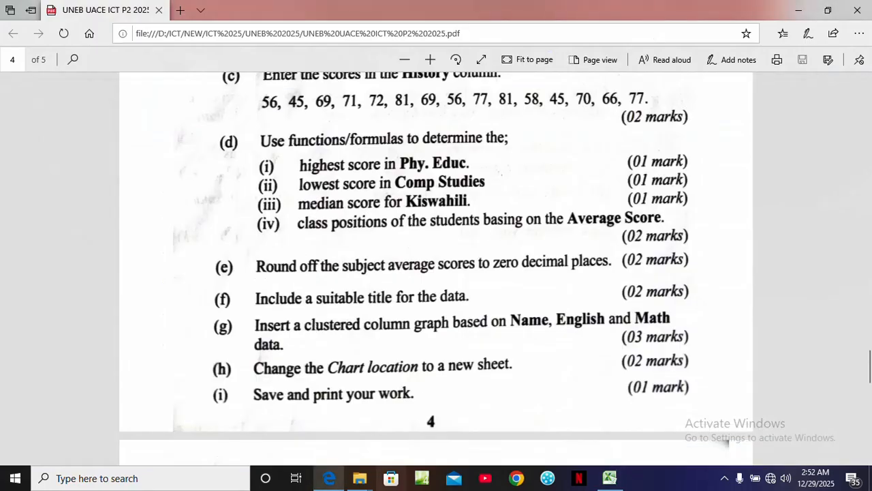
left_click(610, 478)
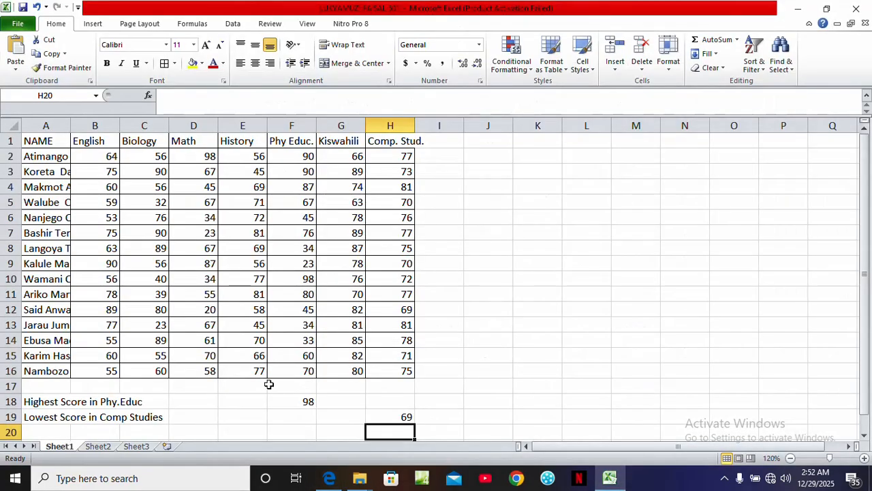
left_click(41, 426)
type("Maedian")
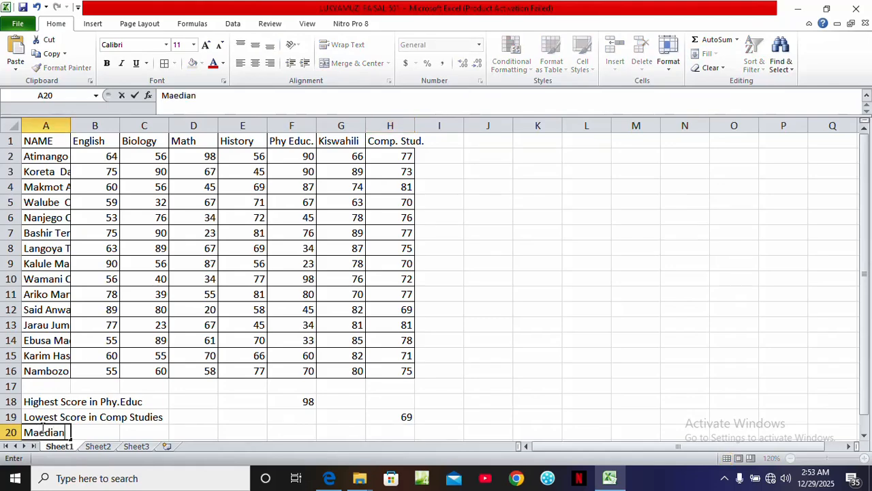
key("BackSpace")
key("BackSpace")
key("BackSpace")
key("BackSpace")
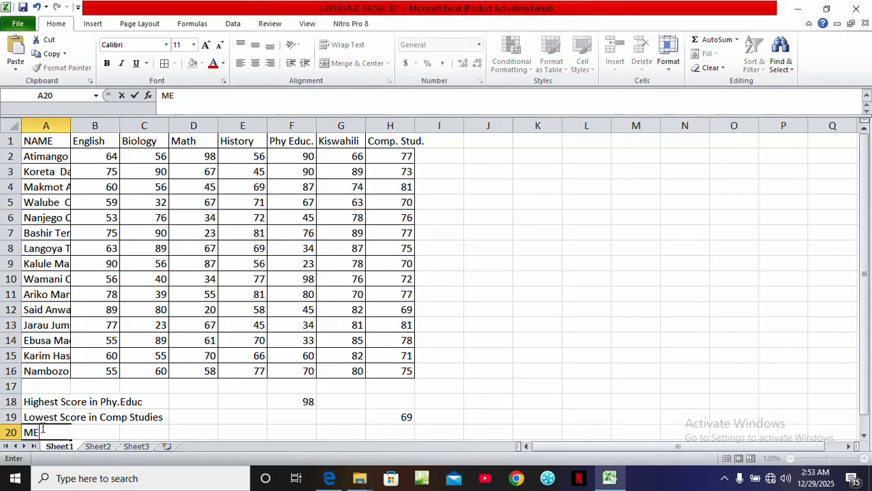
type("DIAN")
key("BackSpace")
key("BackSpace")
key("BackSpace")
key("BackSpace")
type("edian S")
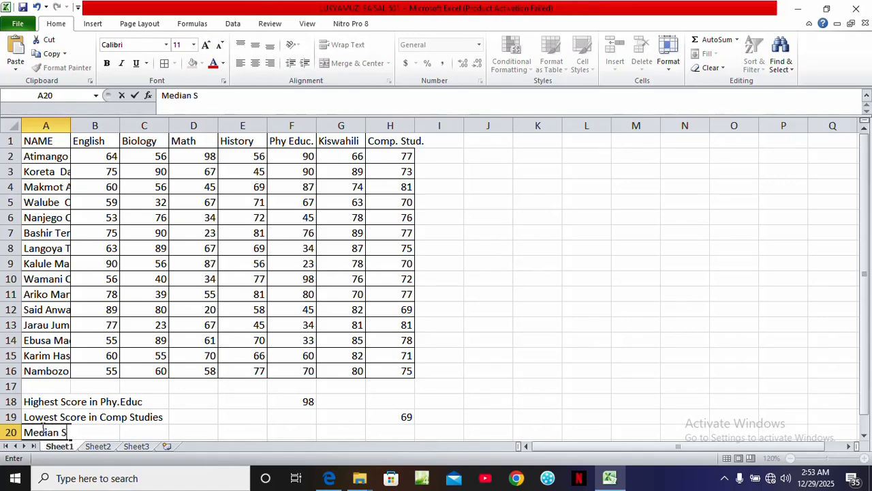
type("core in K")
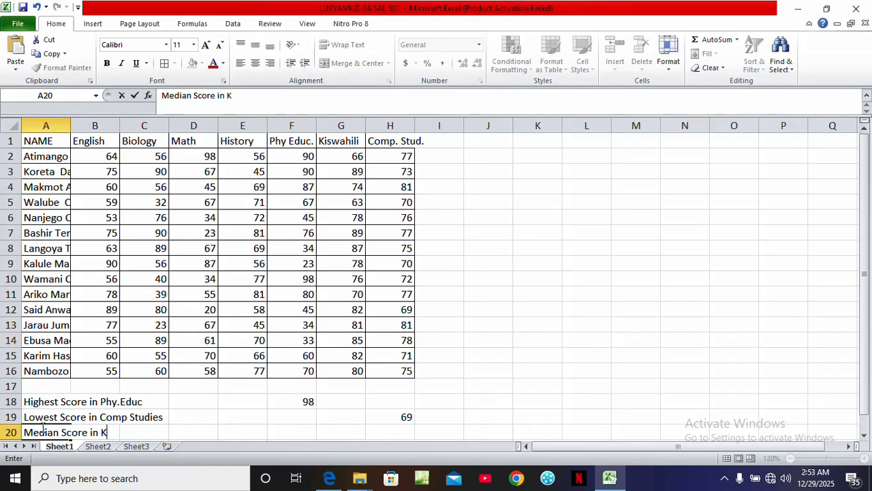
type("iswahili")
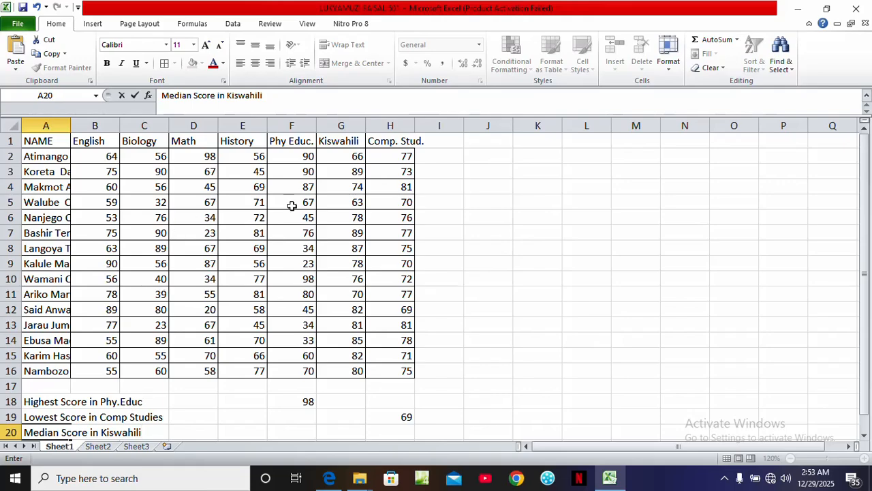
In G20, compute the median Kiswahili score with a MEDIAN formula over G2:G16
left_click(342, 429)
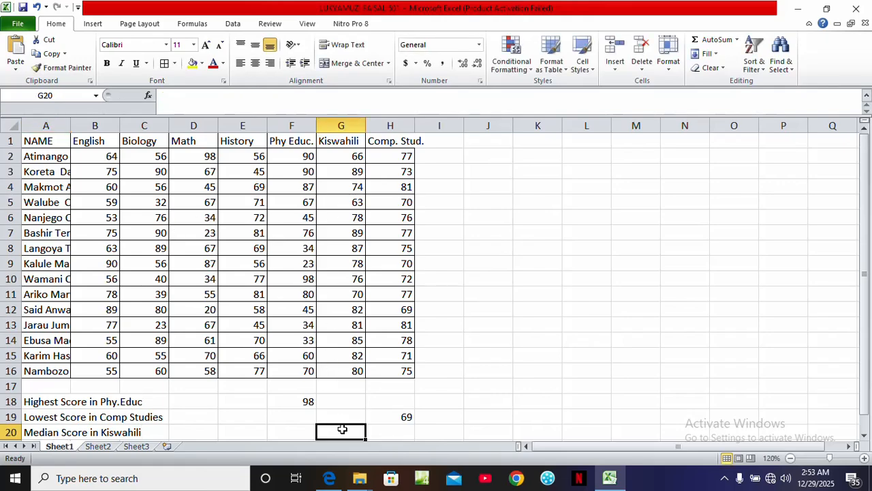
type("=")
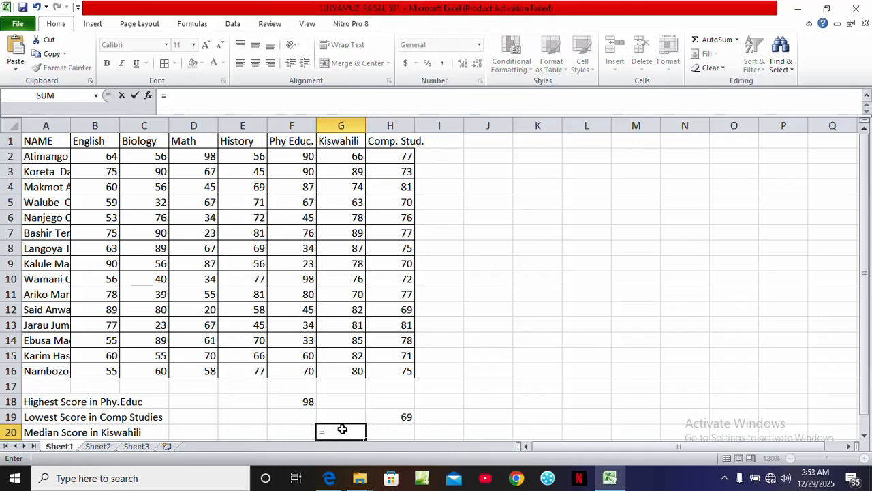
type("Med")
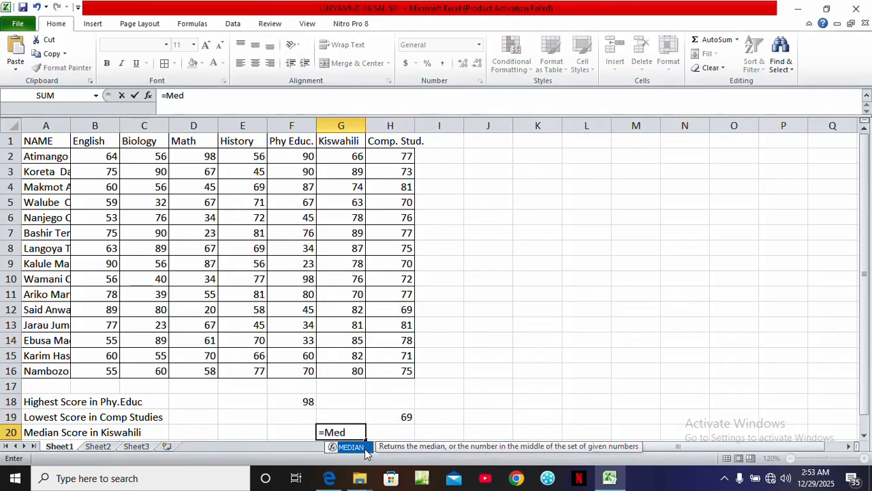
double_click(366, 448)
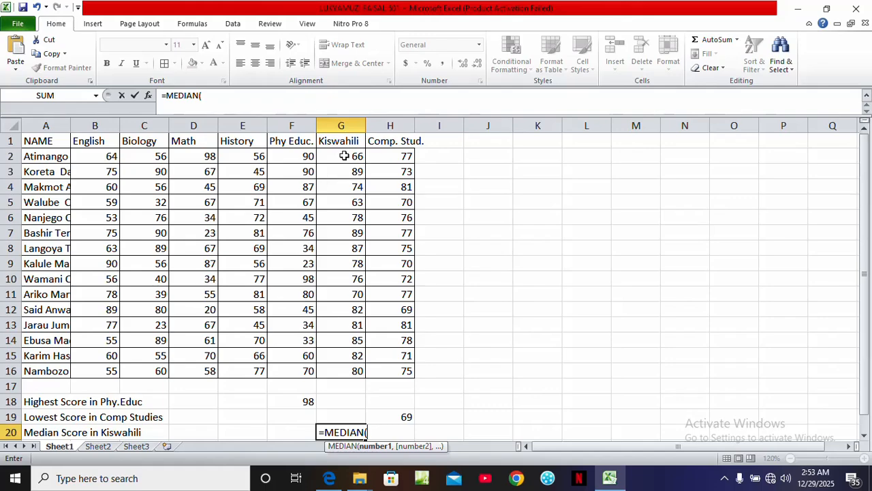
left_click_drag(344, 156, 355, 373)
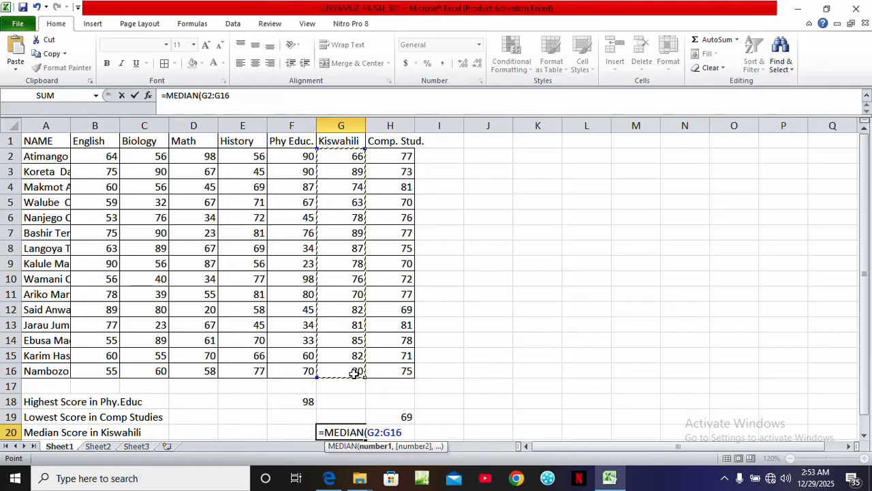
key("Return")
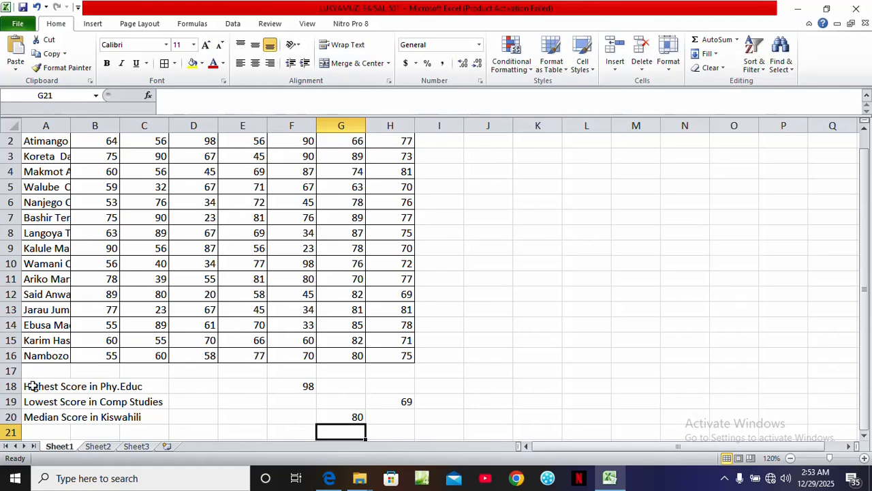
Make the statistic labels in A18:C20 and their results in F18:H20 bold
left_click_drag(33, 386, 132, 415)
key("ctrl+b")
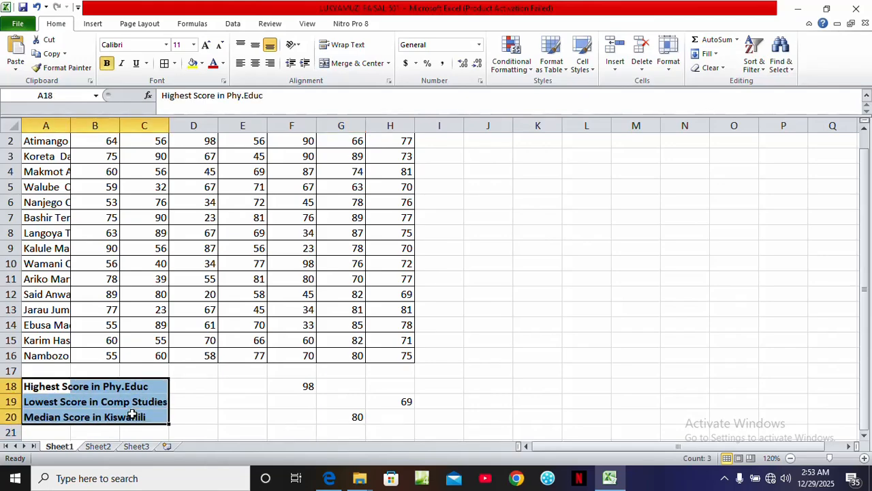
left_click(189, 421)
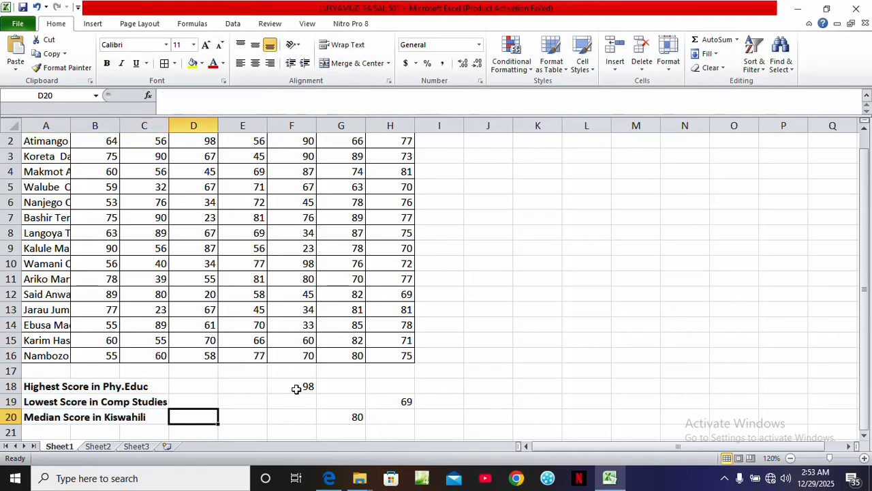
left_click_drag(297, 389, 392, 416)
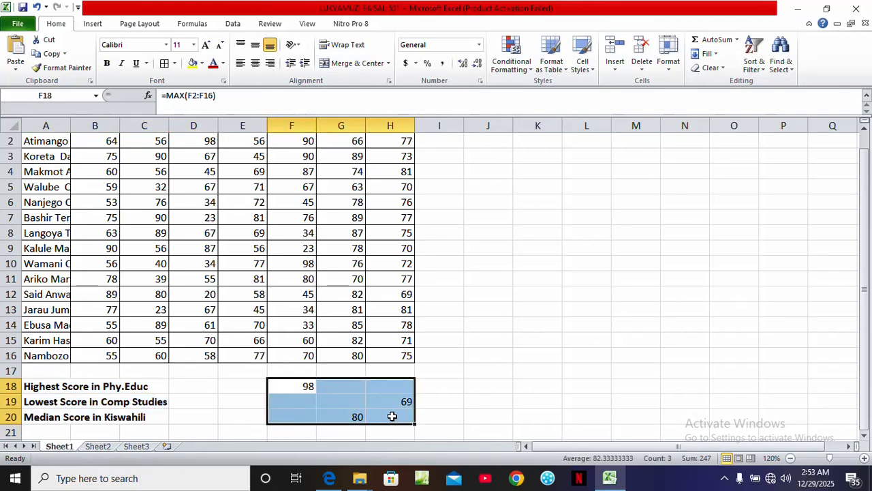
key("ctrl+b")
left_click(485, 389)
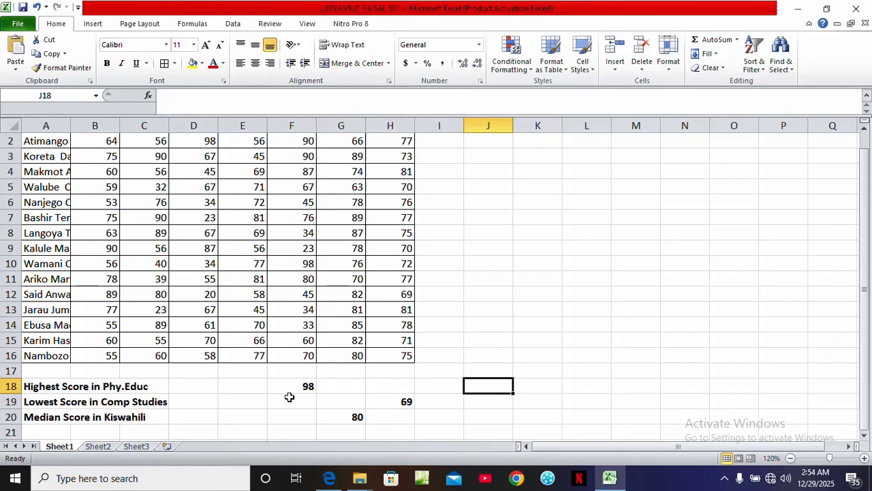
Apply All Borders to the statistics rows from A17 to H20
left_click_drag(41, 369, 399, 417)
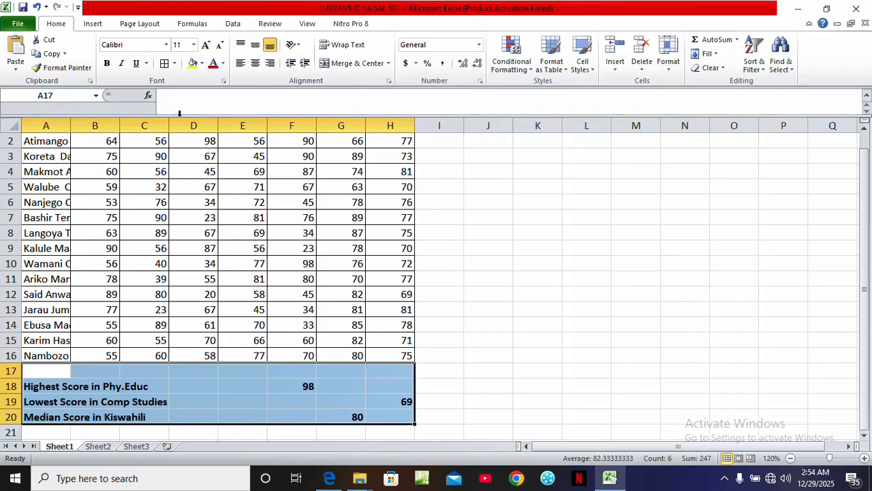
left_click(164, 63)
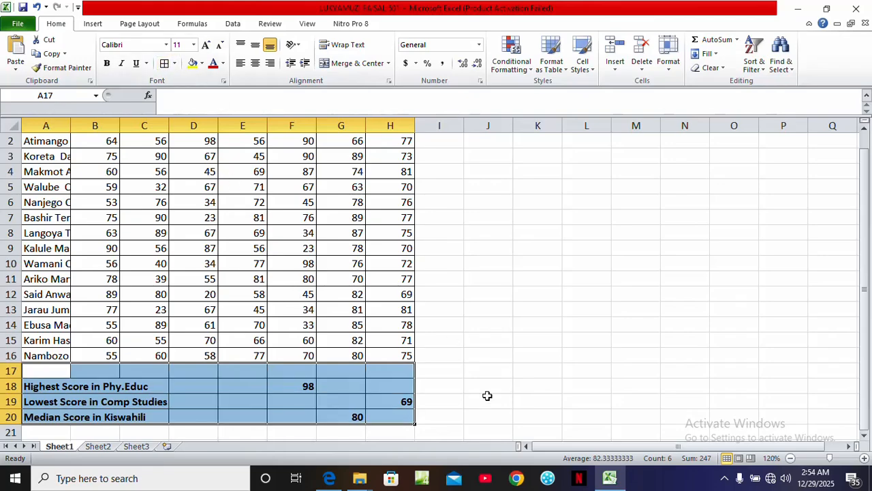
left_click(487, 399)
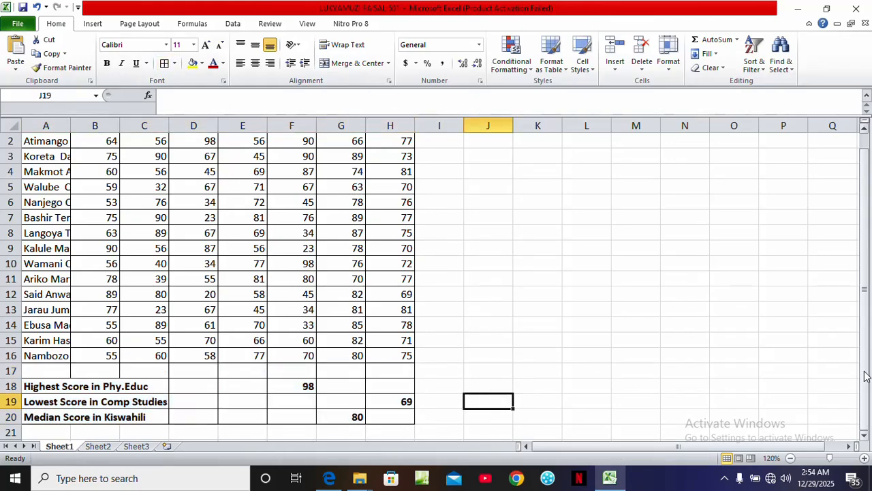
left_click_drag(866, 376, 866, 369)
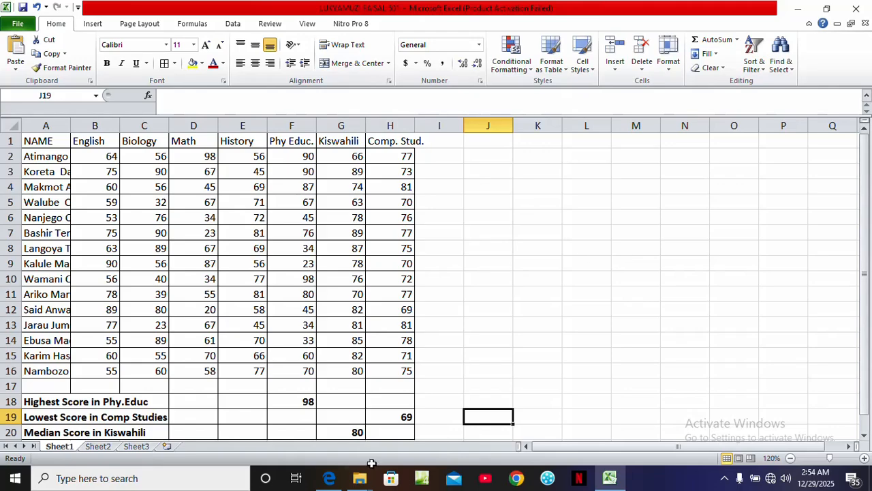
Check the exam paper, then add the heading 'Average' in cell I1
left_click(329, 478)
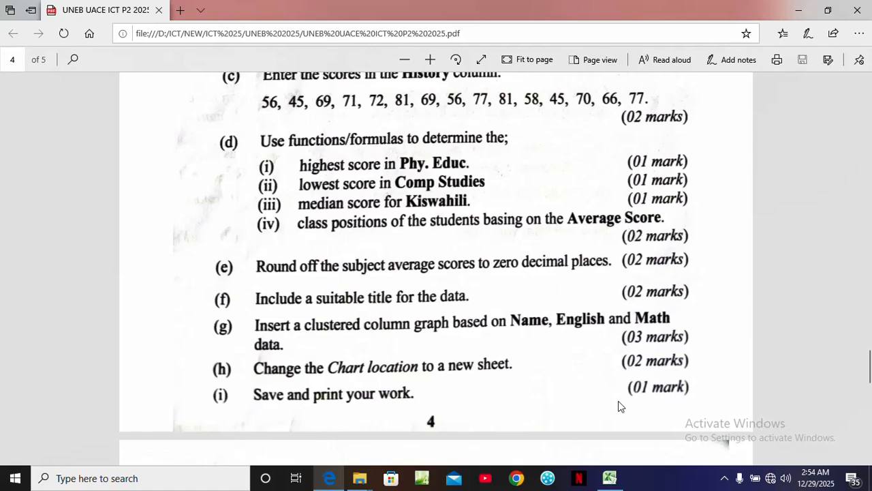
left_click(600, 477)
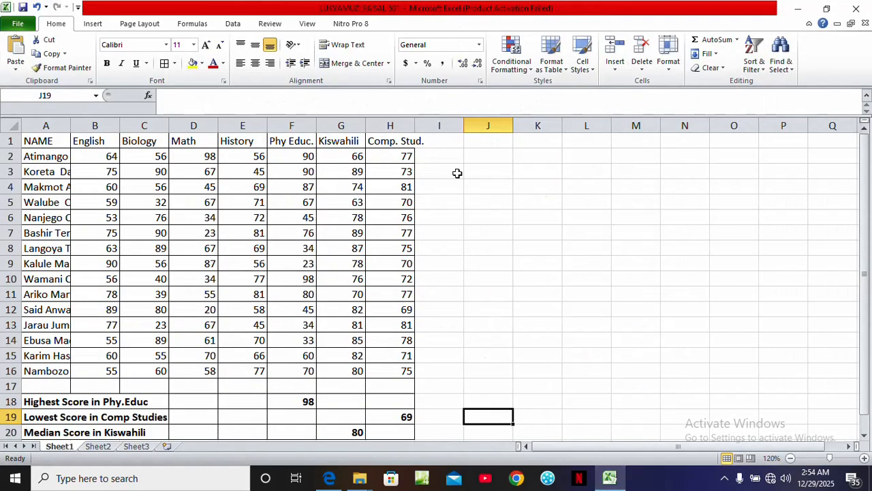
left_click(441, 143)
type("Average")
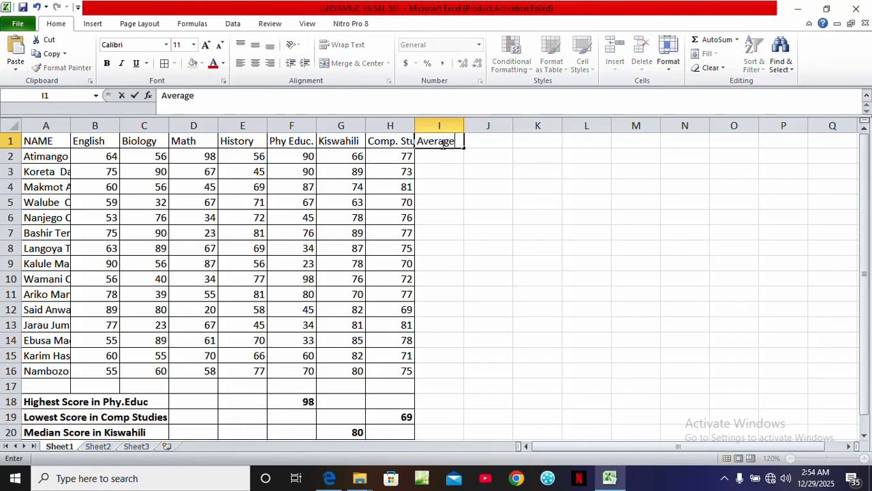
In I2, compute the first student's average score with an AVERAGE formula over B2:H2
left_click(443, 155)
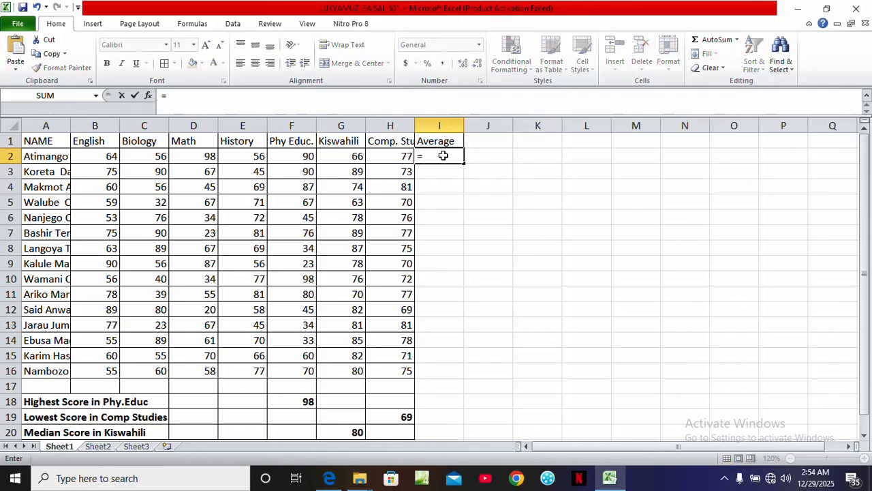
type("Average")
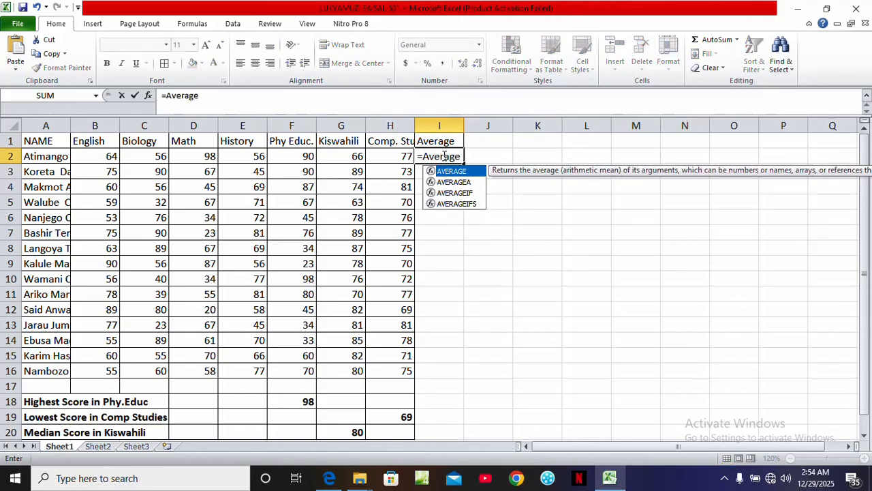
type("(")
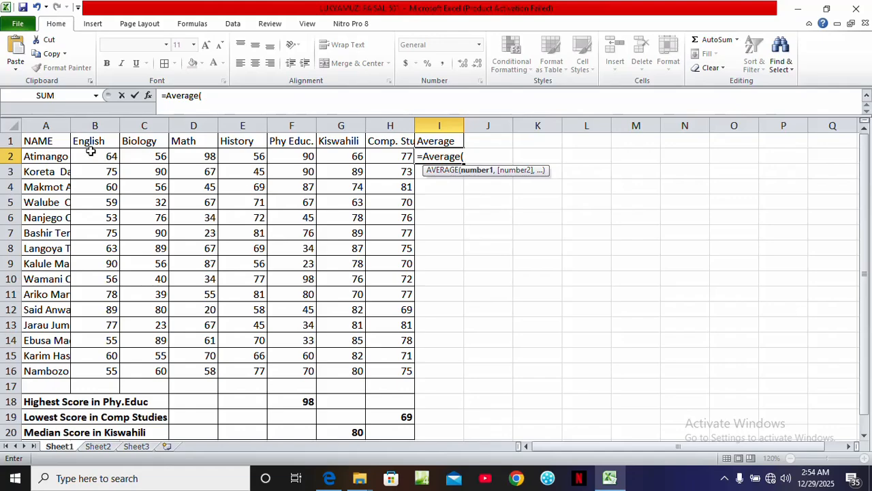
left_click_drag(101, 156, 366, 154)
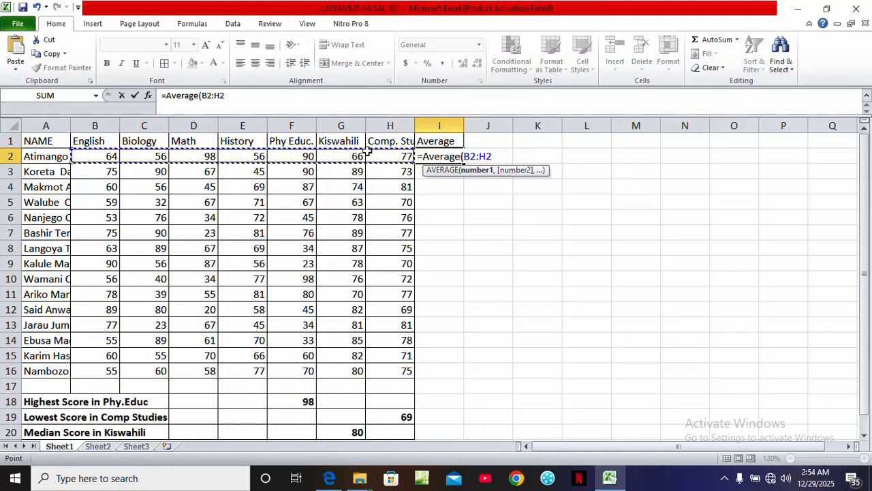
key("Return")
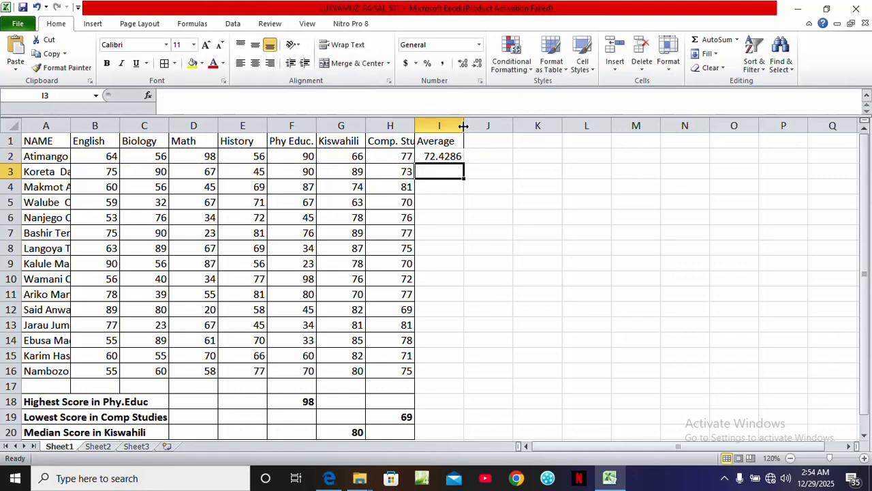
Fill the AVERAGE formula from I2 down through I16 for all students
left_click(457, 156)
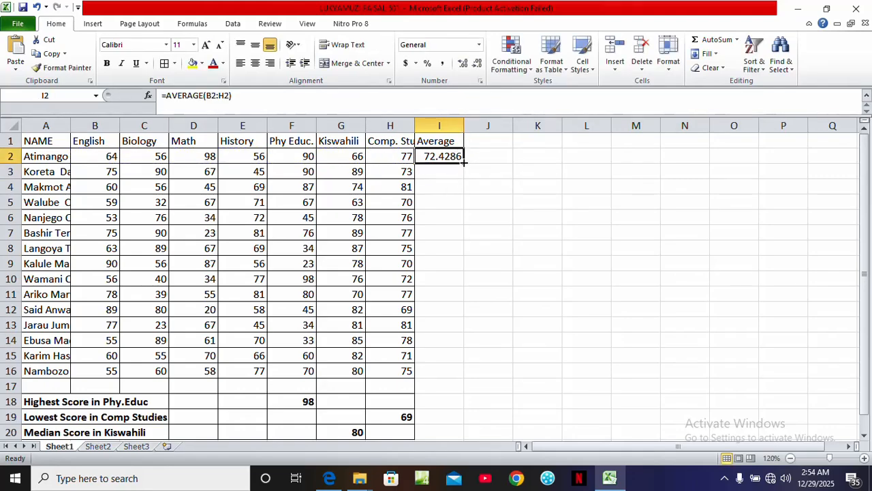
double_click(464, 162)
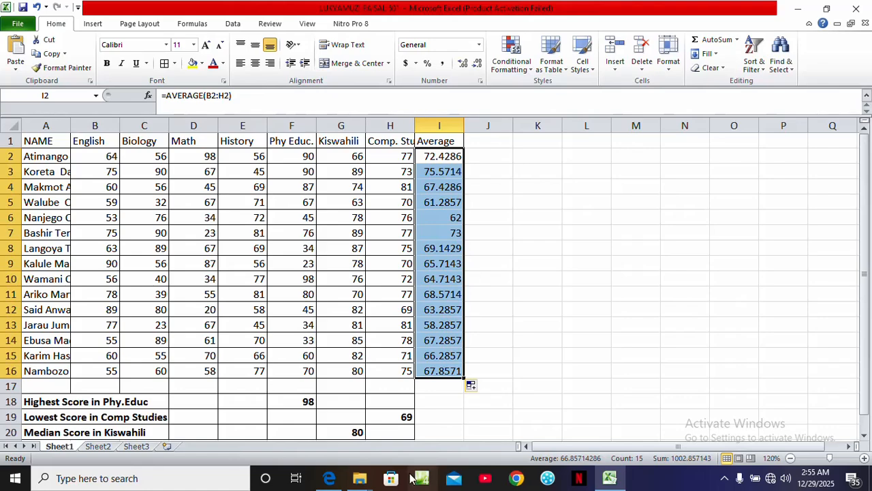
Check the exam paper, then round the averages in I2:I16 to zero decimal places by decreasing decimals
left_click(334, 479)
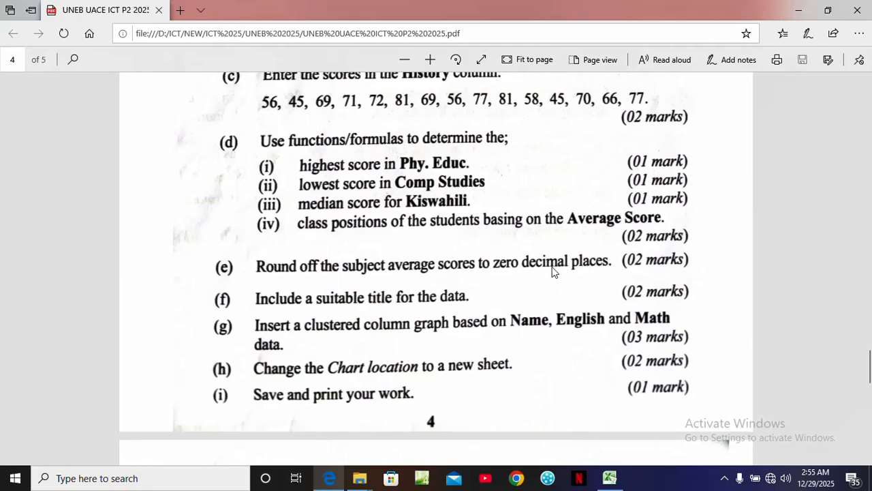
left_click(798, 9)
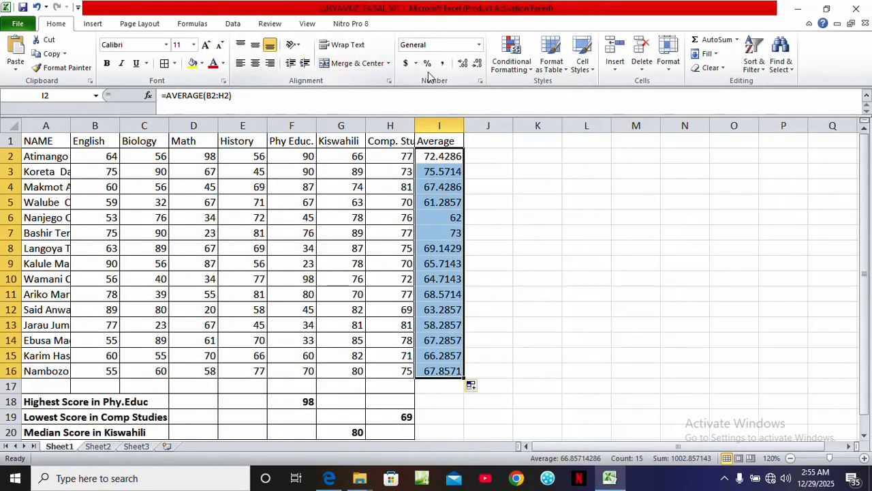
left_click(480, 66)
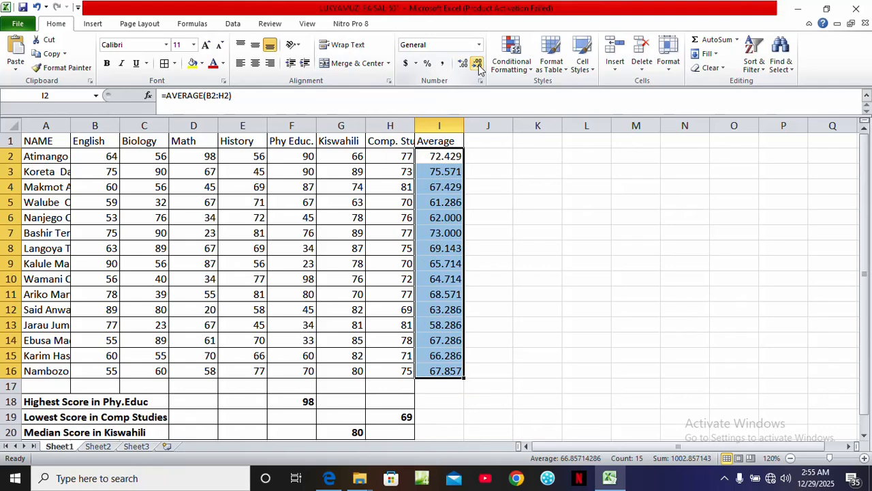
left_click(480, 66)
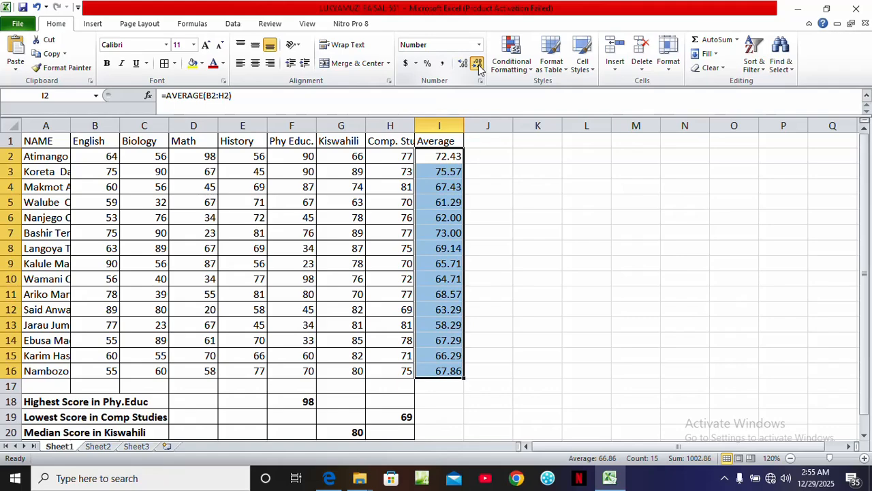
left_click(479, 66)
left_click(479, 66)
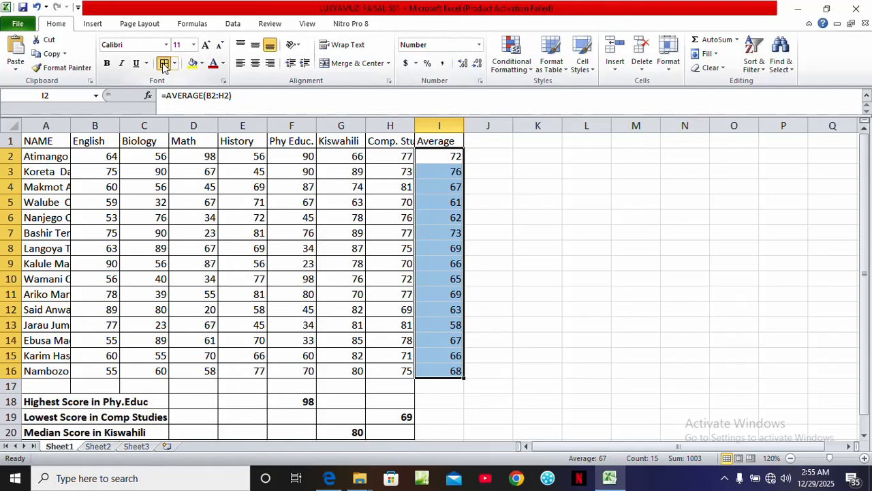
left_click(510, 229)
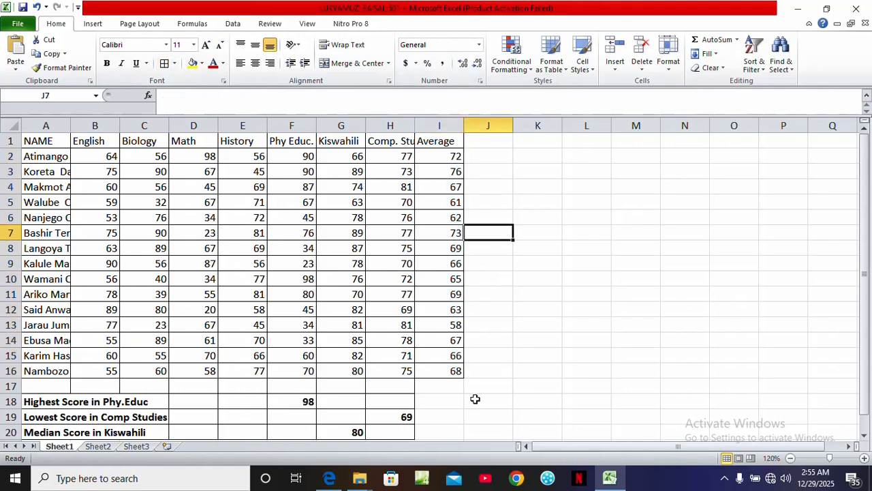
Add the heading 'Position' in cell J1
left_click(487, 145)
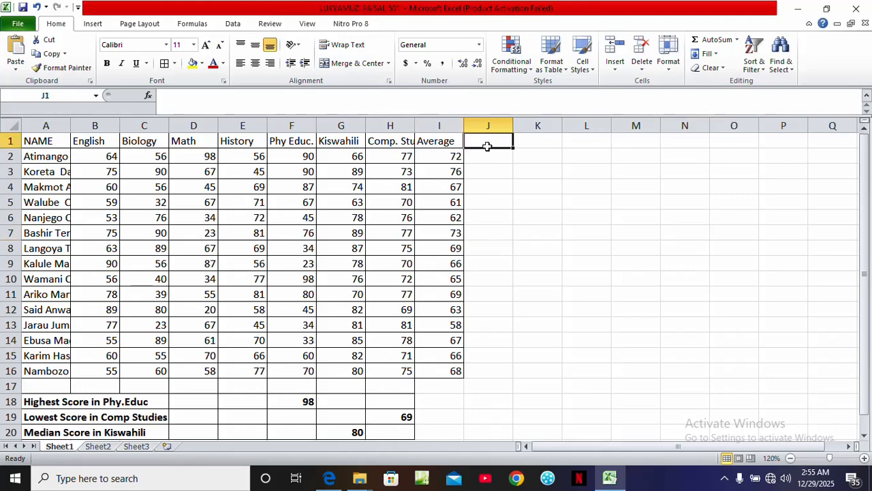
type("Posi")
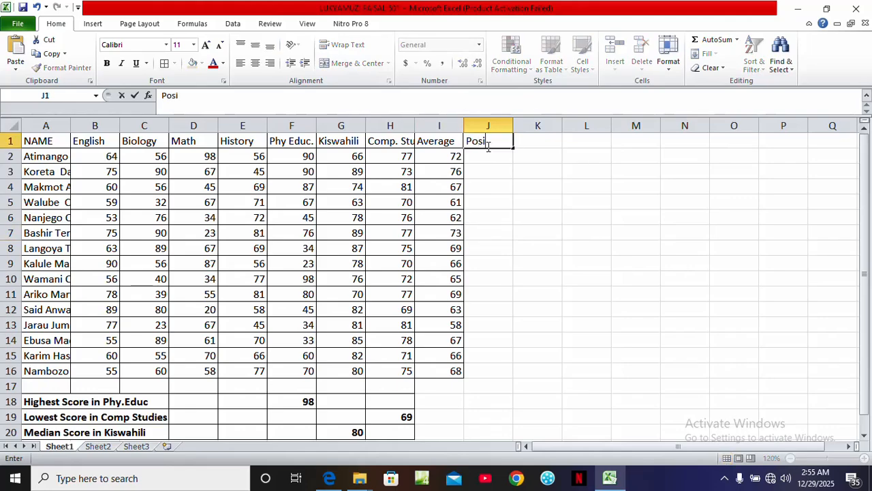
type("tion")
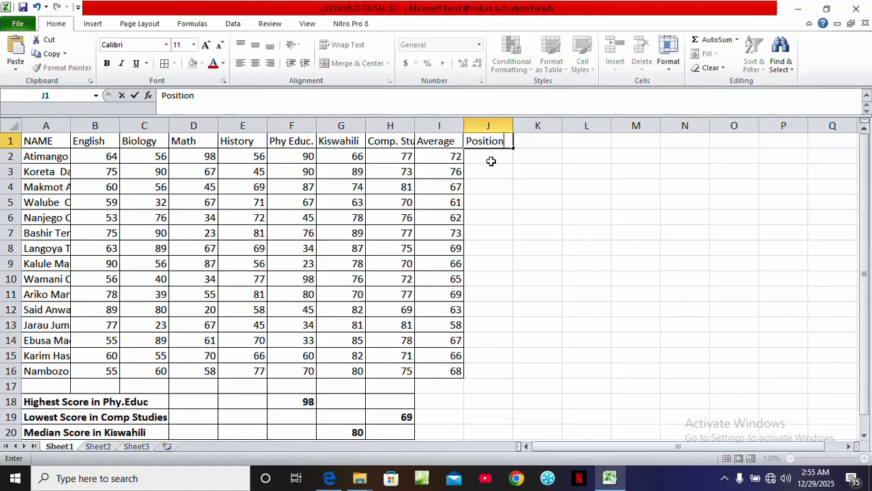
In J2, enter the formula =RANK(I2,$I$2:$I$16) to rank the first student's average
left_click(487, 155)
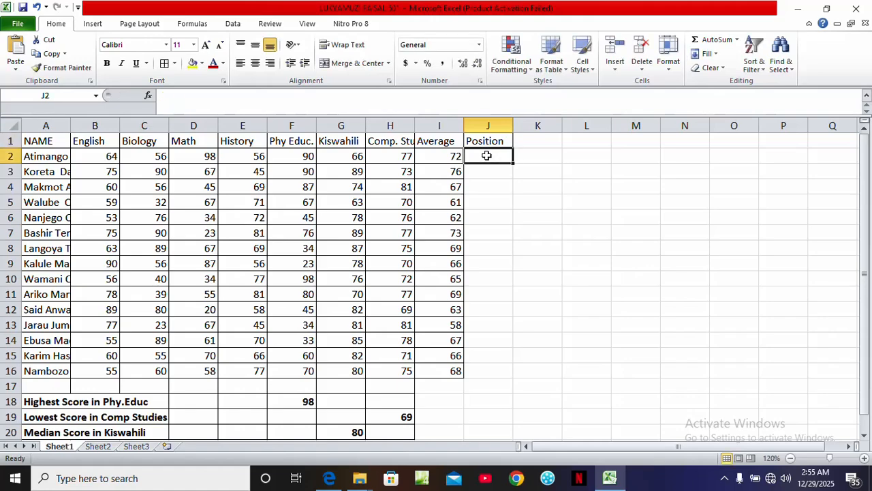
type("=")
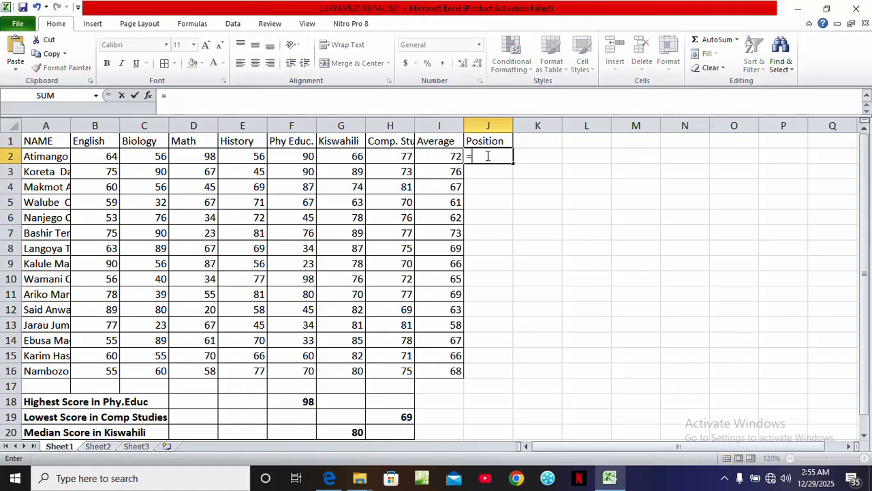
type("rank")
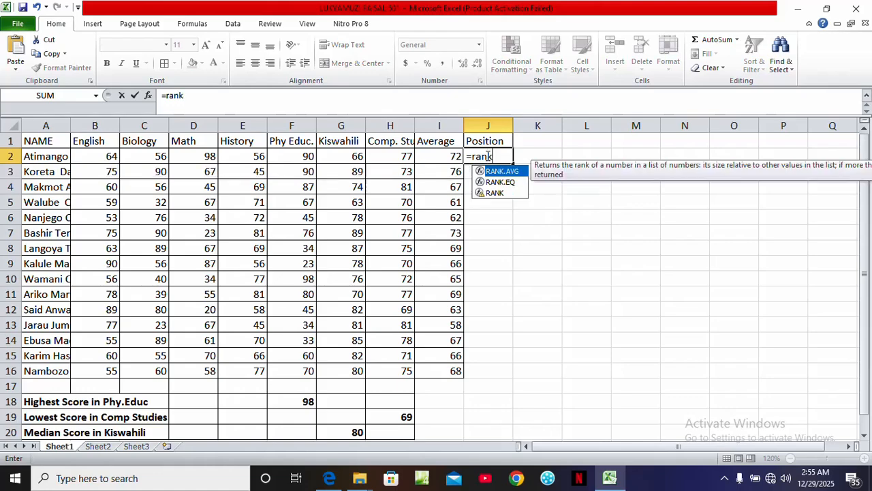
type("(")
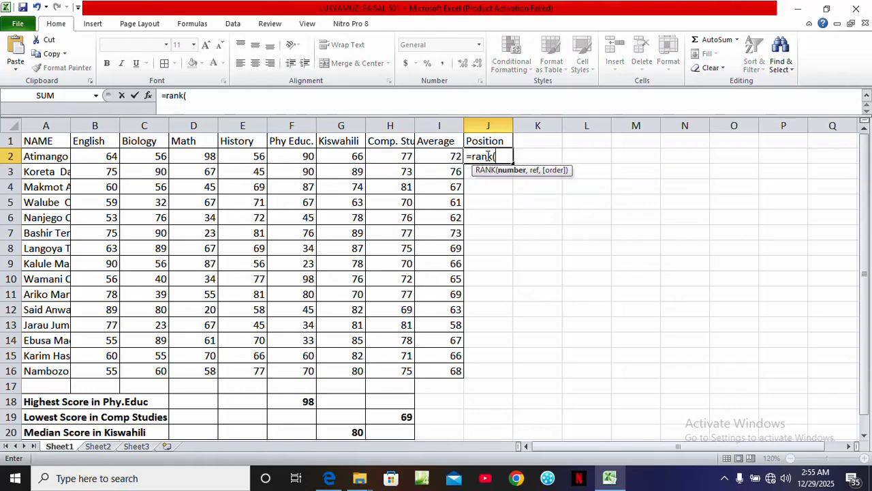
left_click(444, 157)
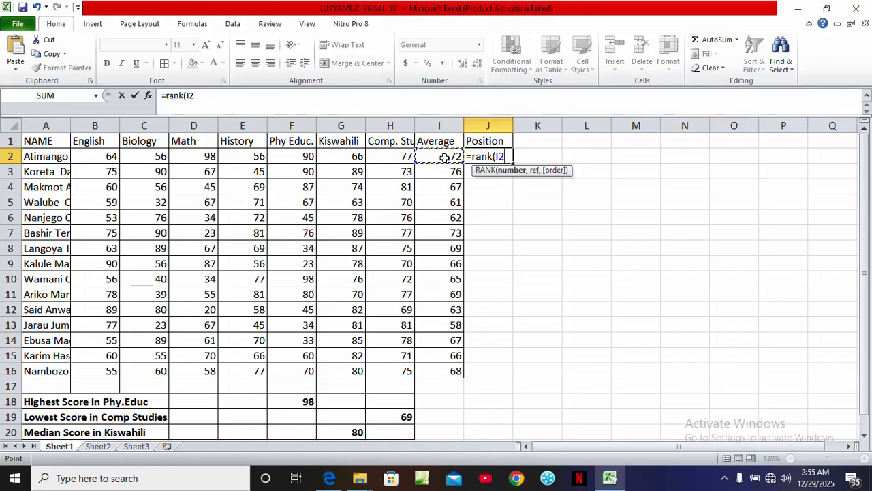
type(",")
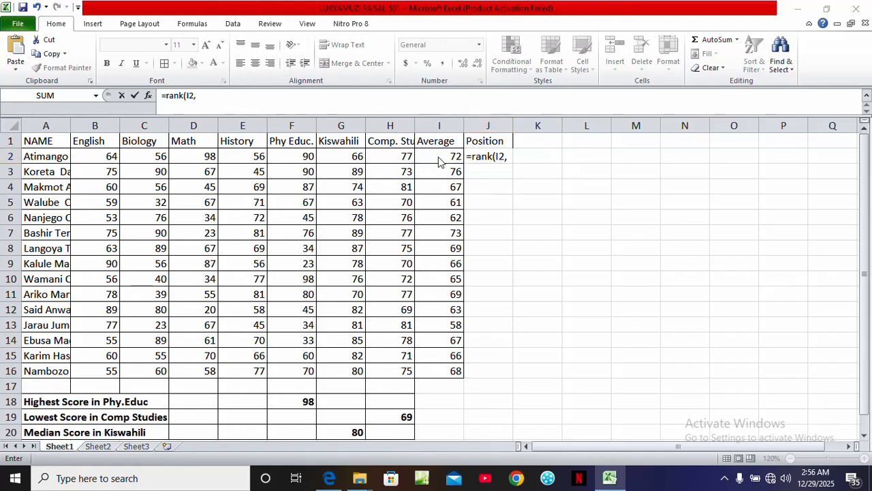
key("super+p")
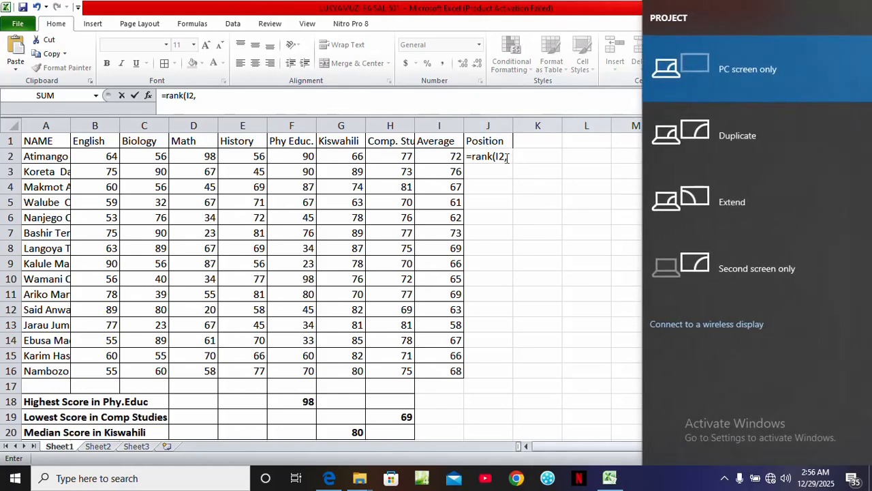
left_click(514, 161)
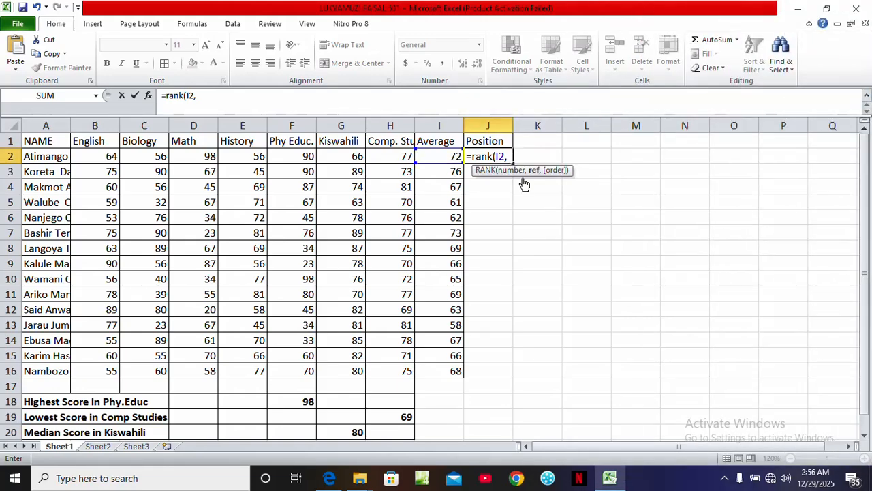
left_click(442, 156)
left_click_drag(442, 157, 457, 369)
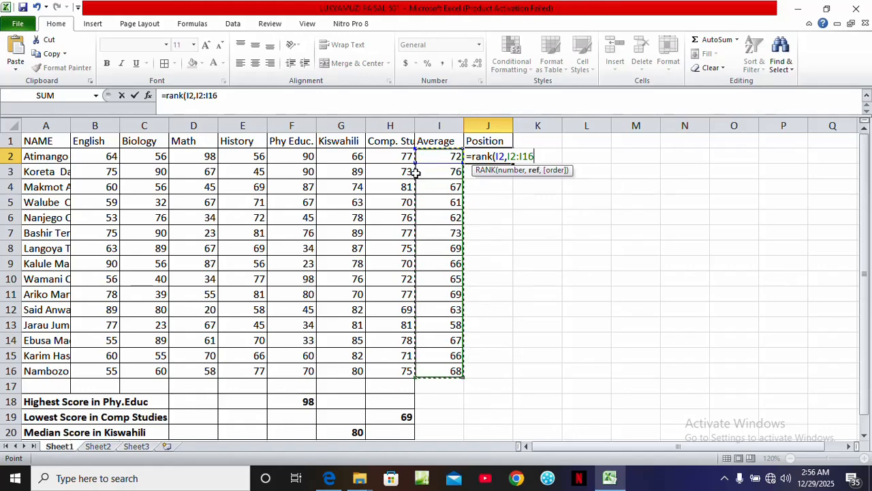
key("super+p")
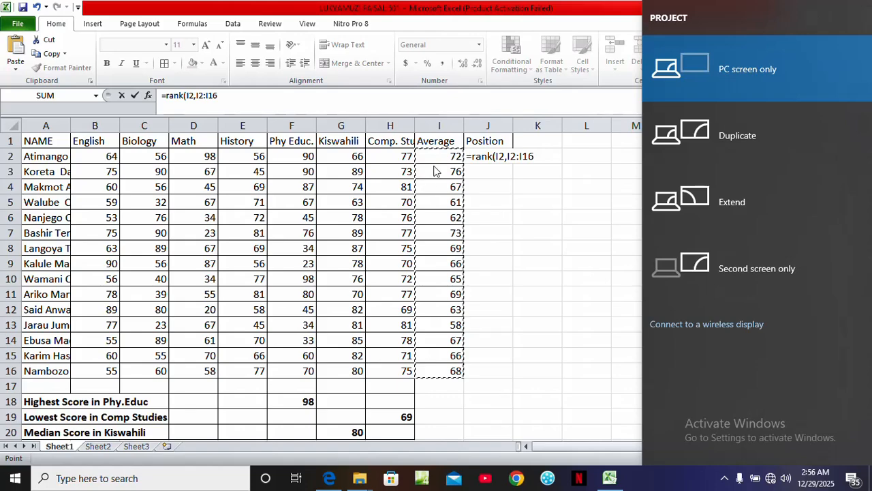
key("Escape")
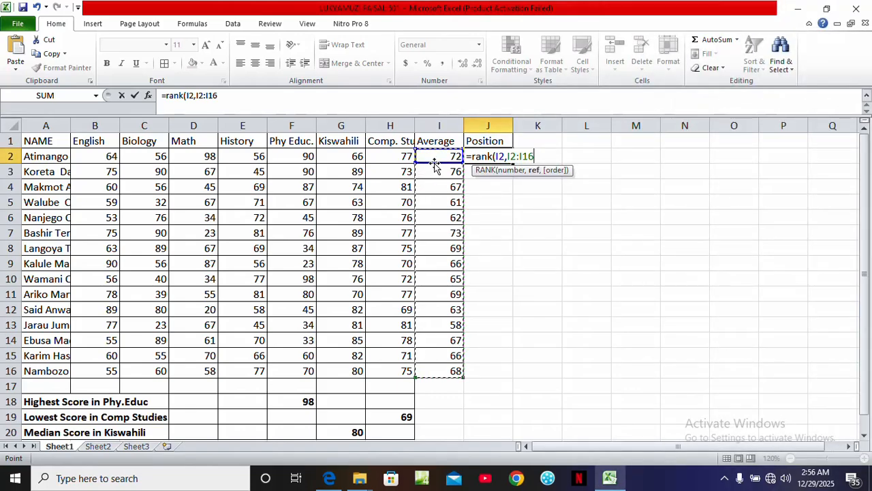
key("F4")
key("Return")
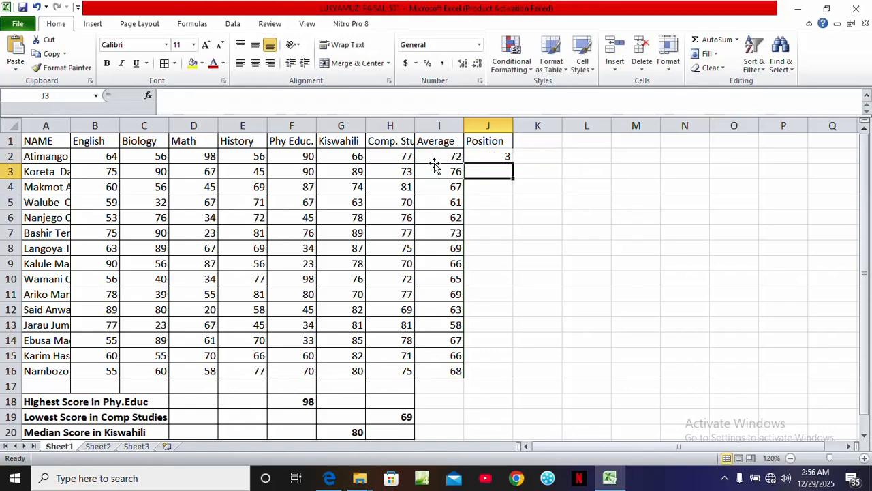
Fill the RANK formula from J2 down through J16
left_click(503, 156)
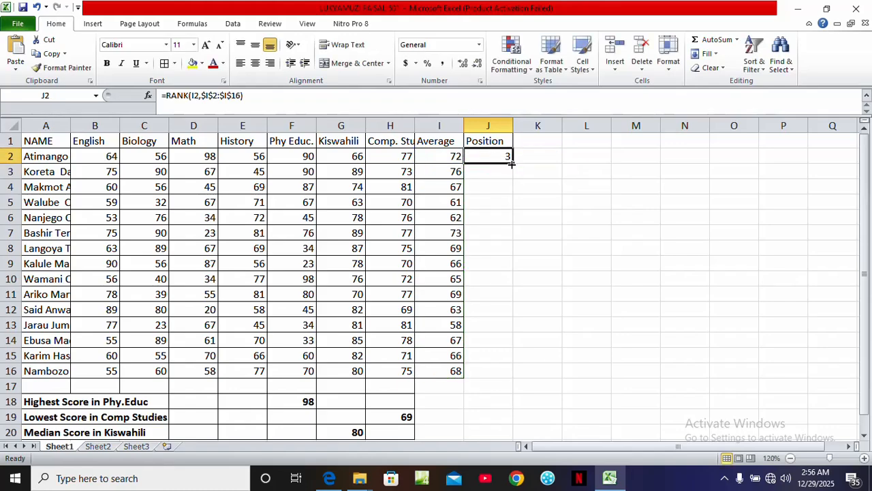
double_click(511, 164)
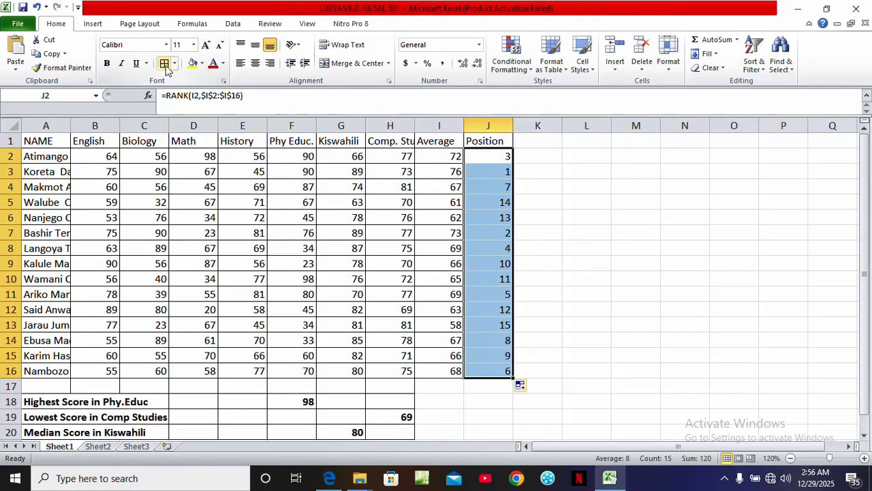
left_click(538, 268)
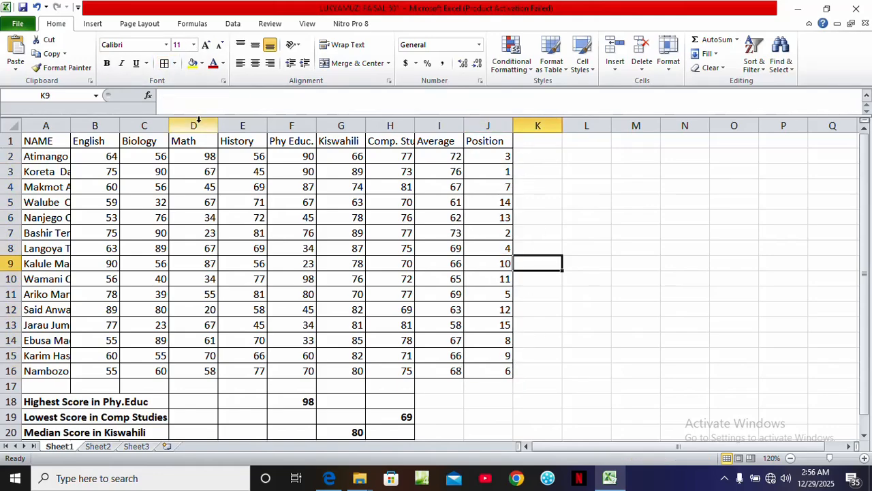
Check the exam paper, then insert an entire new row above the table's header row
left_click(329, 478)
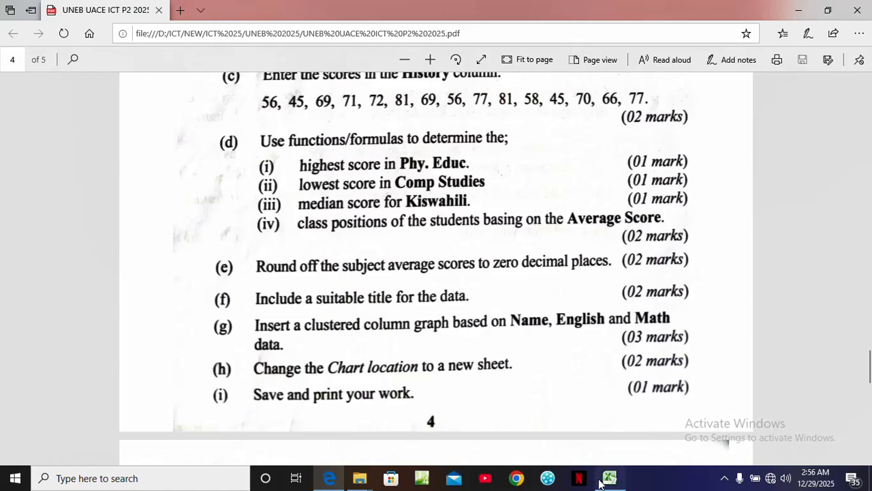
mouse_move(603, 483)
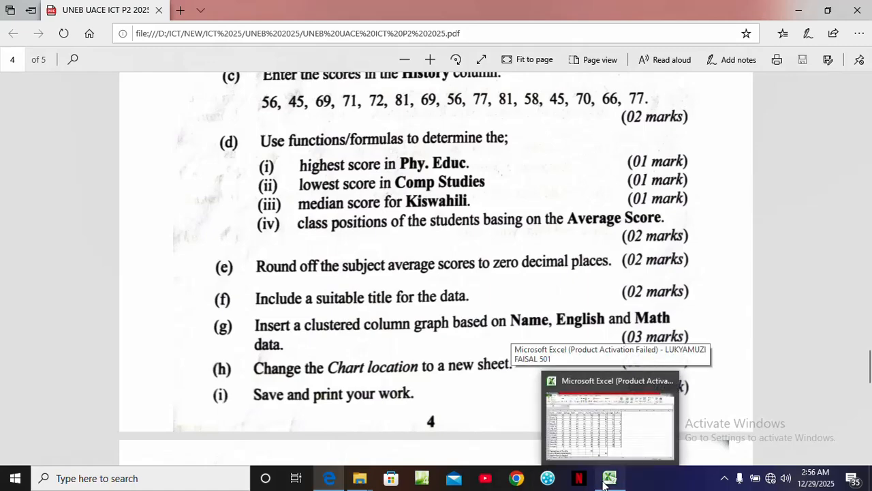
left_click(604, 483)
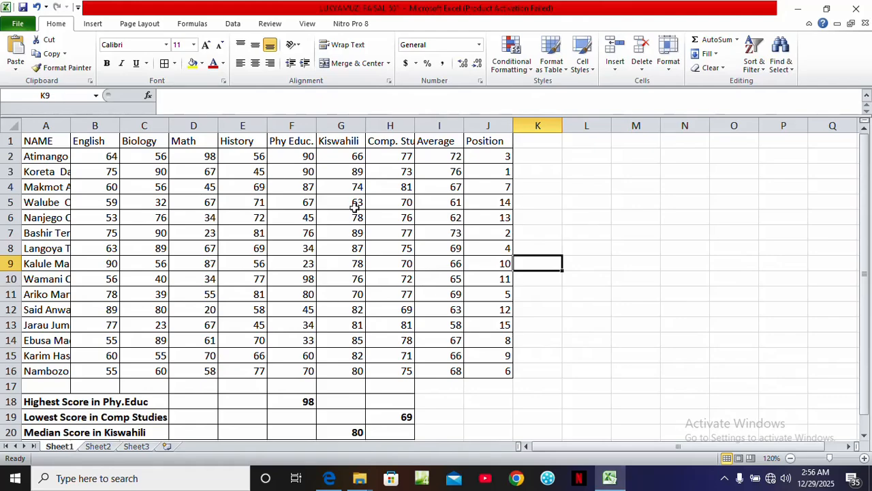
left_click(27, 143)
right_click(27, 143)
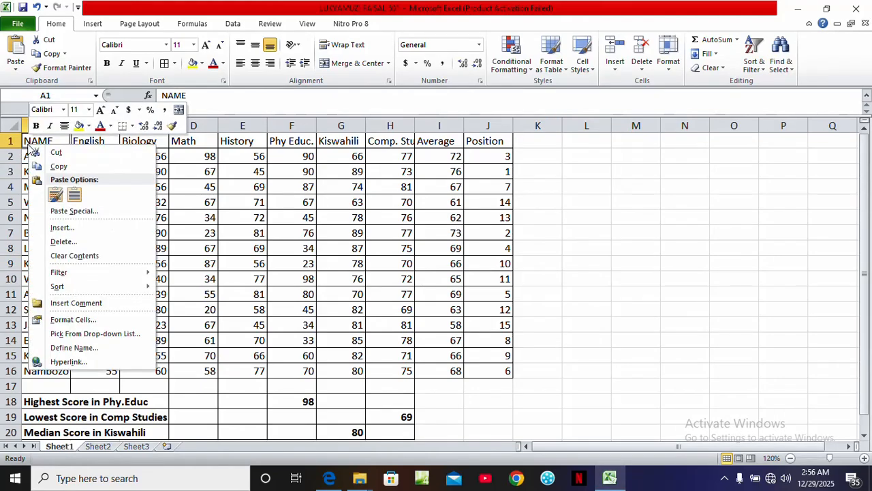
left_click(61, 228)
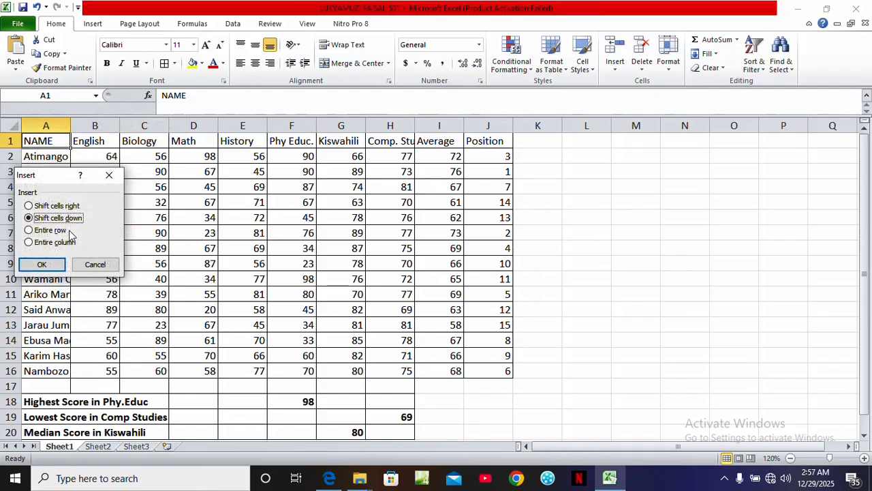
left_click(47, 232)
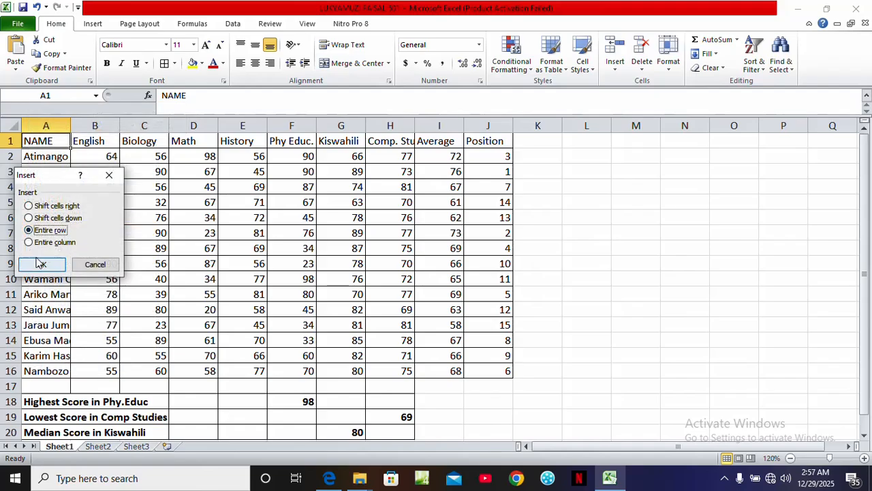
left_click(39, 264)
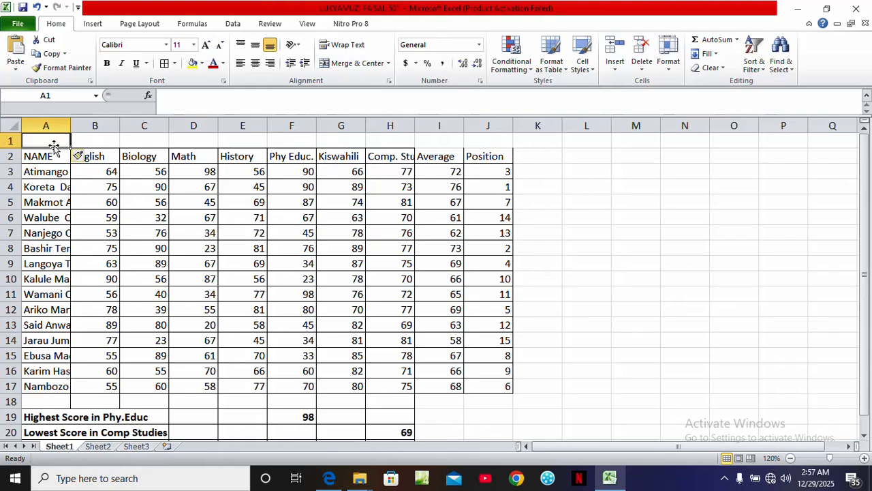
Enter the title 'MID MARKS FOR STUDENTS 2025' in cell A1
type("MID MA")
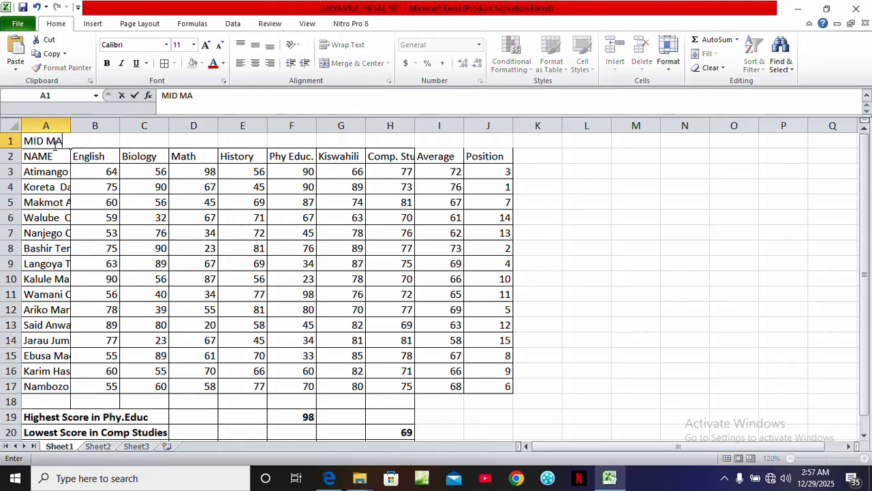
type("RKS FOR")
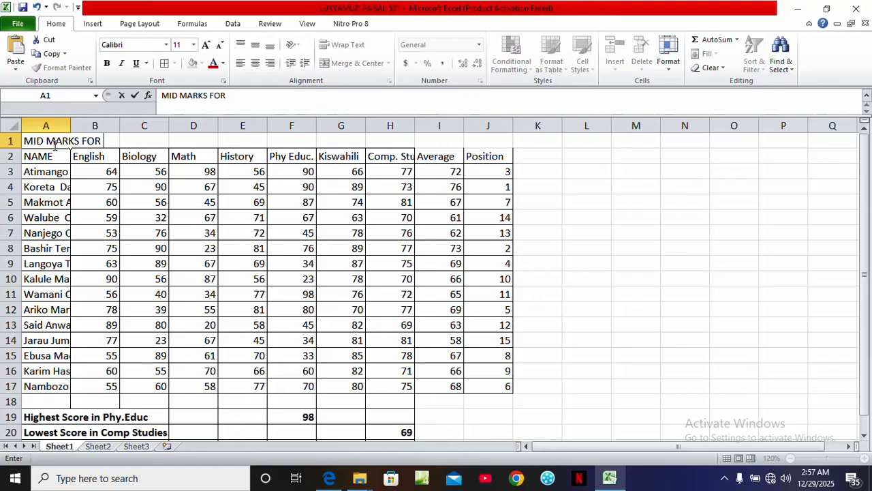
type("STUDENTS 2025")
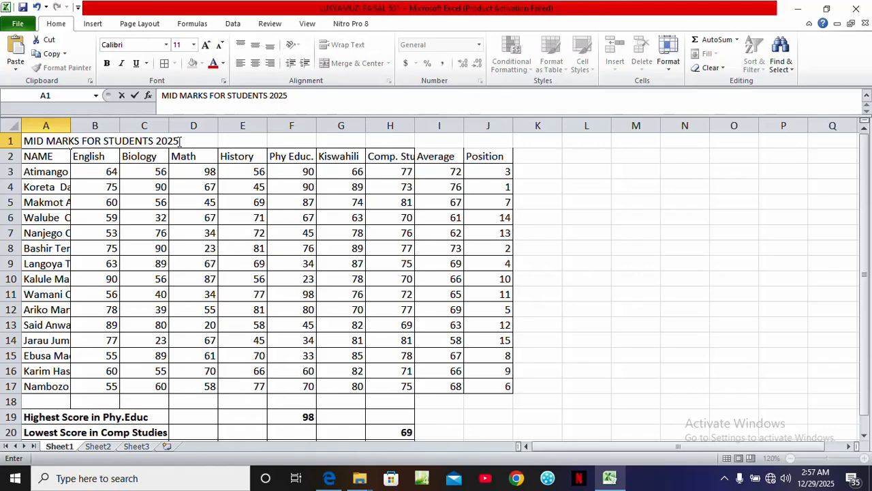
left_click_drag(180, 141, 20, 141)
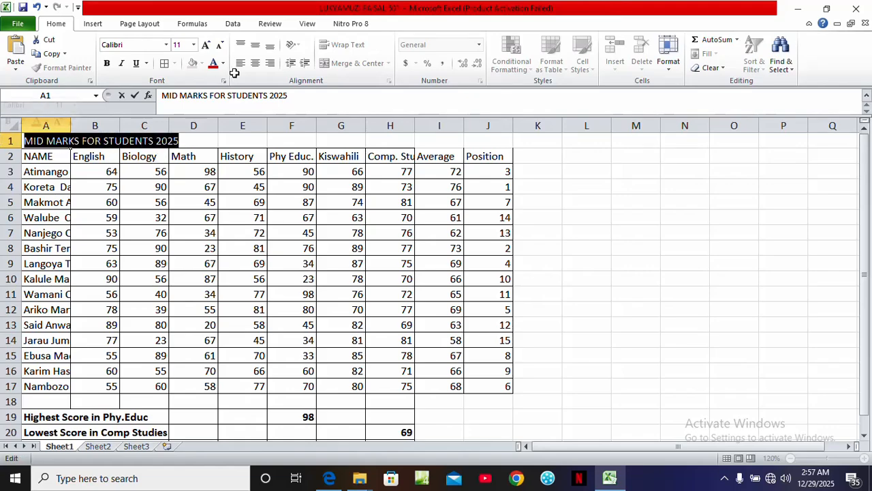
left_click(229, 139)
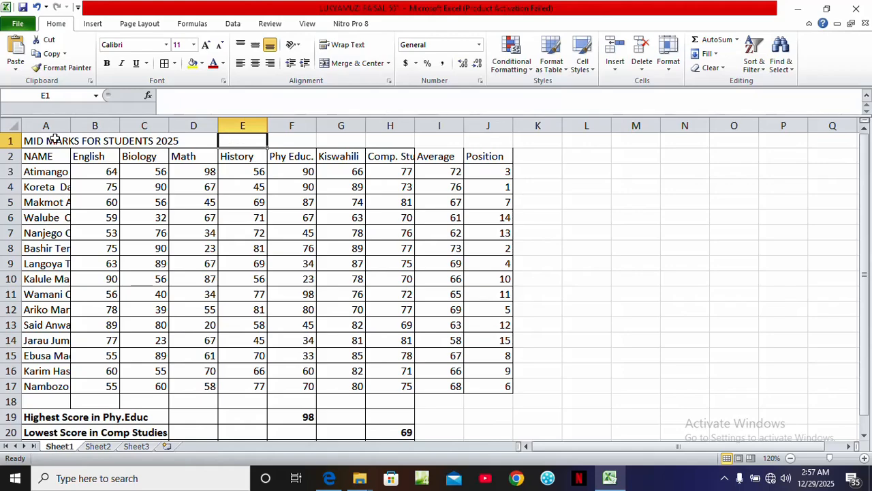
Merge and center the title across cells A1 to J1
left_click_drag(35, 141, 484, 136)
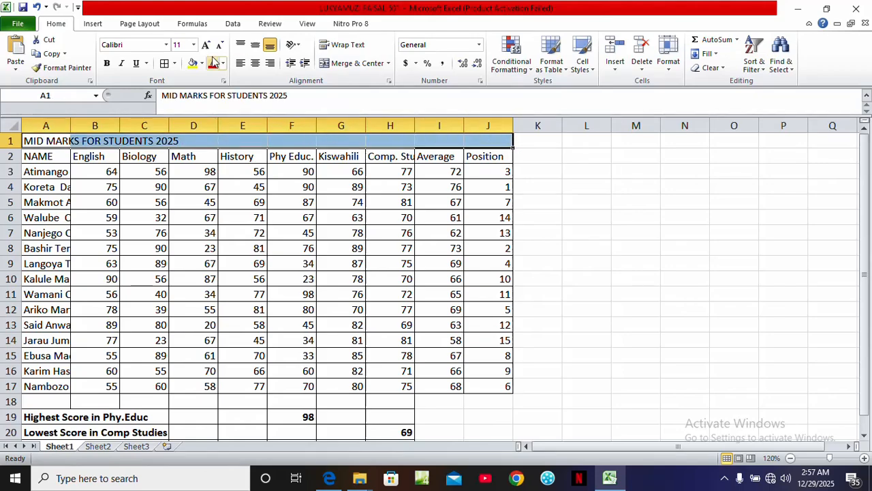
left_click(346, 59)
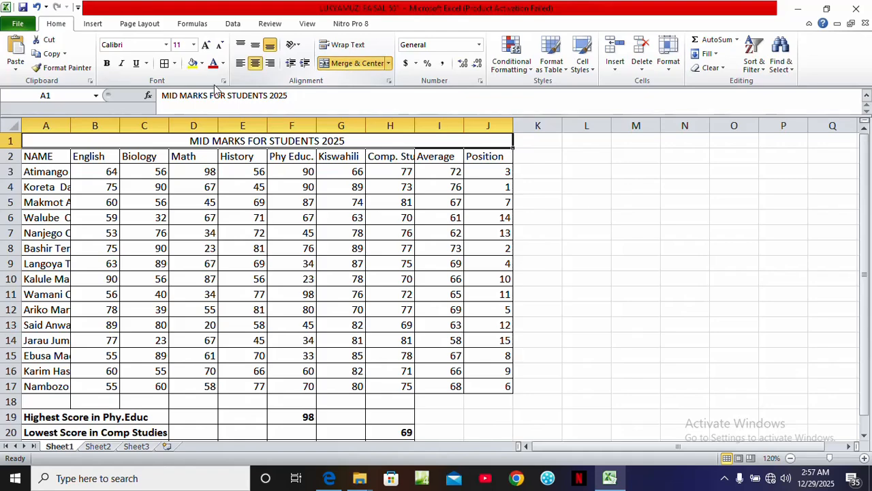
Enlarge the title font to 16 pt, color it red and make it bold
left_click(206, 45)
left_click(206, 45)
left_click(205, 45)
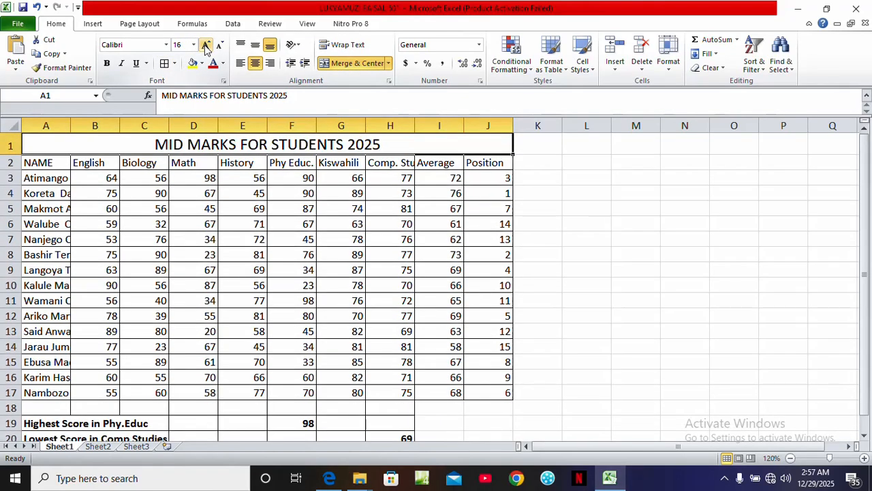
left_click(214, 65)
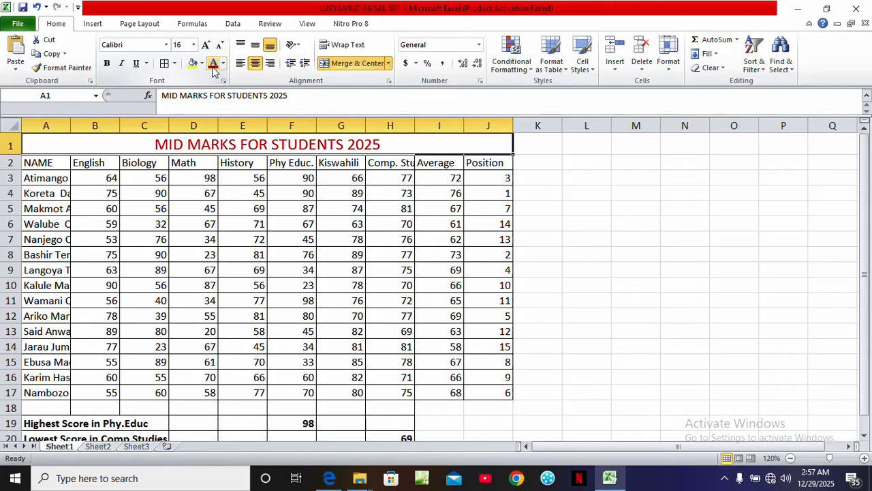
left_click(106, 64)
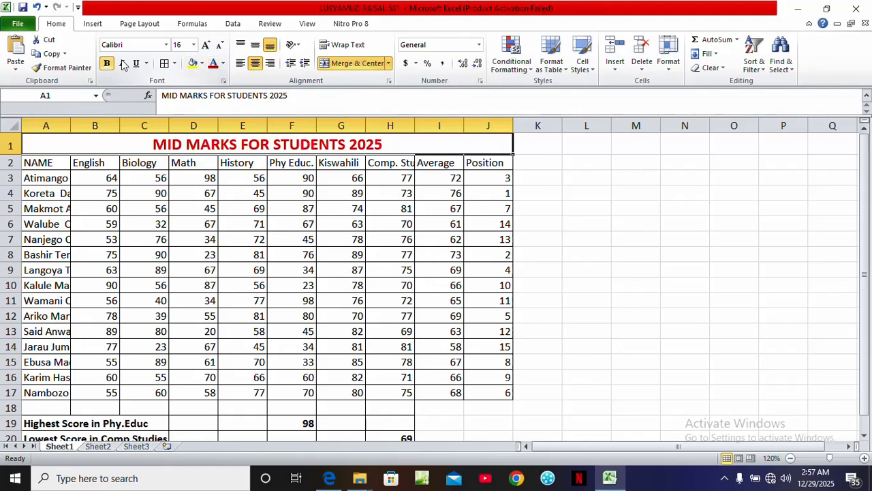
Change the title's font to Algerian
left_click(166, 45)
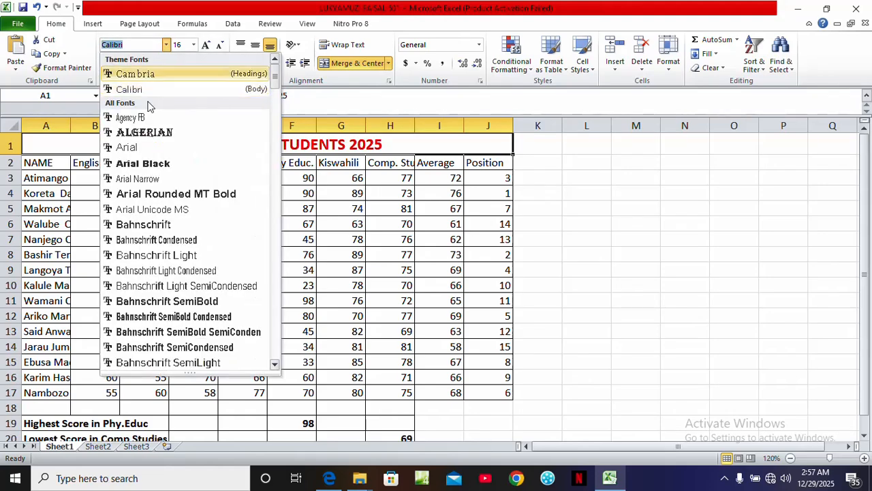
left_click(137, 135)
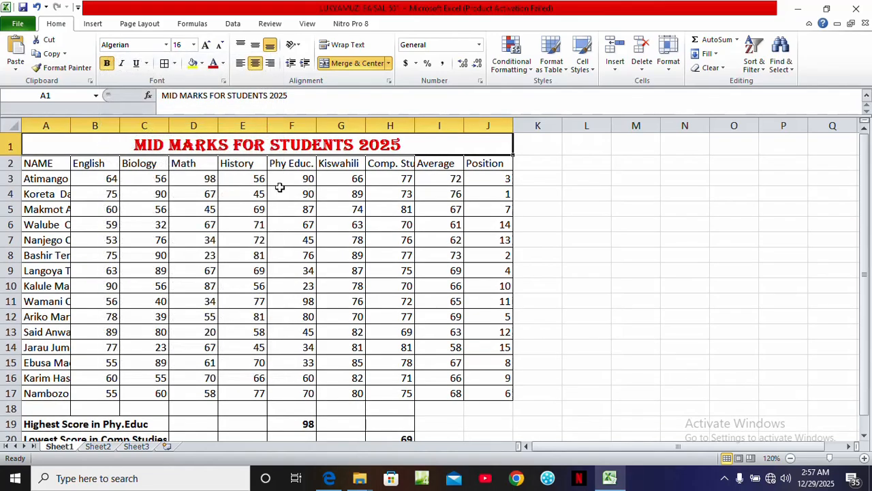
left_click(537, 210)
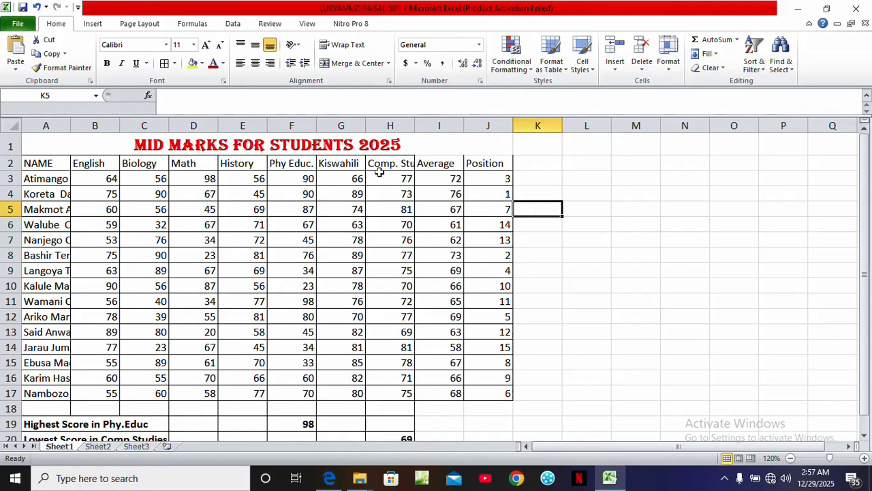
Apply all borders to the table range A2:J21
left_click_drag(42, 164, 490, 413)
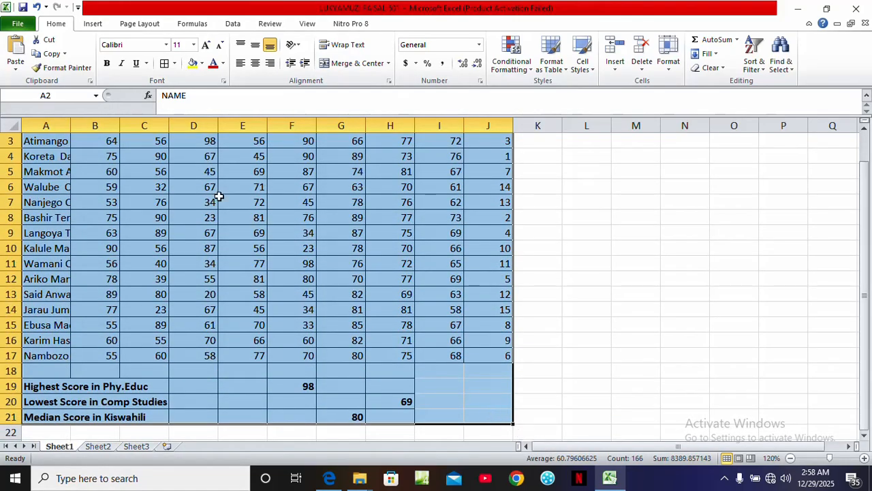
left_click(168, 64)
left_click(567, 240)
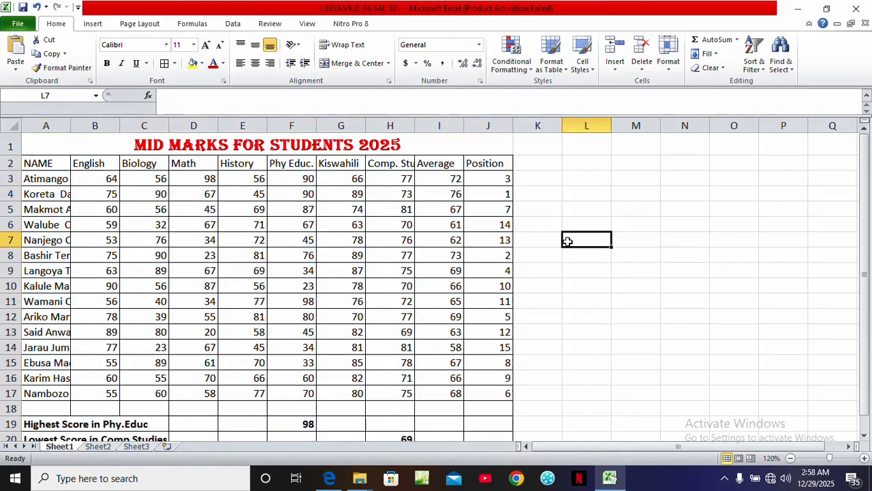
Make the column headings in row 2 bold
mouse_move(867, 190)
left_mouse_down()
mouse_move(869, 227)
mouse_move(863, 178)
left_mouse_up()
left_click(41, 163)
left_click_drag(40, 163, 479, 166)
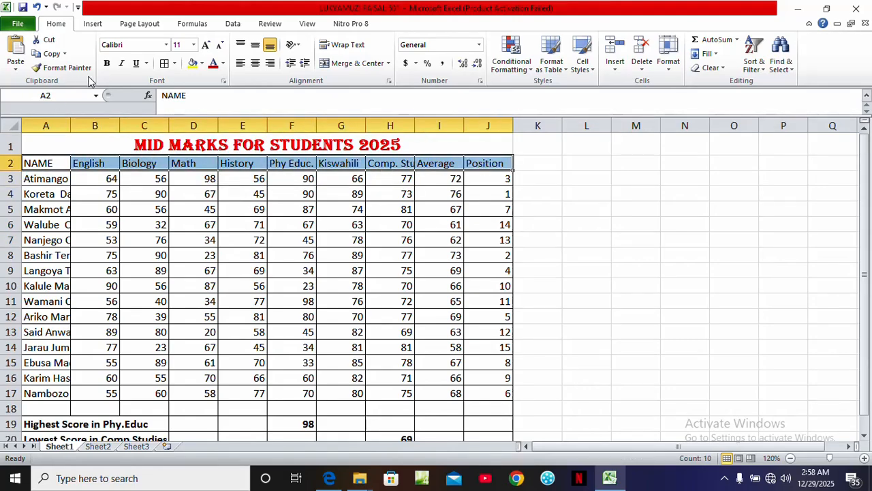
left_click(107, 64)
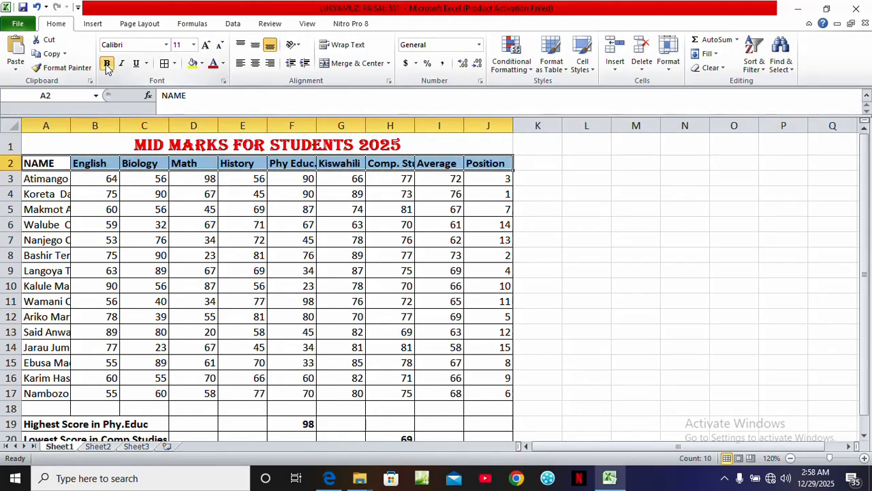
Autofit the widths of the Comp. Stud. and Phy Educ. columns
left_click(369, 253)
double_click(414, 127)
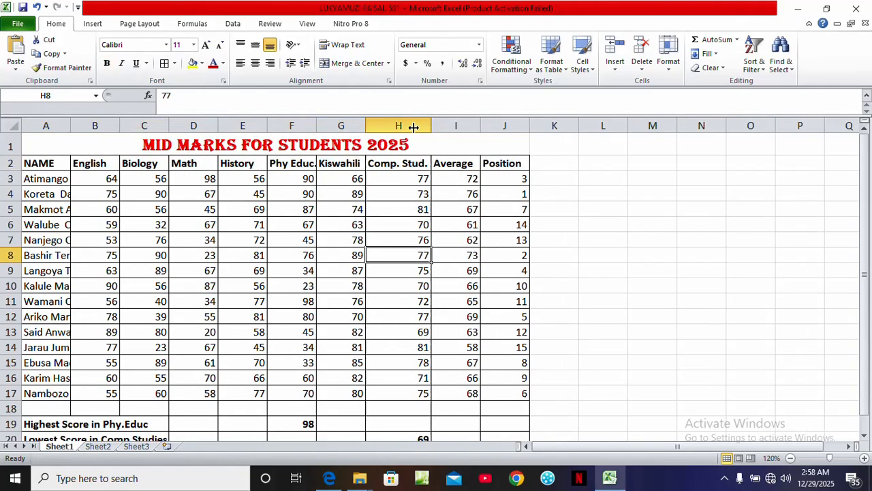
double_click(315, 124)
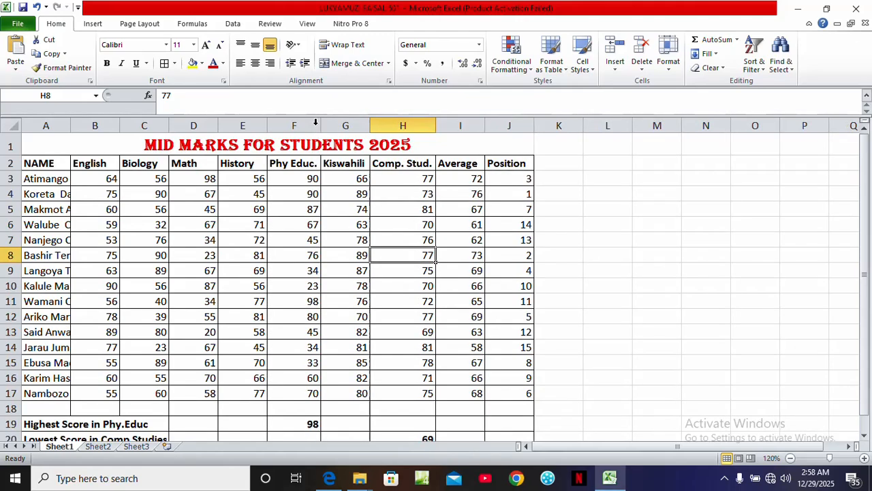
left_click(161, 301)
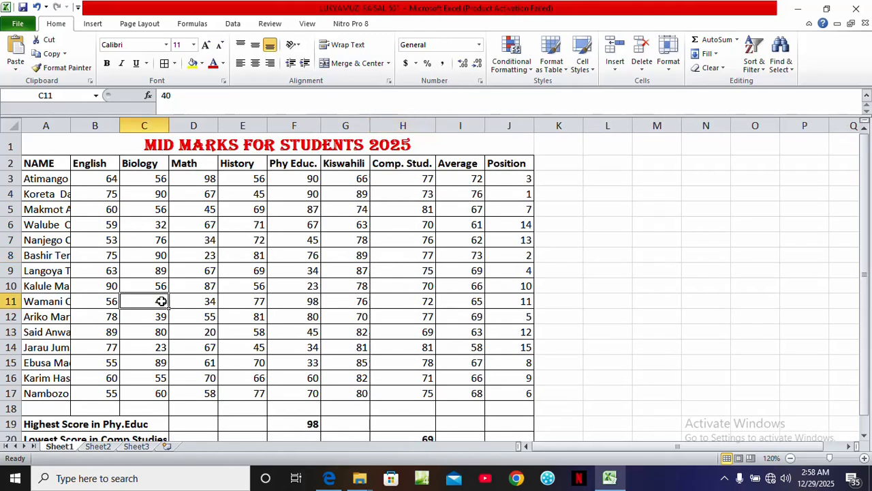
left_click(667, 289)
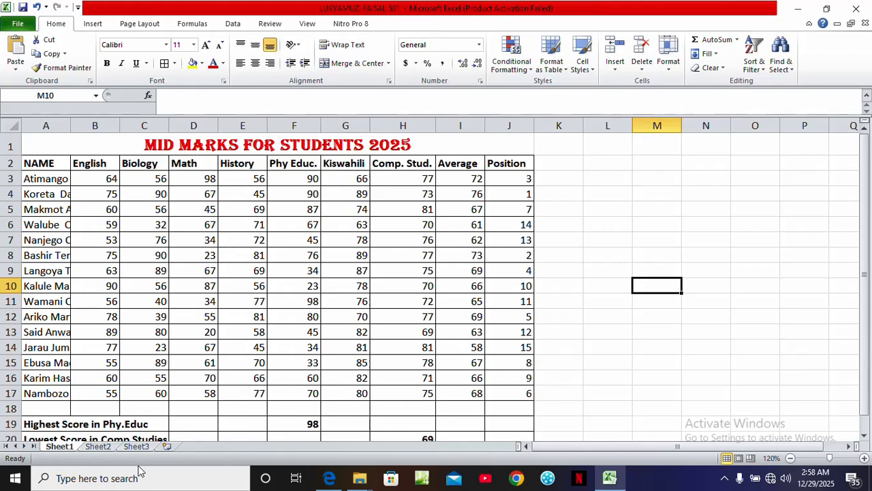
Check the remaining tasks on the exam paper, then return to the workbook
left_click(329, 478)
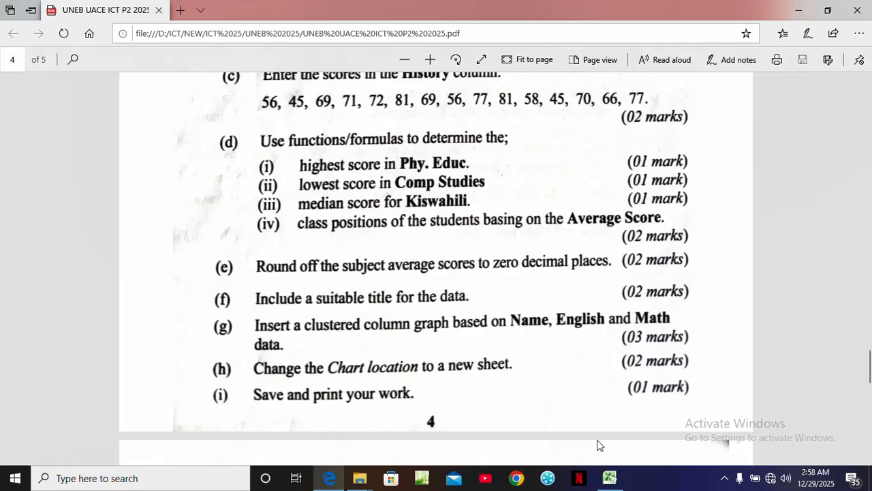
left_click(621, 488)
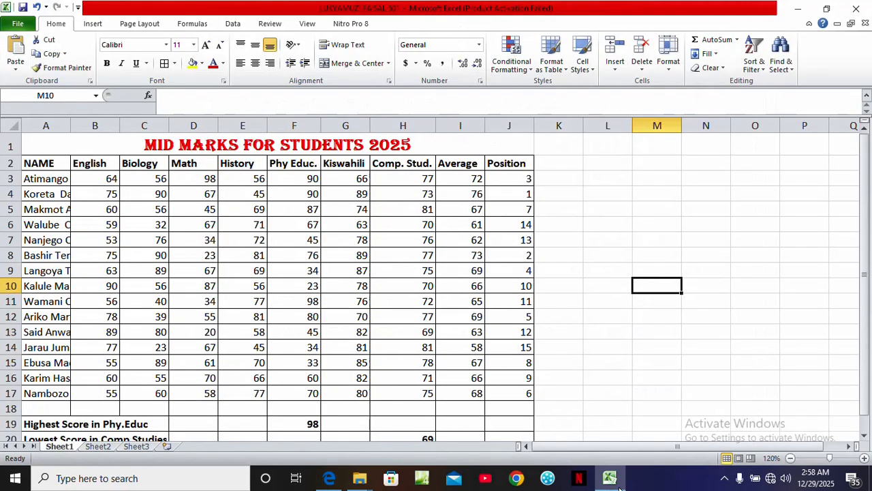
left_click(620, 488)
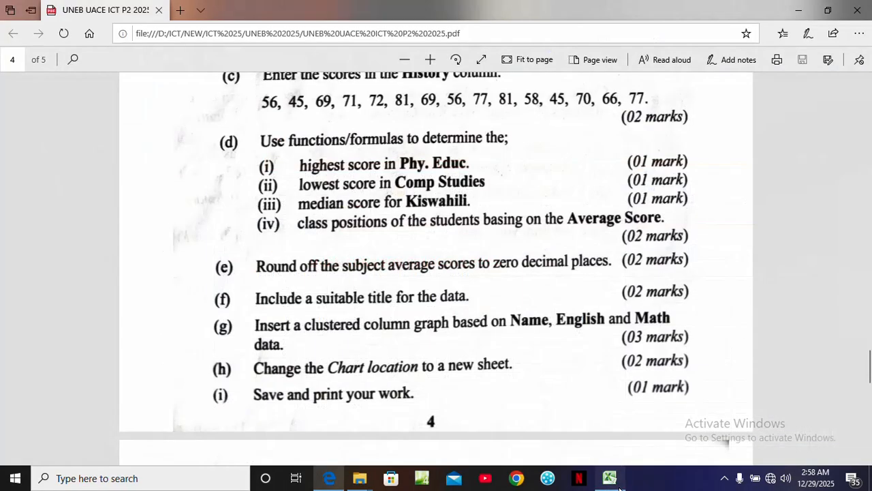
left_click(610, 479)
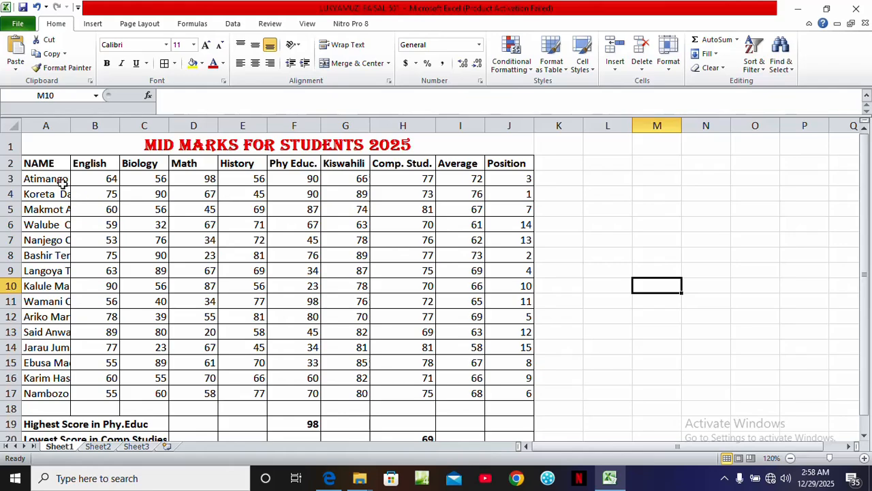
Autofit column A so the full student names show
left_click_drag(44, 163, 57, 390)
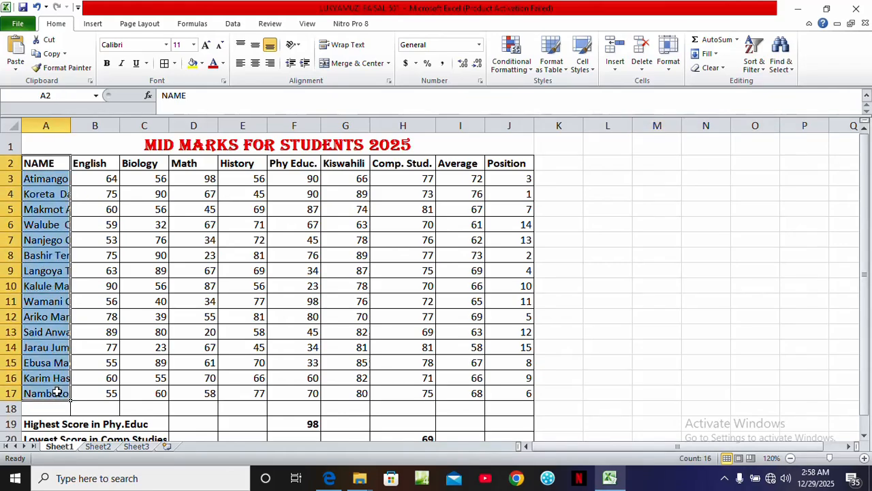
left_click(38, 193)
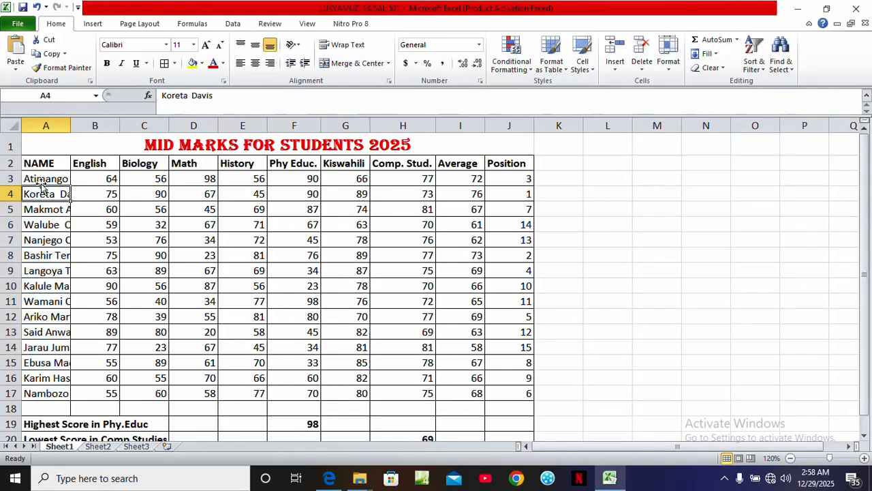
double_click(69, 126)
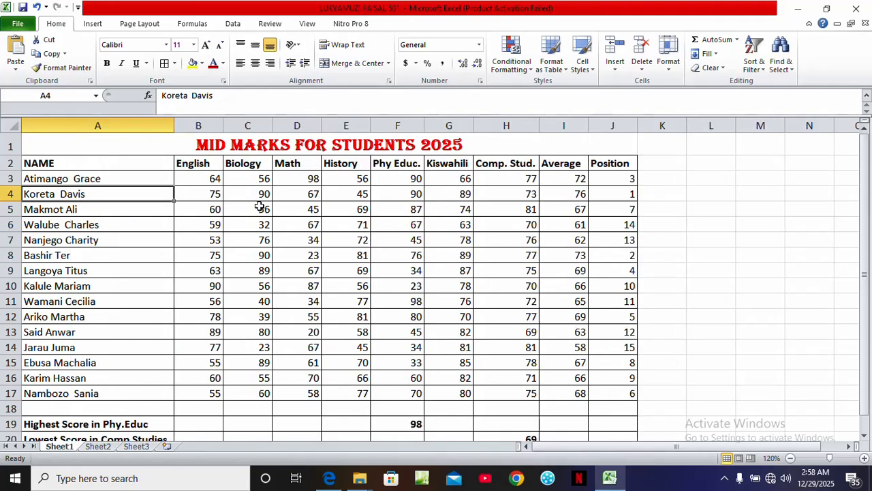
Autofit the widths of columns B through J to their contents
double_click(223, 125)
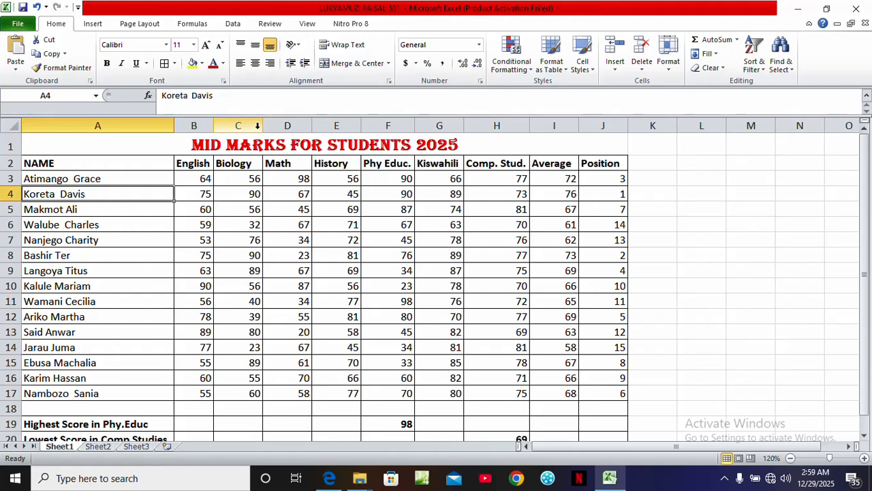
double_click(263, 125)
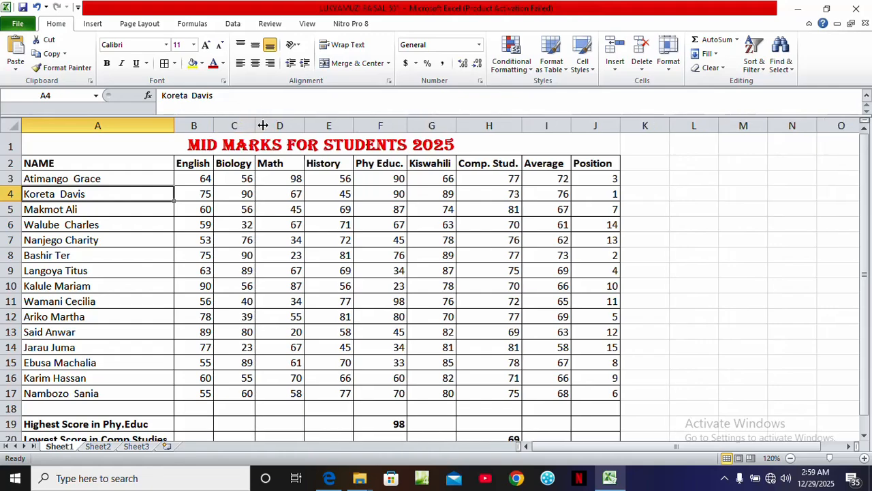
double_click(303, 125)
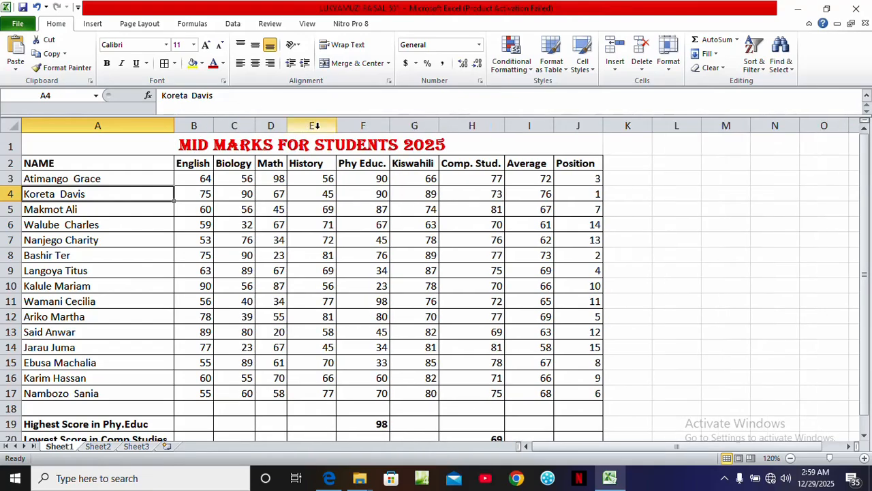
double_click(335, 126)
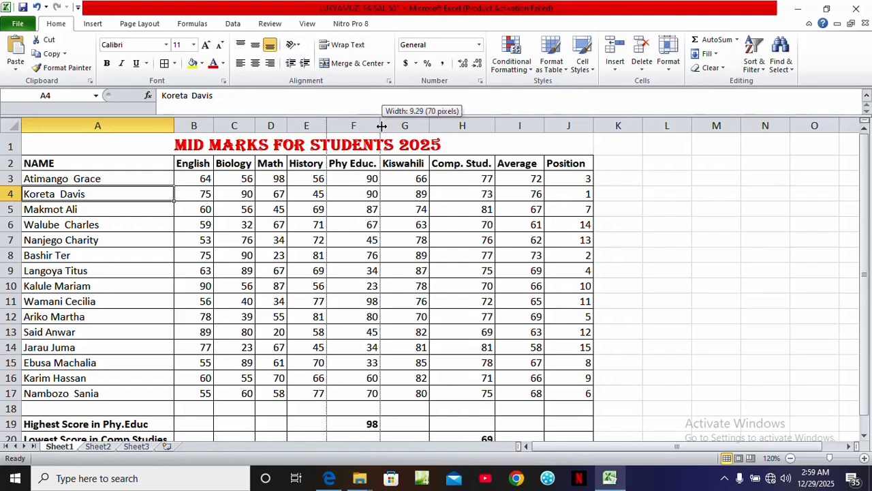
double_click(429, 124)
double_click(495, 123)
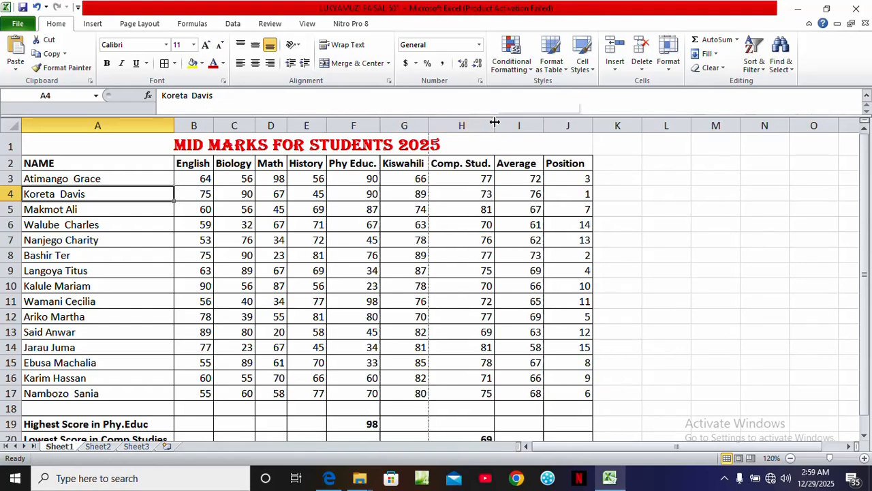
double_click(544, 123)
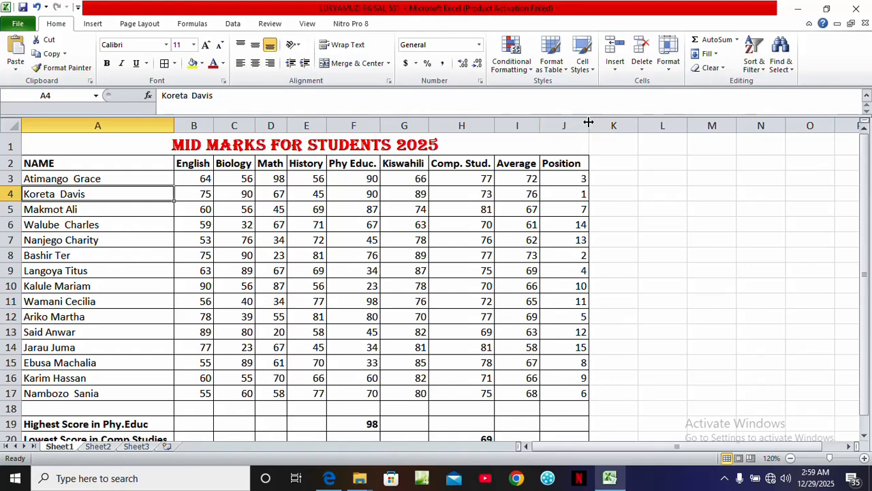
double_click(588, 124)
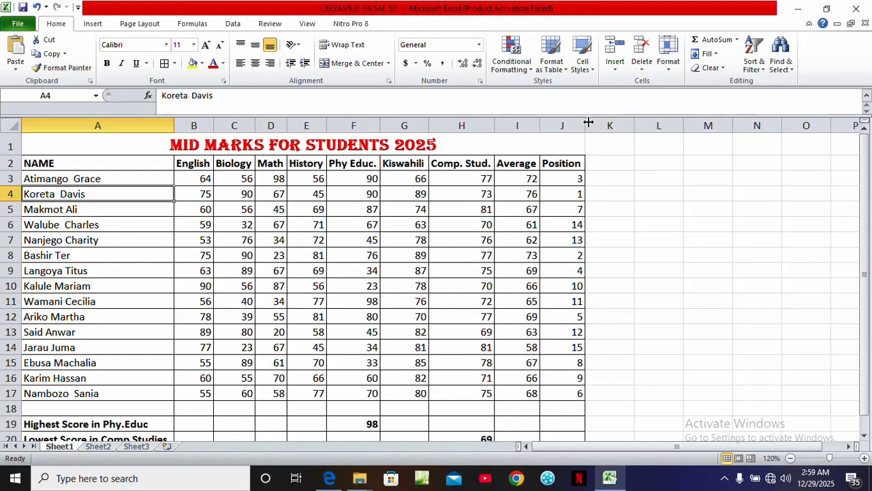
Select the student names with the English and Math columns and insert a 2-D clustered column chart
left_click(71, 163)
left_click_drag(75, 163, 91, 387)
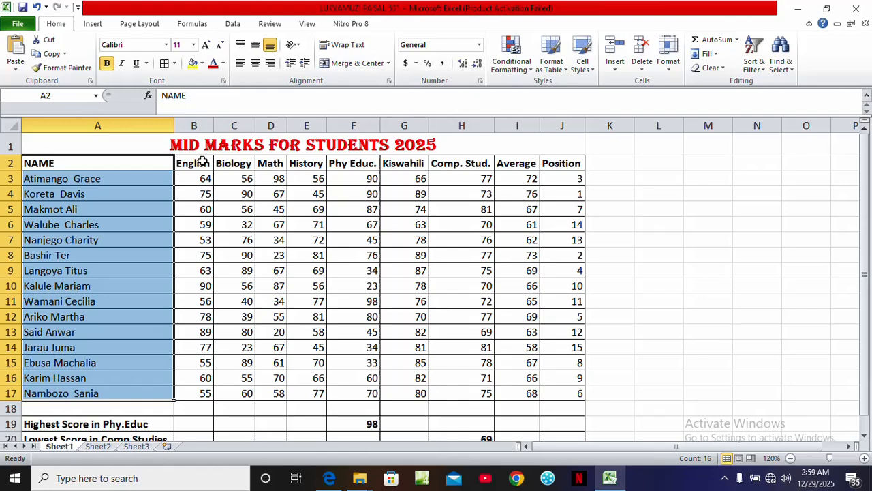
left_click_drag(202, 161, 202, 394)
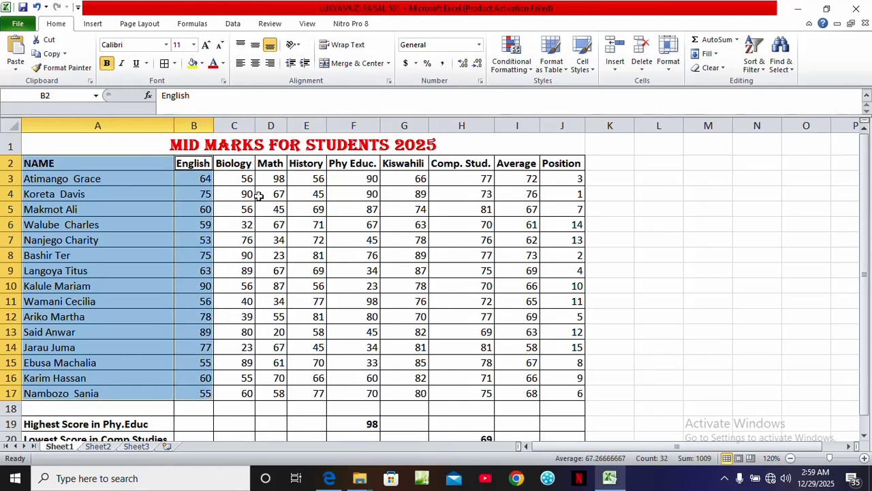
left_click_drag(266, 169, 282, 390)
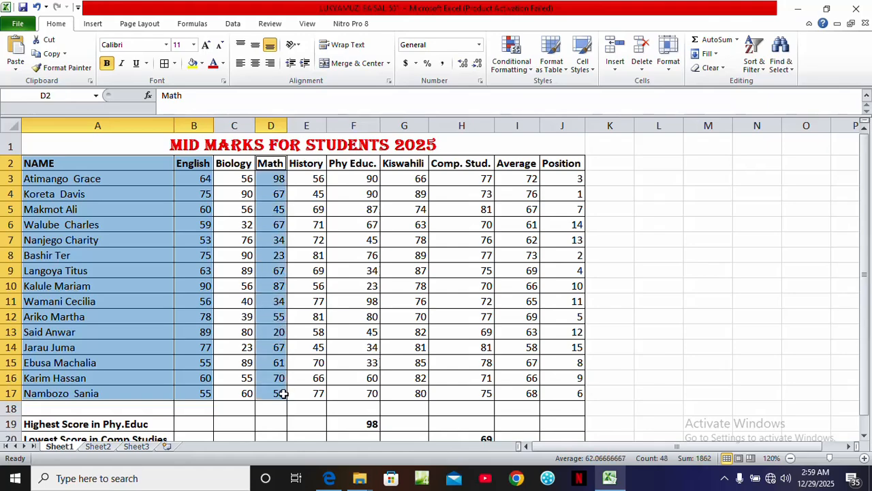
left_click(93, 23)
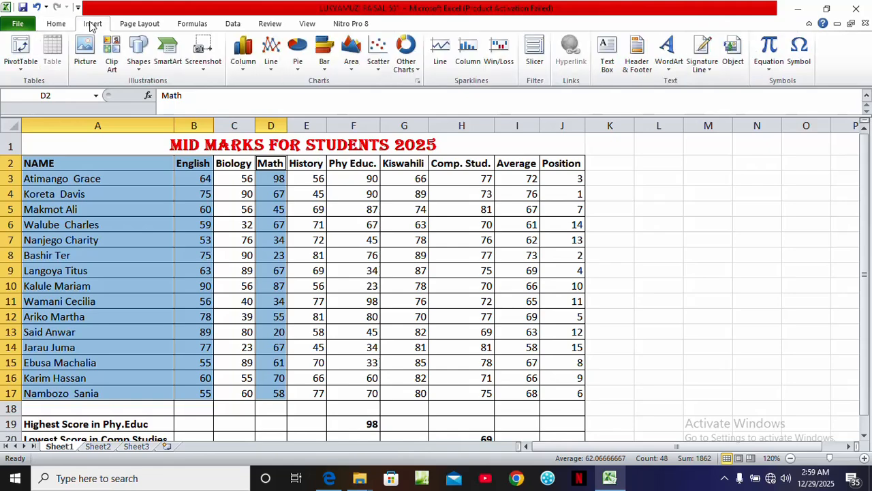
left_click(246, 68)
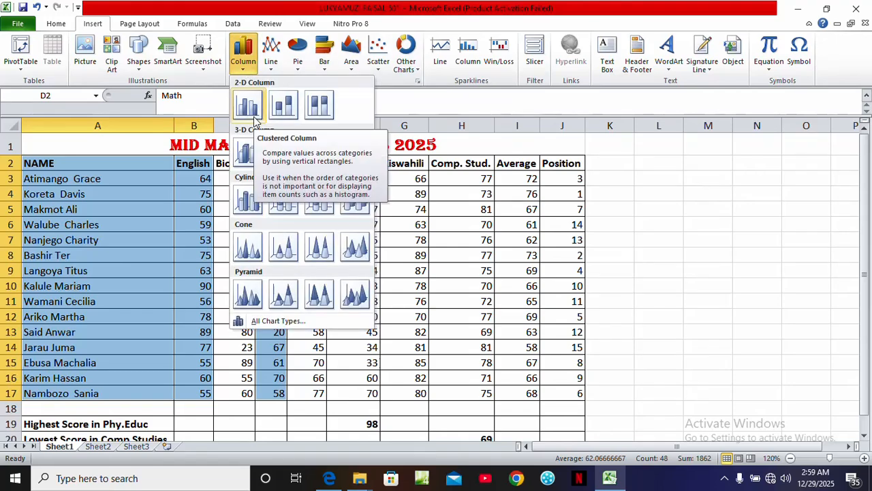
key("Escape")
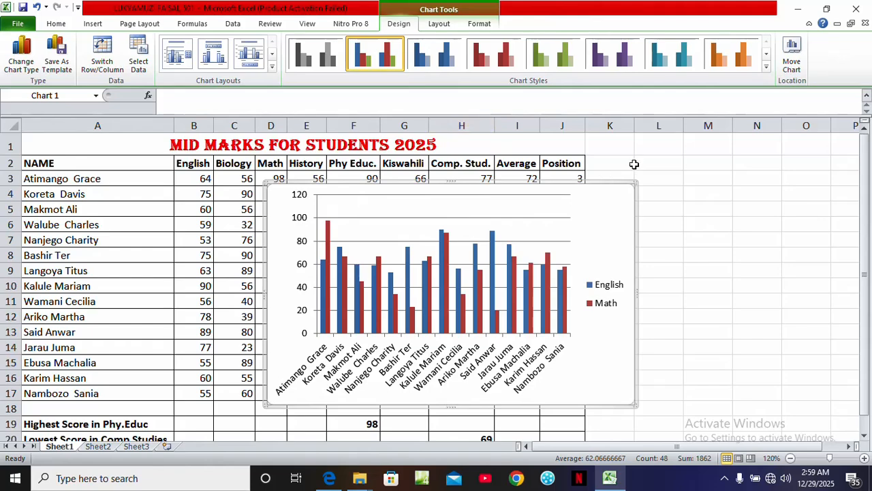
Move the chart to a new sheet named Clustered Column
left_click(796, 69)
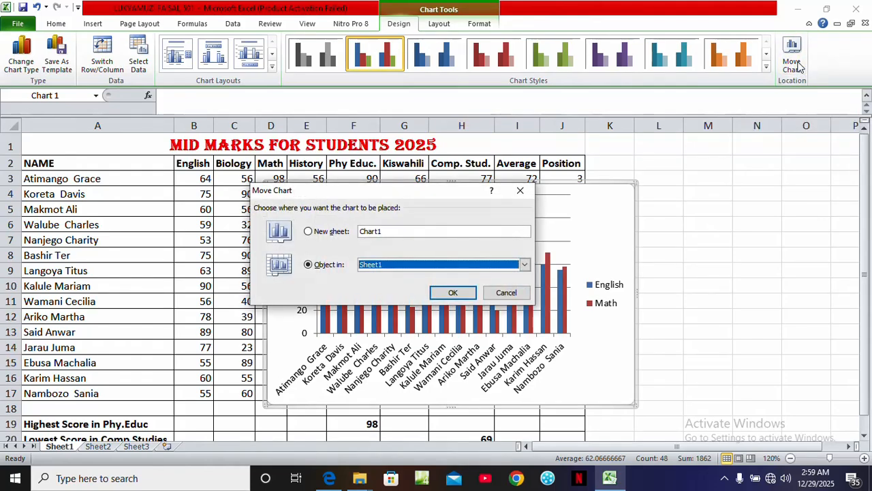
left_click(310, 232)
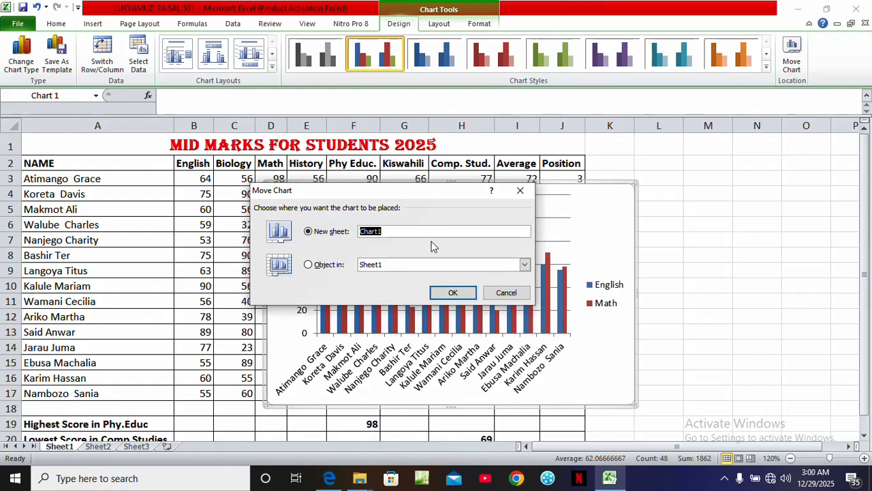
type("Clustered Column")
left_click(451, 294)
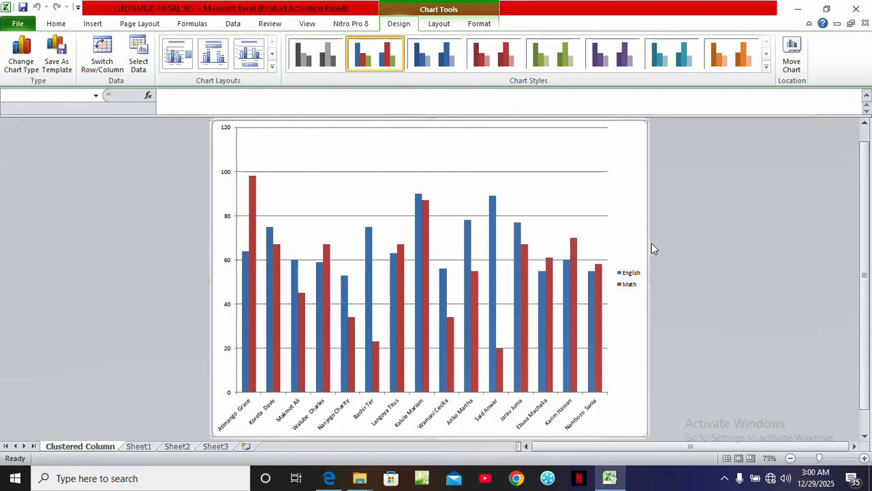
Try chart layouts and apply Layout 1 to give the chart a title
left_click(34, 74)
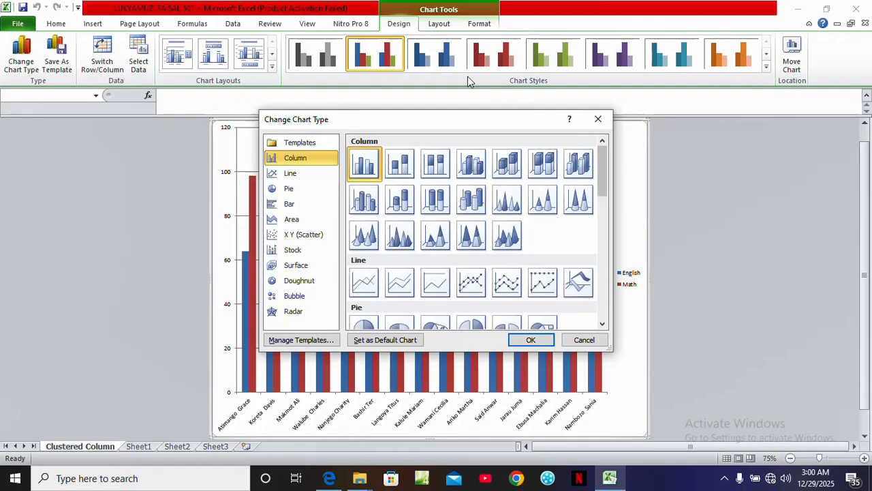
left_click(598, 120)
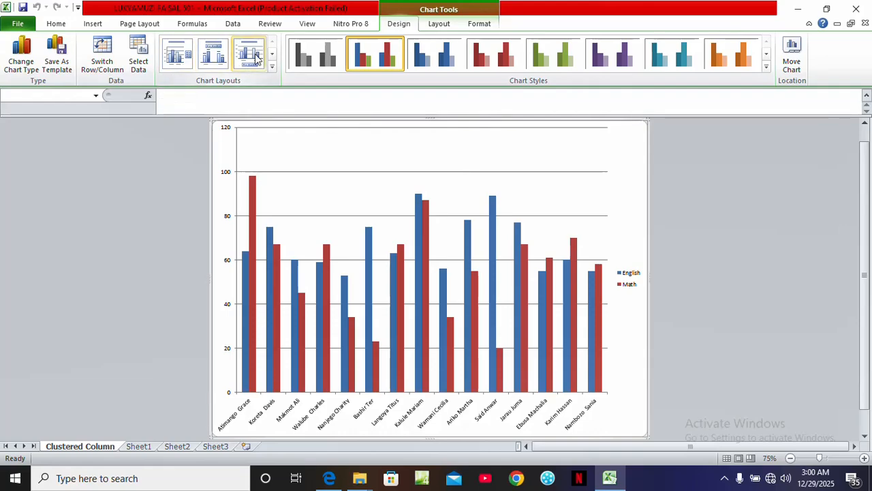
left_click(272, 71)
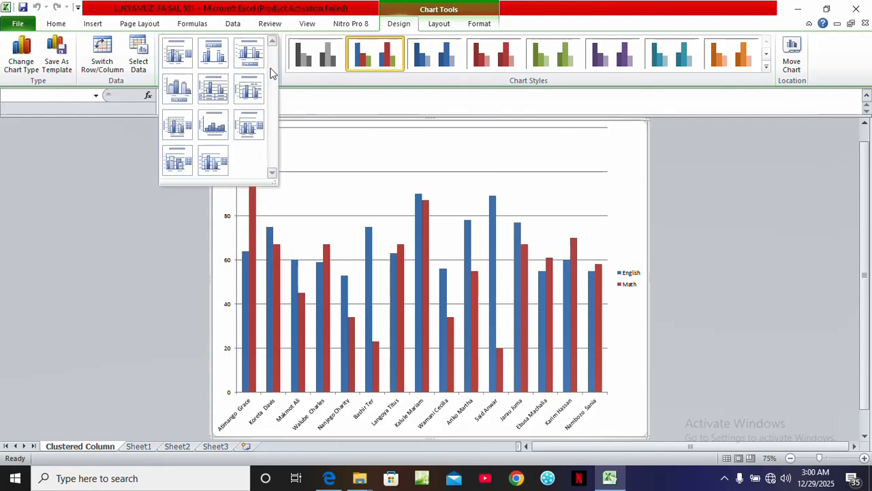
left_click(182, 59)
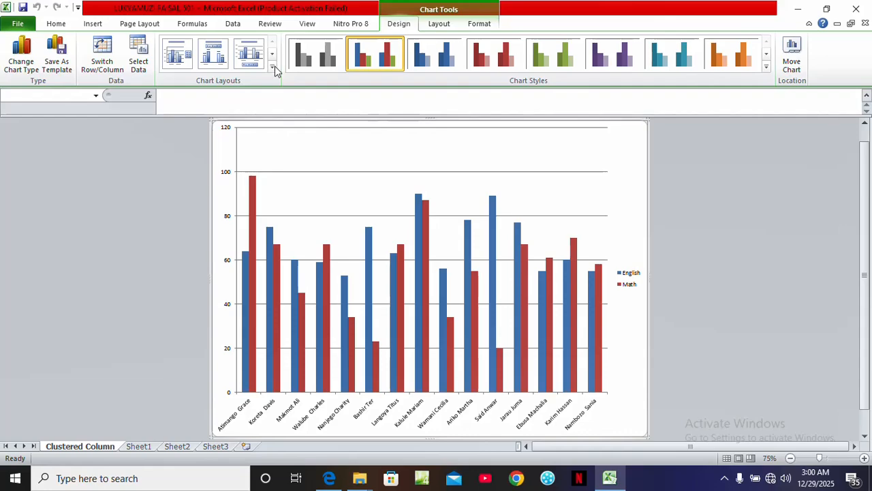
left_click(273, 67)
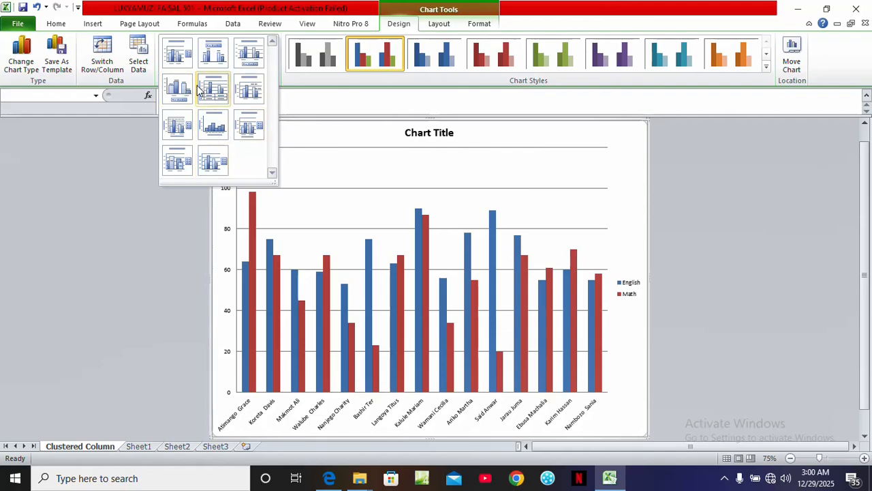
key("Escape")
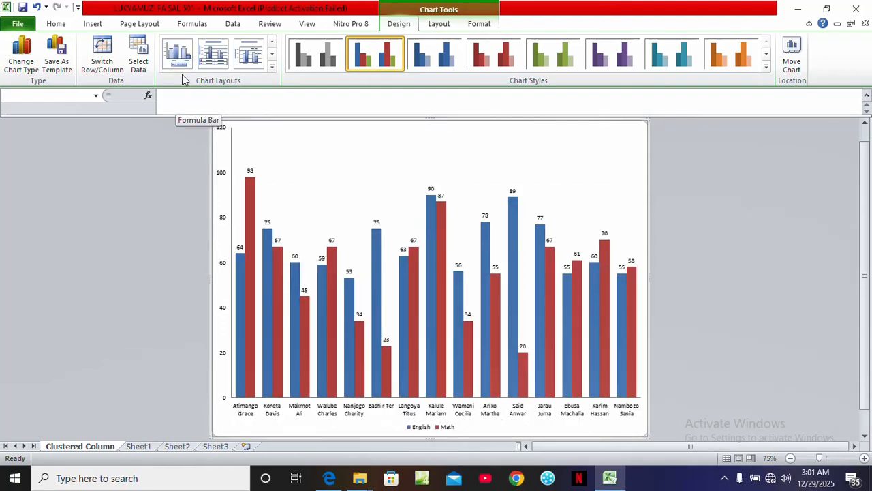
left_click(272, 67)
left_click(190, 58)
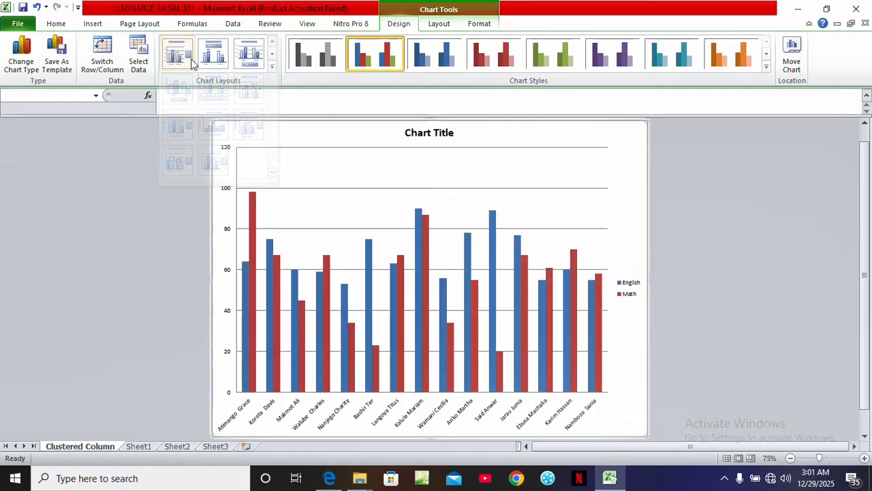
Edit the chart title, replacing Chart Title with A CLUSTERD
left_click(438, 136)
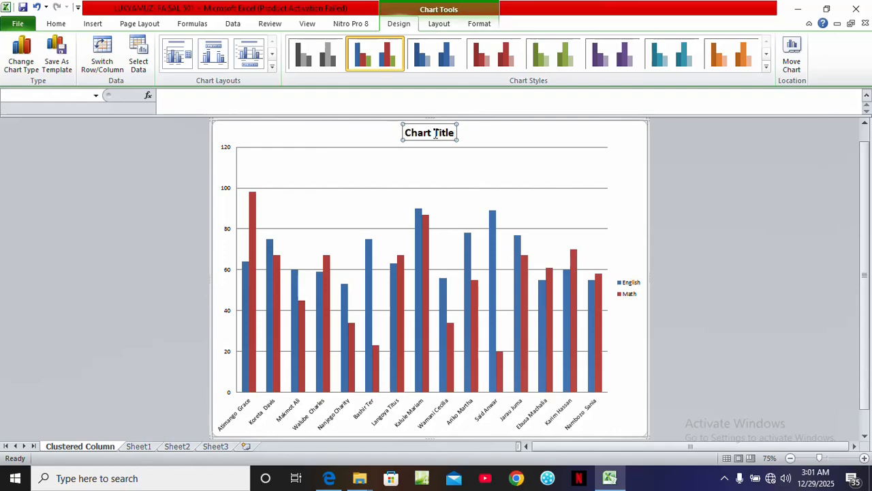
left_click(436, 133)
key("BackSpace")
key("BackSpace")
key("BackSpace")
key("BackSpace")
key("BackSpace")
key("BackSpace")
key("BackSpace")
key("BackSpace")
key("BackSpace")
key("BackSpace")
key("BackSpace")
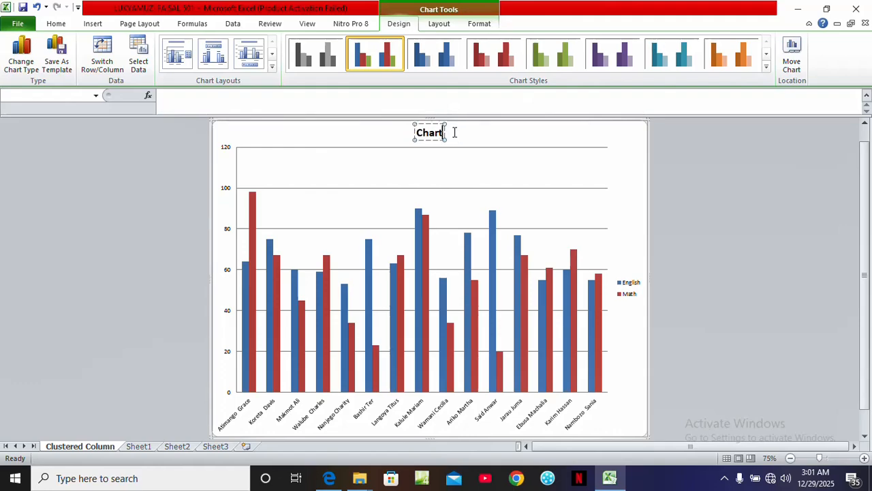
type("d")
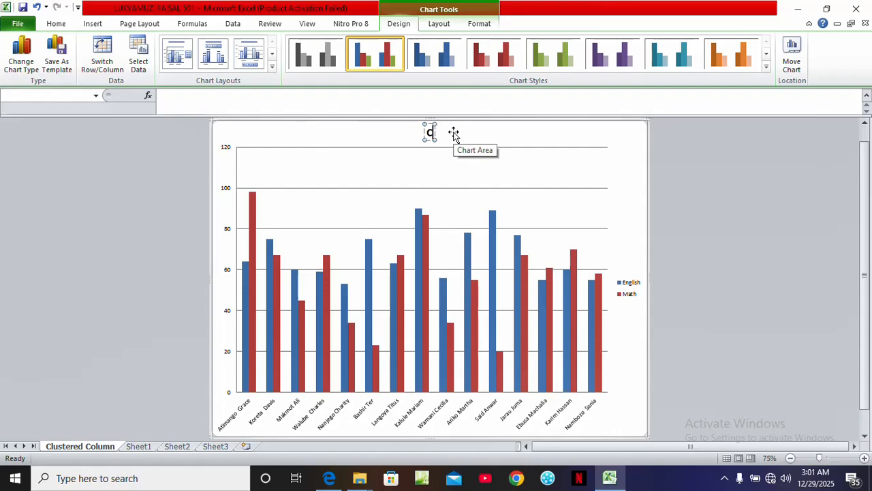
key("BackSpace")
type("A")
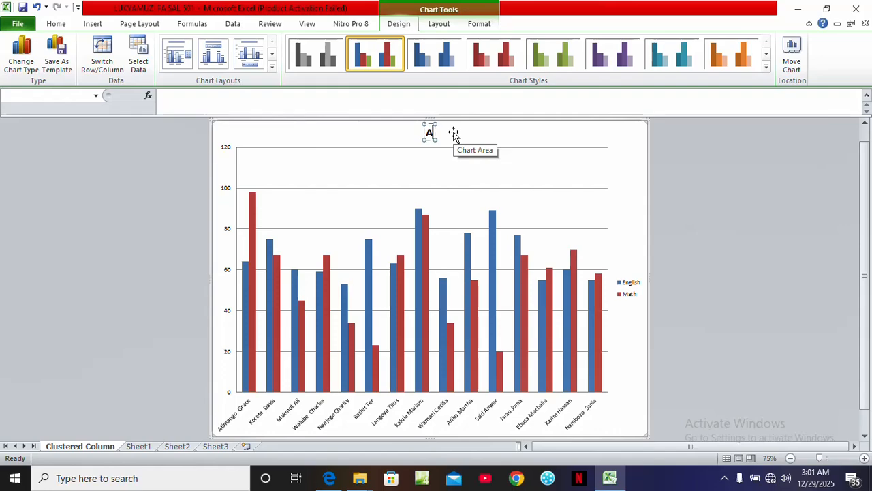
type(" CLUSTERD")
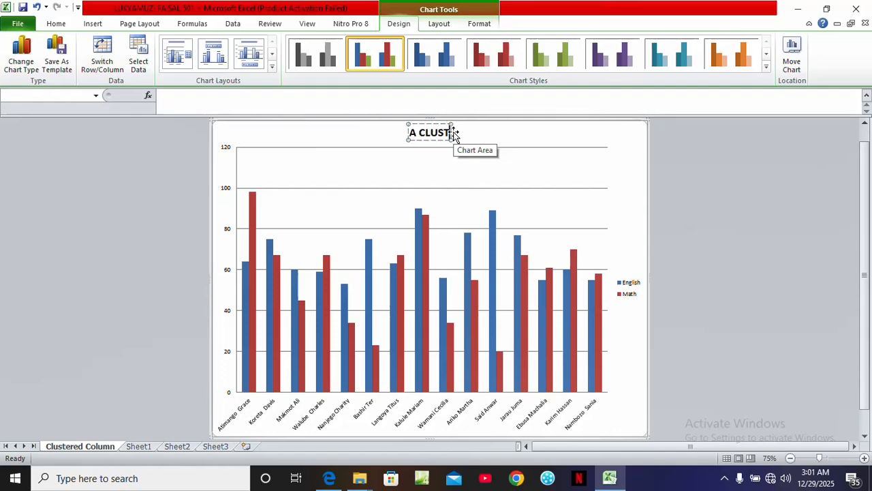